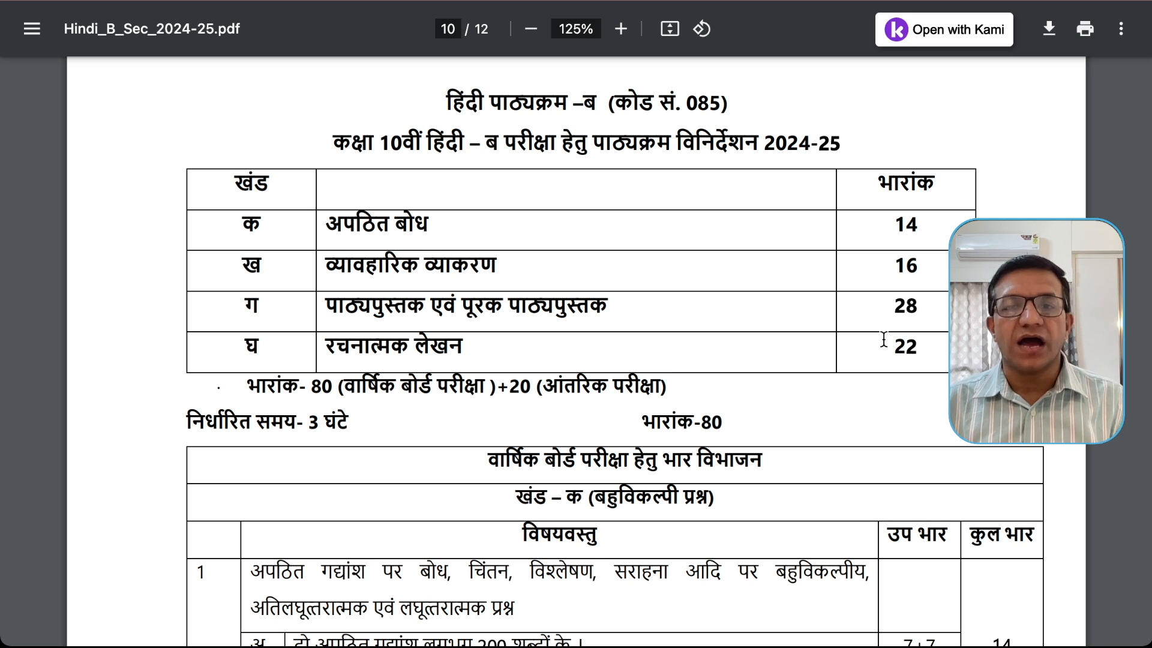
Review the section-wise marks distribution and question pattern for Class 10 Hindi B (code 085) in the 2024-25 syllabus PDF.
{"action": "scroll", "coordinate": [941, 436], "scroll_direction": "down", "scroll_amount": 3}
{"action": "scroll", "coordinate": [938, 427], "scroll_direction": "down", "scroll_amount": 3}
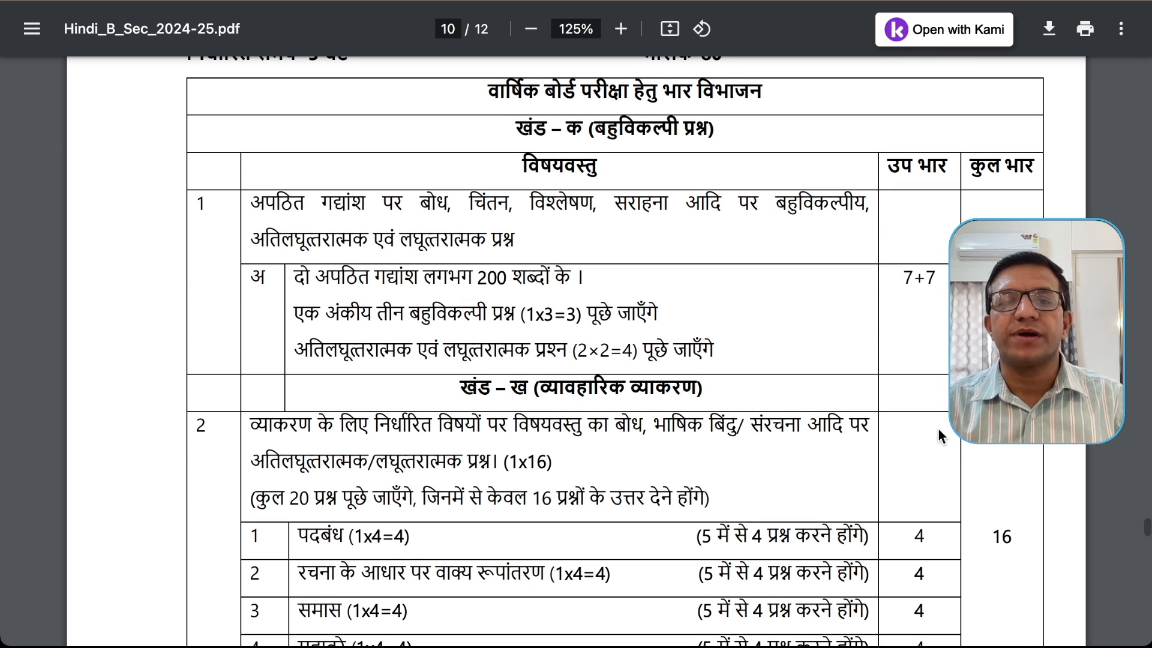
{"action": "scroll", "coordinate": [938, 429], "scroll_direction": "down", "scroll_amount": 2}
{"action": "scroll", "coordinate": [939, 431], "scroll_direction": "down", "scroll_amount": 3}
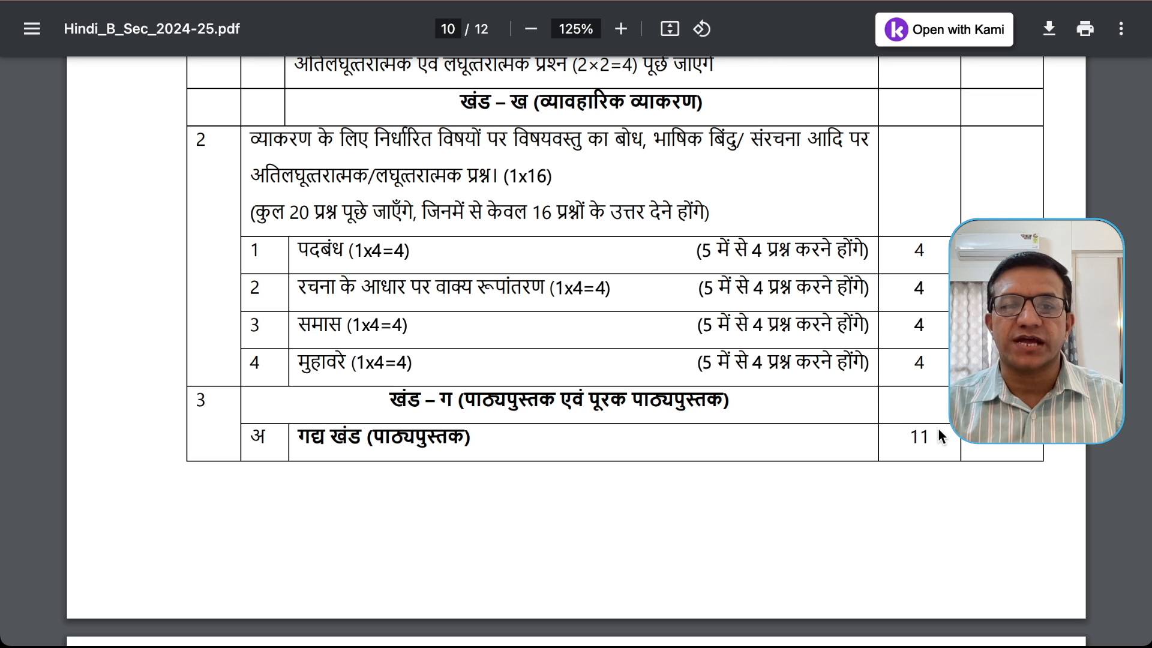
{"action": "scroll", "coordinate": [938, 427], "scroll_direction": "down", "scroll_amount": 8}
{"action": "scroll", "coordinate": [938, 427], "scroll_direction": "down", "scroll_amount": 1}
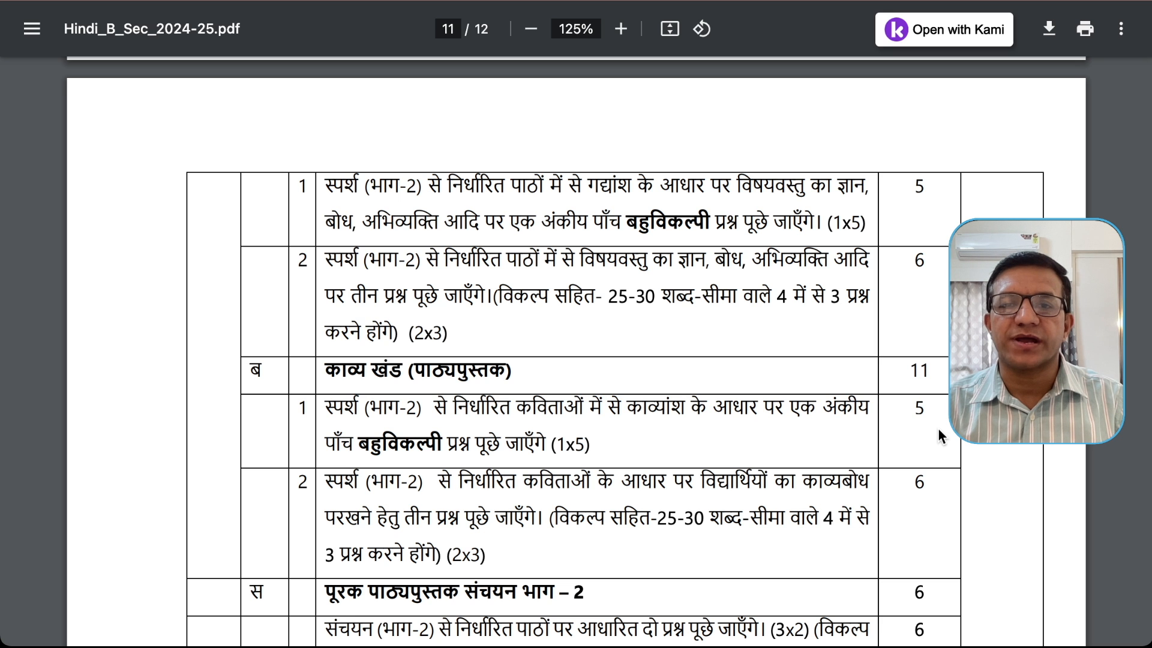
{"action": "scroll", "coordinate": [938, 427], "scroll_direction": "down", "scroll_amount": 5}
{"action": "scroll", "coordinate": [939, 436], "scroll_direction": "down", "scroll_amount": 2}
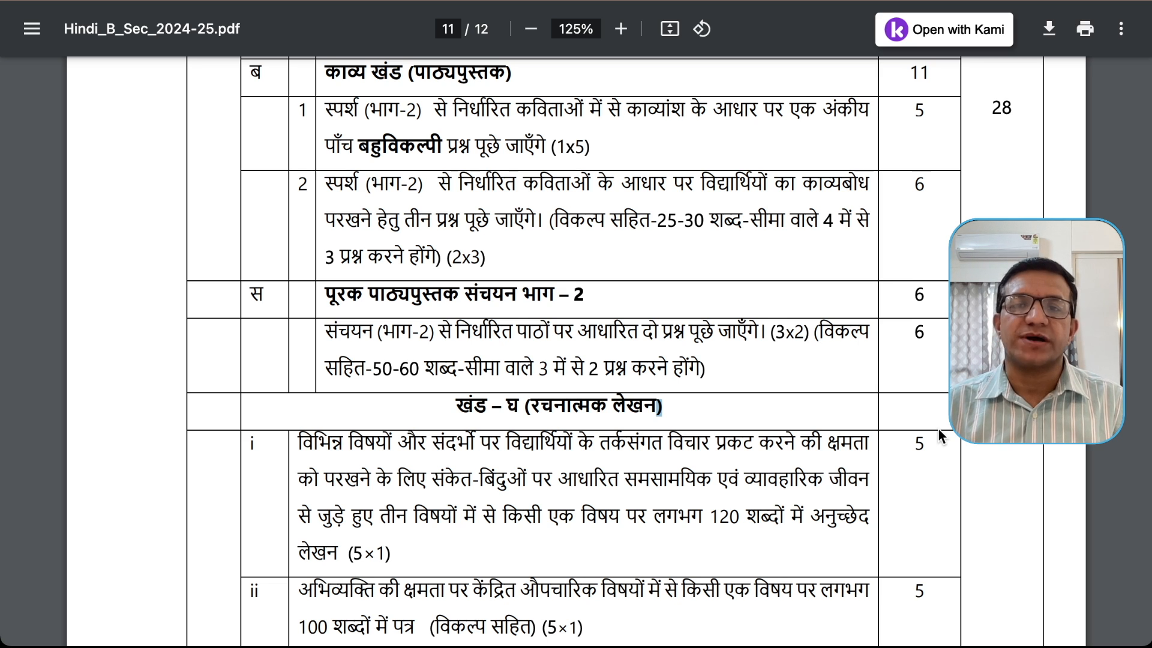
Switch to Examin8 and start a new question paper for CBSE, Class 10, subject हिंदी ब.
{"action": "key", "text": "Left"}
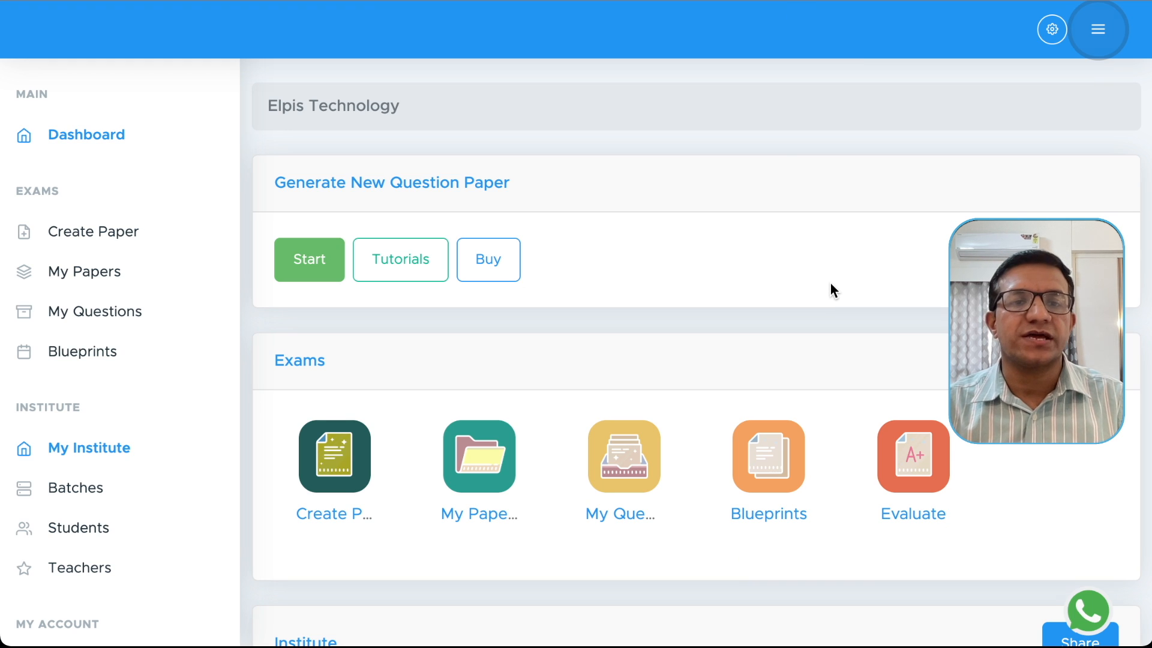
{"action": "left_click", "coordinate": [307, 262]}
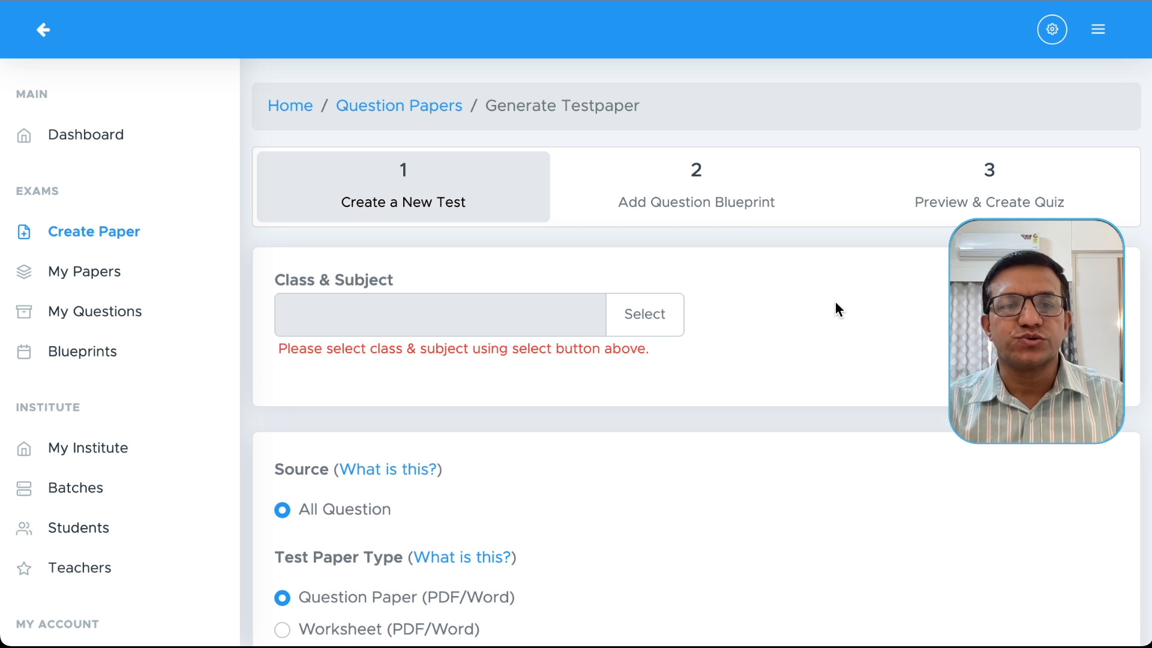
{"action": "scroll", "coordinate": [835, 301], "scroll_direction": "down", "scroll_amount": 2}
{"action": "left_click", "coordinate": [648, 207]}
{"action": "left_click", "coordinate": [617, 133]}
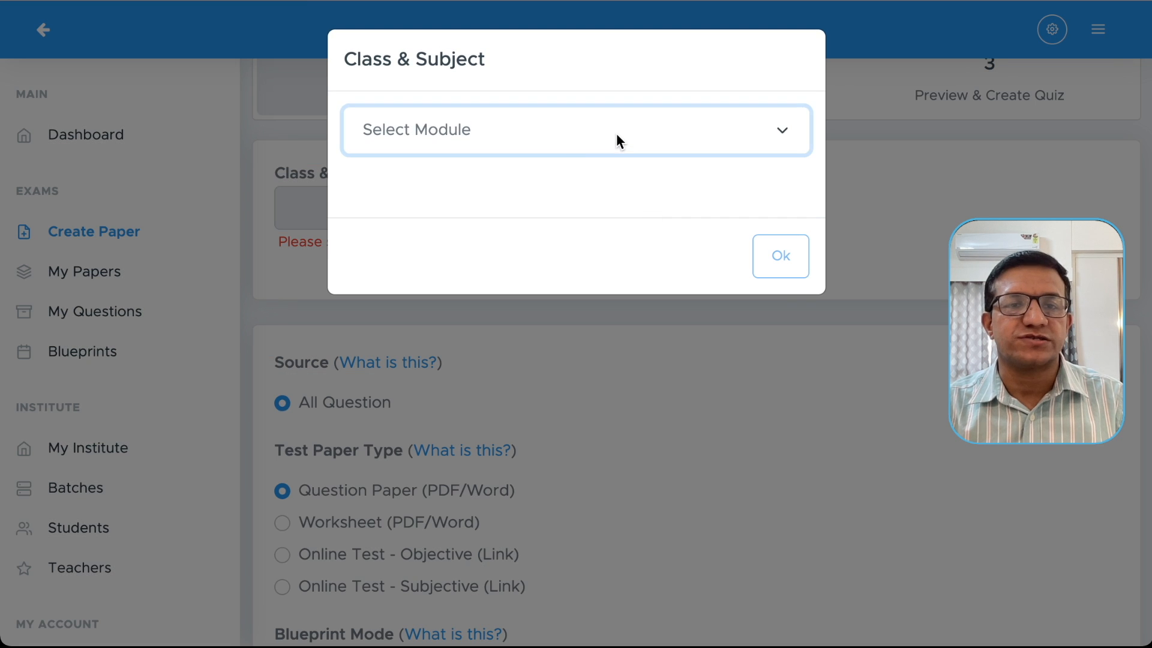
{"action": "left_click", "coordinate": [552, 158]}
{"action": "left_click", "coordinate": [594, 208]}
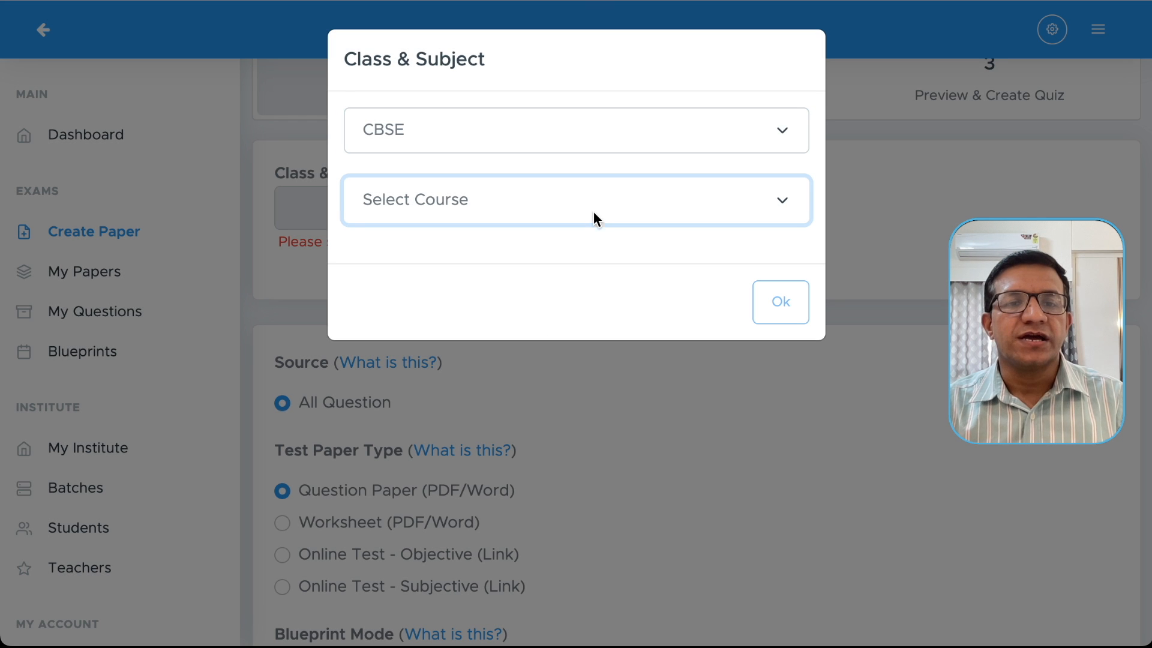
{"action": "left_click", "coordinate": [558, 279]}
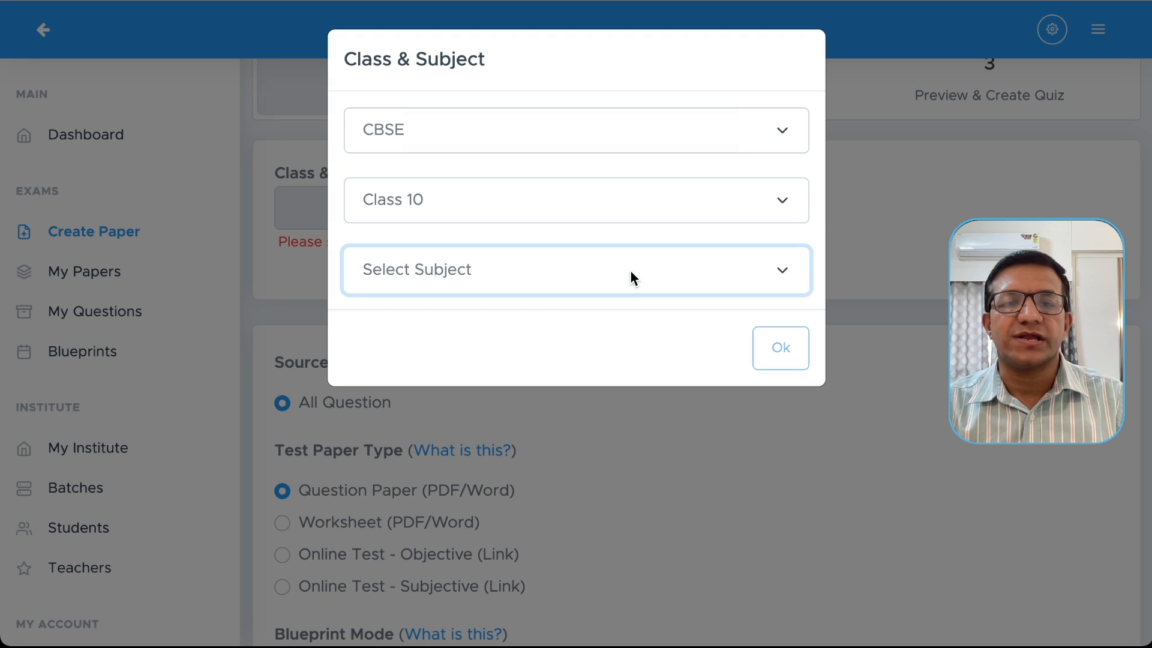
{"action": "left_click", "coordinate": [530, 477]}
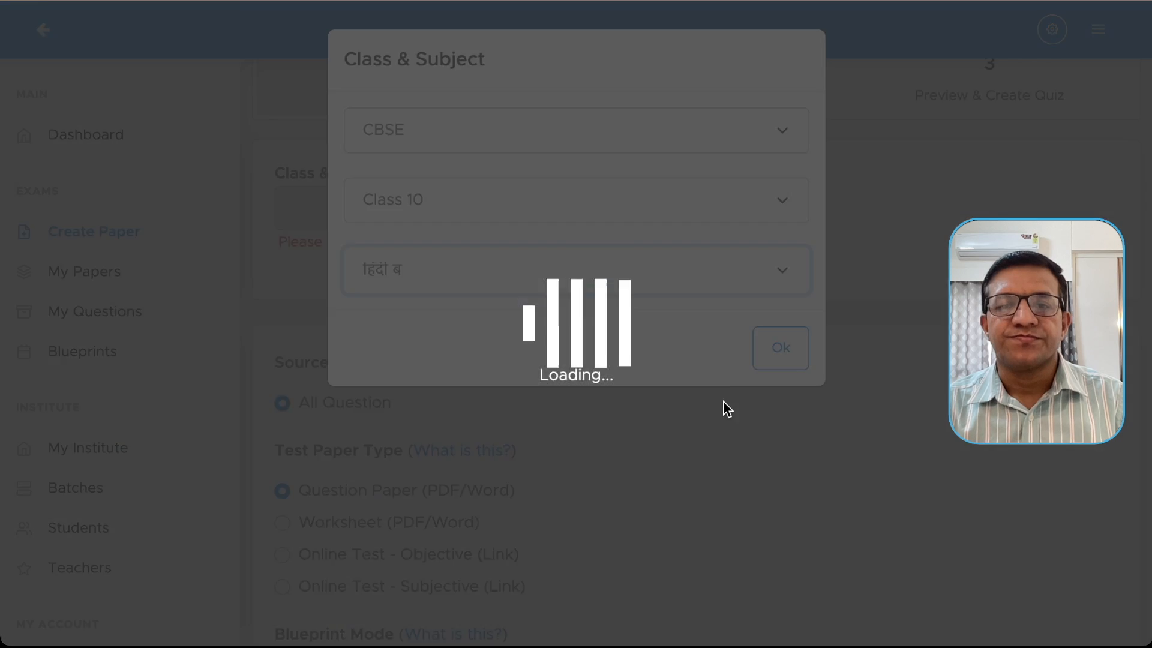
{"action": "left_click", "coordinate": [765, 345]}
Set the blueprint mode to Automated with the template आदर्श प्रश्नपत्र ब्लूप्रिंट - 1 (2024-25), and enable customizing this blueprint.
{"action": "scroll", "coordinate": [858, 360], "scroll_direction": "down", "scroll_amount": 5}
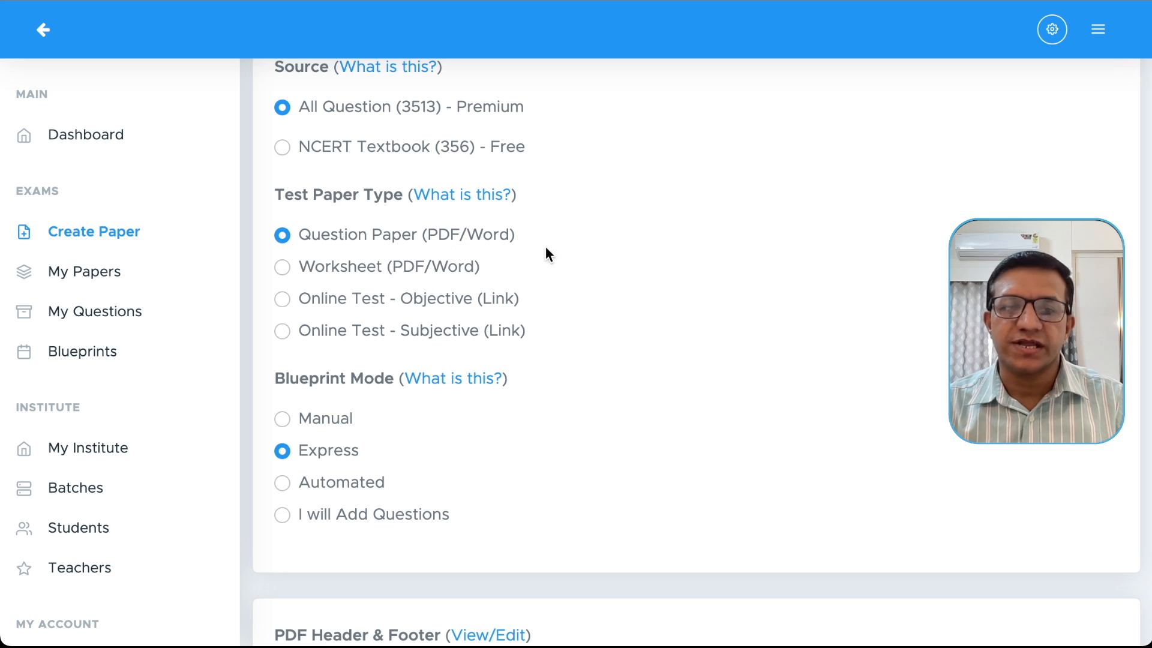
{"action": "scroll", "coordinate": [665, 303], "scroll_direction": "down", "scroll_amount": 2}
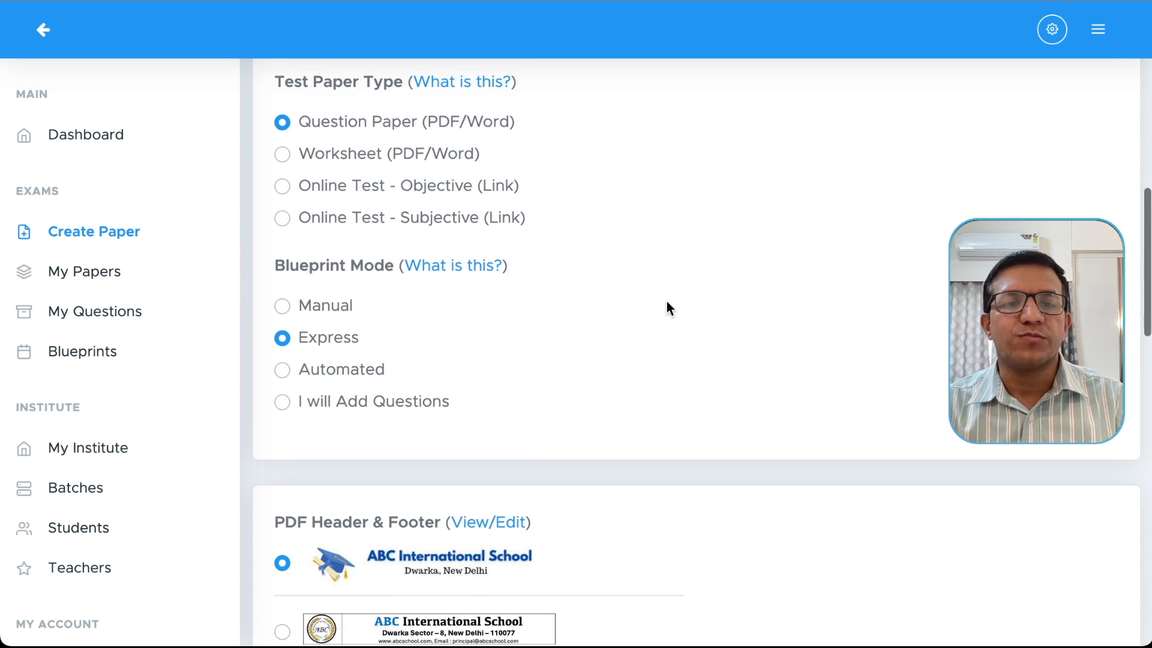
{"action": "left_click", "coordinate": [363, 372]}
{"action": "scroll", "coordinate": [779, 339], "scroll_direction": "down", "scroll_amount": 2}
{"action": "left_click", "coordinate": [613, 340]}
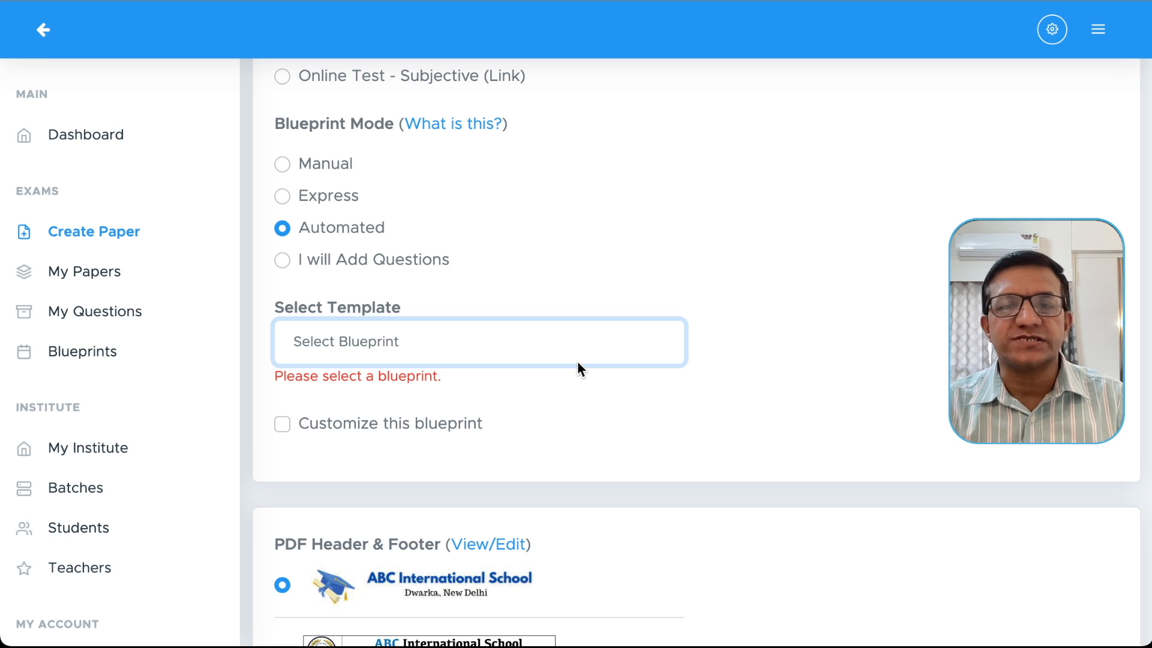
{"action": "left_click", "coordinate": [637, 336]}
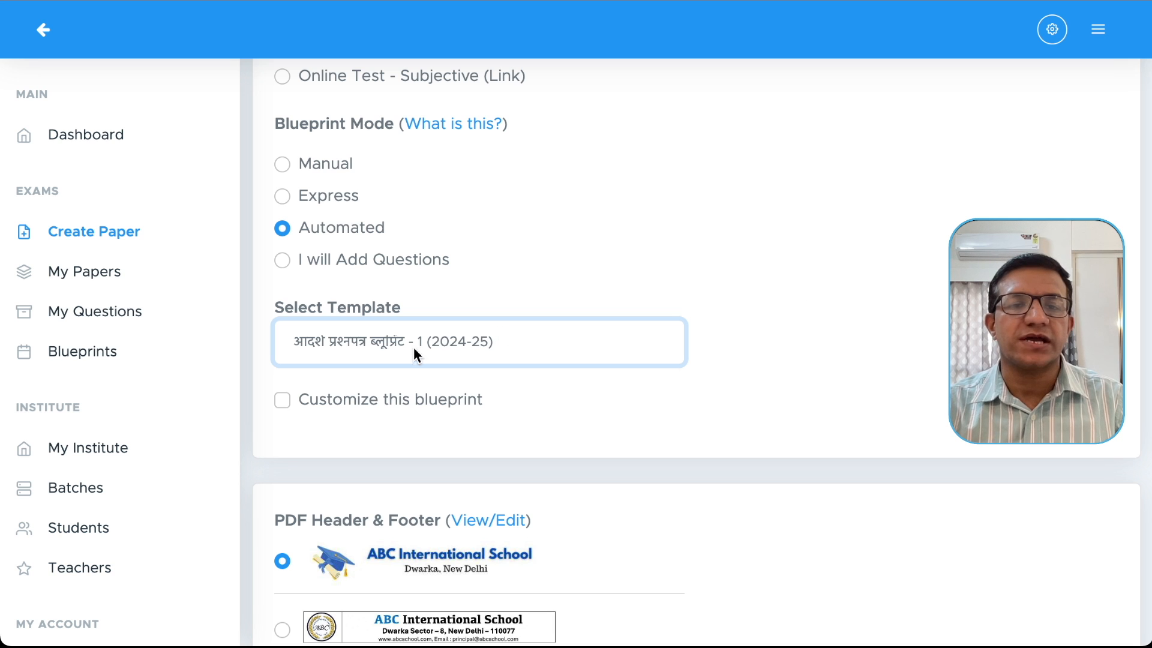
{"action": "left_click", "coordinate": [281, 400]}
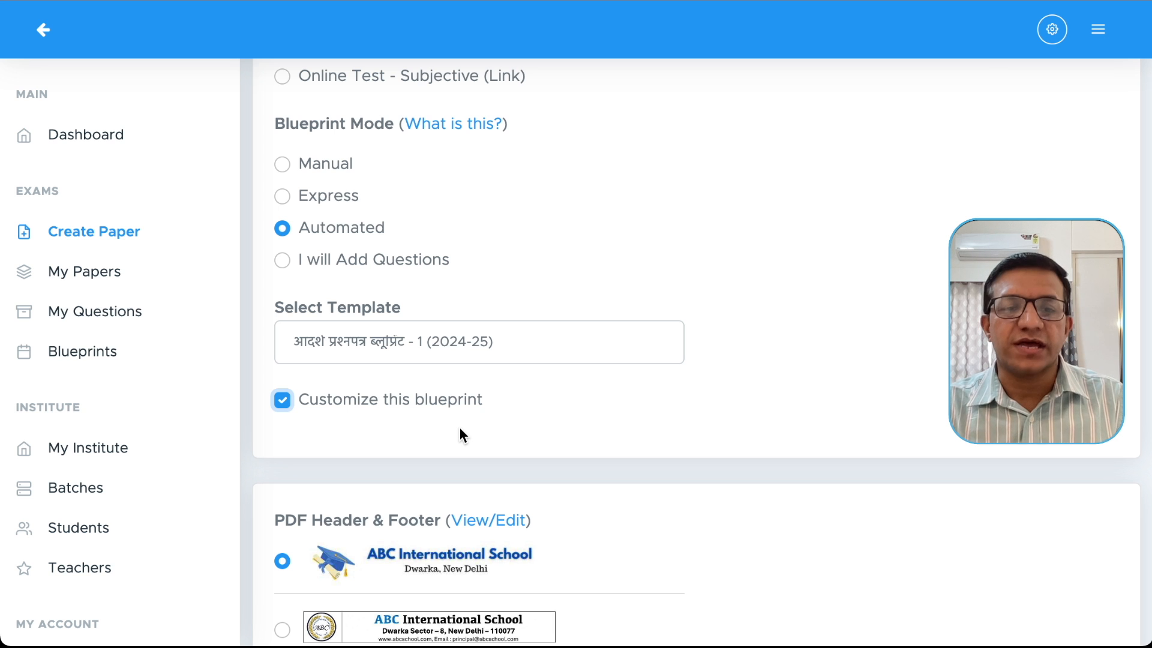
Choose the boxed ABC International School header with the Dwarka Sector – 8 address, and fill in the test paper name.
{"action": "scroll", "coordinate": [578, 426], "scroll_direction": "down", "scroll_amount": 6}
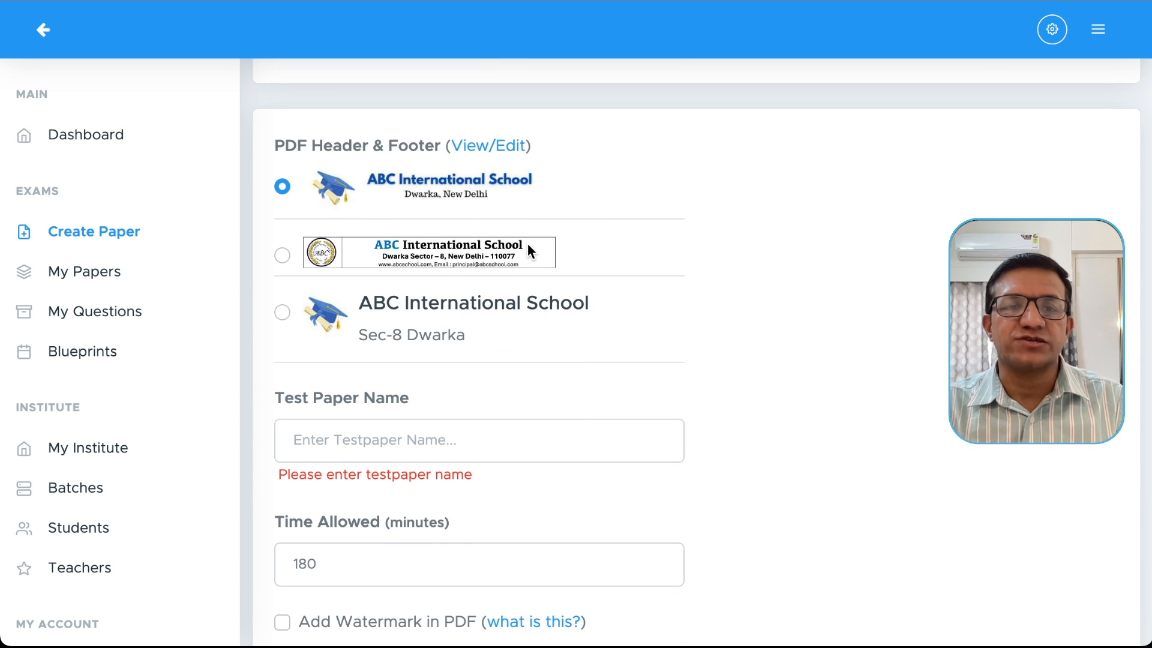
{"action": "scroll", "coordinate": [660, 258], "scroll_direction": "down", "scroll_amount": 1}
{"action": "left_click", "coordinate": [282, 199]}
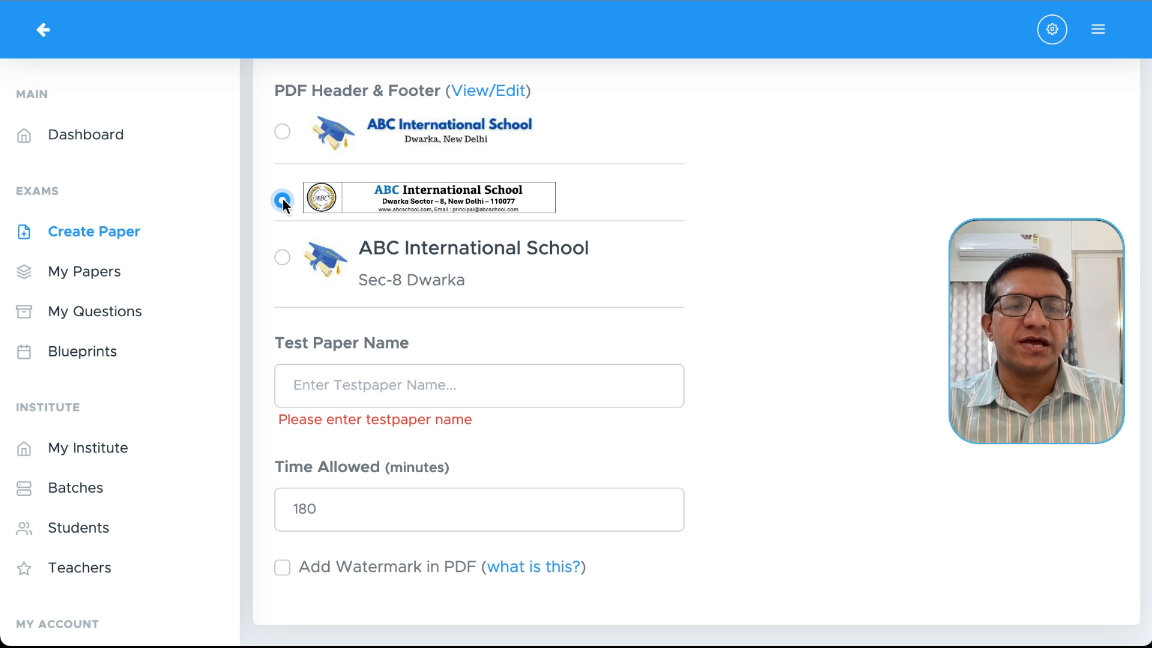
{"action": "left_click", "coordinate": [551, 374]}
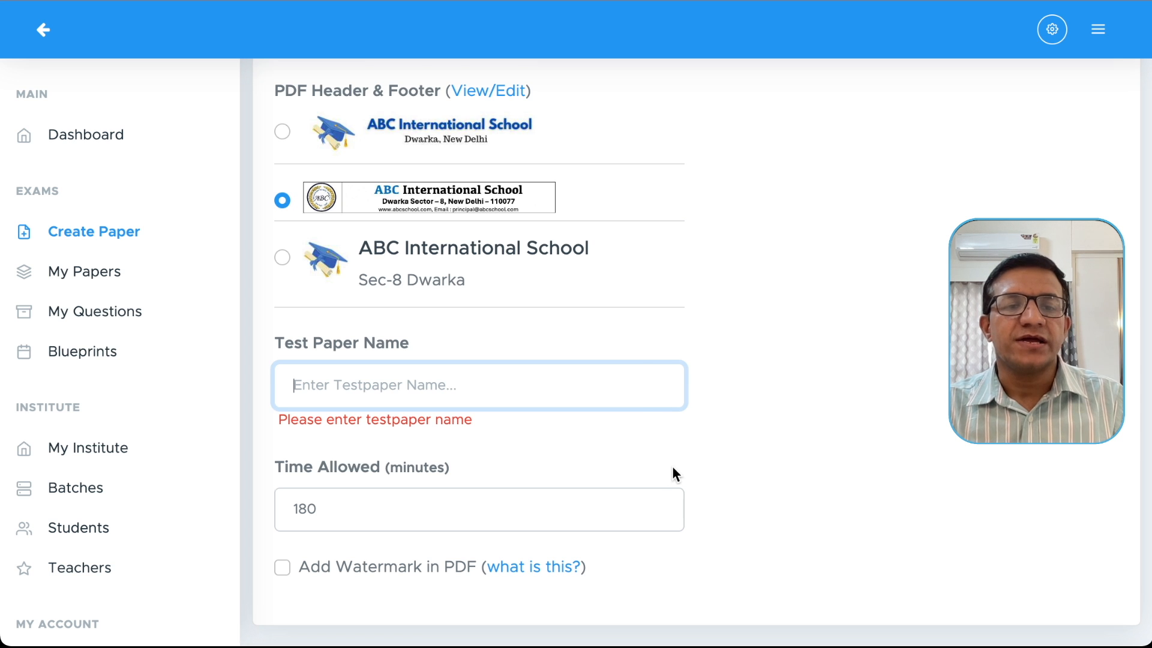
Agree to the Terms of Use and save the test details to continue to the question blueprint.
{"action": "scroll", "coordinate": [672, 474], "scroll_direction": "down", "scroll_amount": 8}
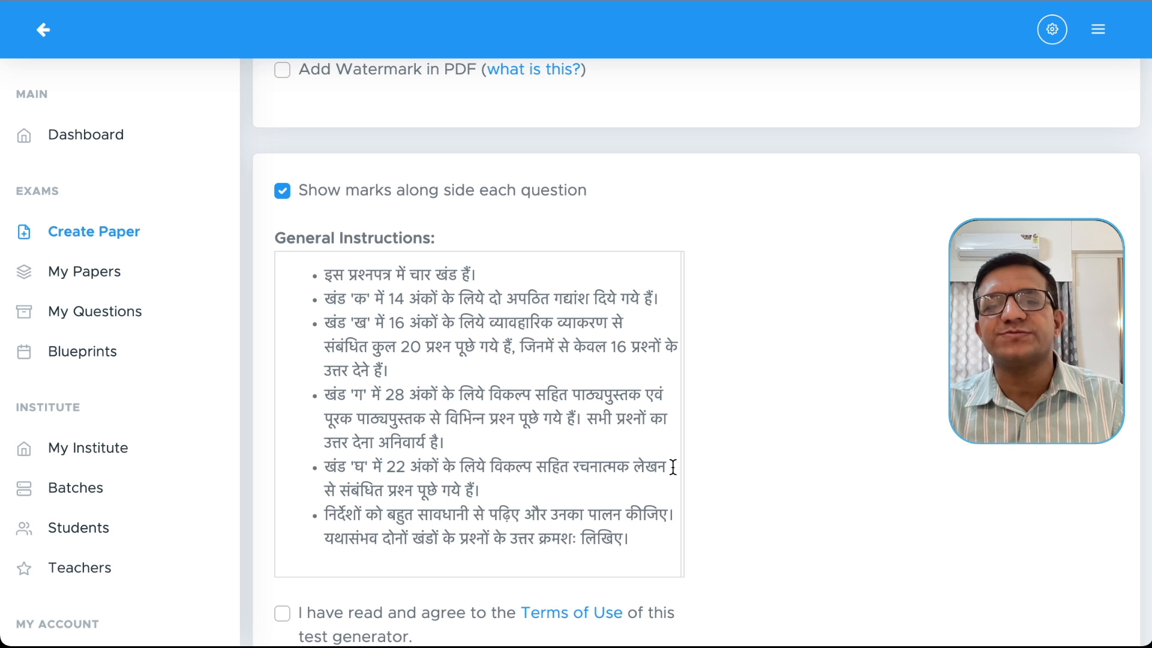
{"action": "scroll", "coordinate": [477, 455], "scroll_direction": "down", "scroll_amount": 1}
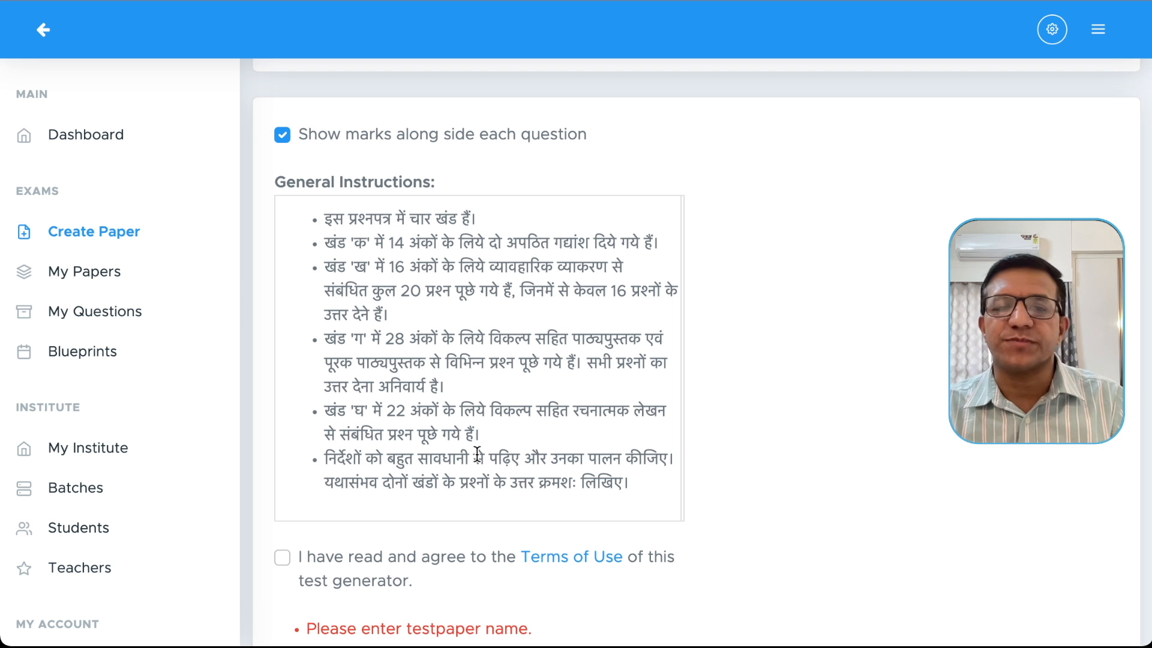
{"action": "scroll", "coordinate": [477, 454], "scroll_direction": "down", "scroll_amount": 3}
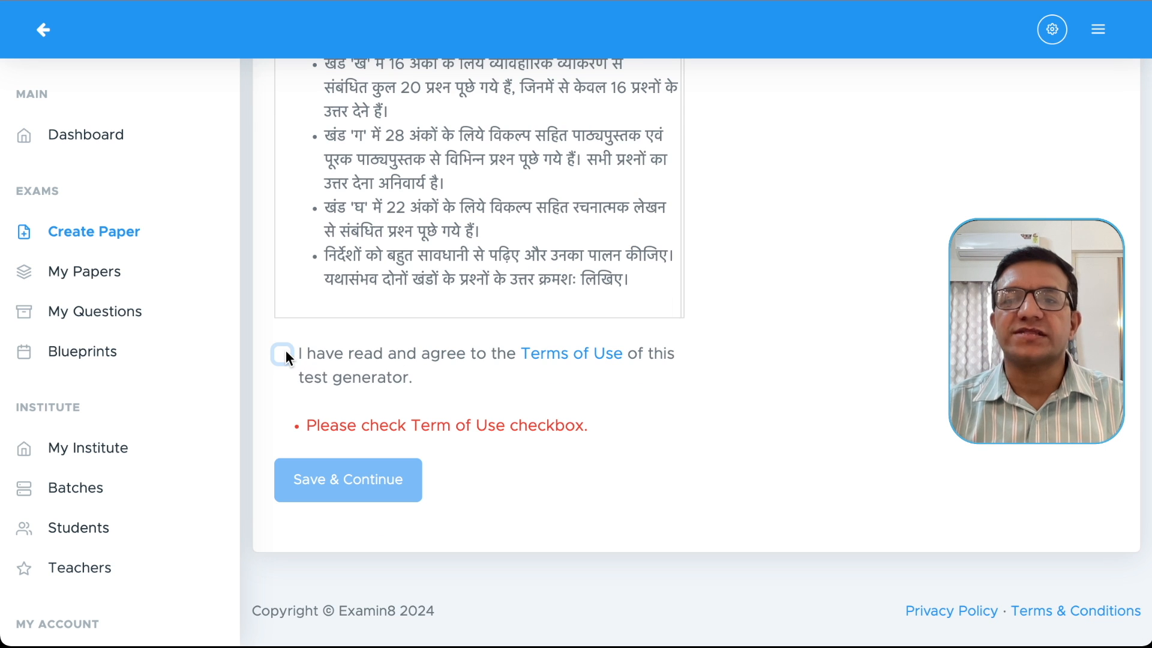
{"action": "left_click", "coordinate": [285, 352]}
{"action": "left_click", "coordinate": [368, 491]}
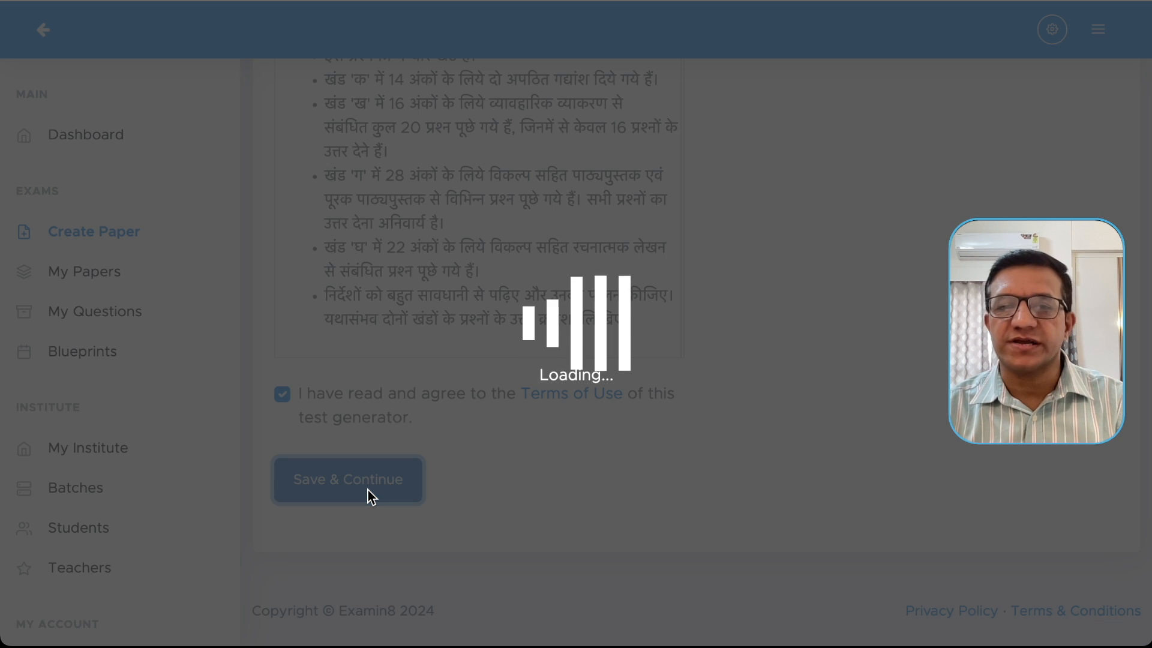
Check the required questions setting of the अपठित गद्यांश entry in खंड क and close its settings without changes.
{"action": "scroll", "coordinate": [568, 402], "scroll_direction": "down", "scroll_amount": 5}
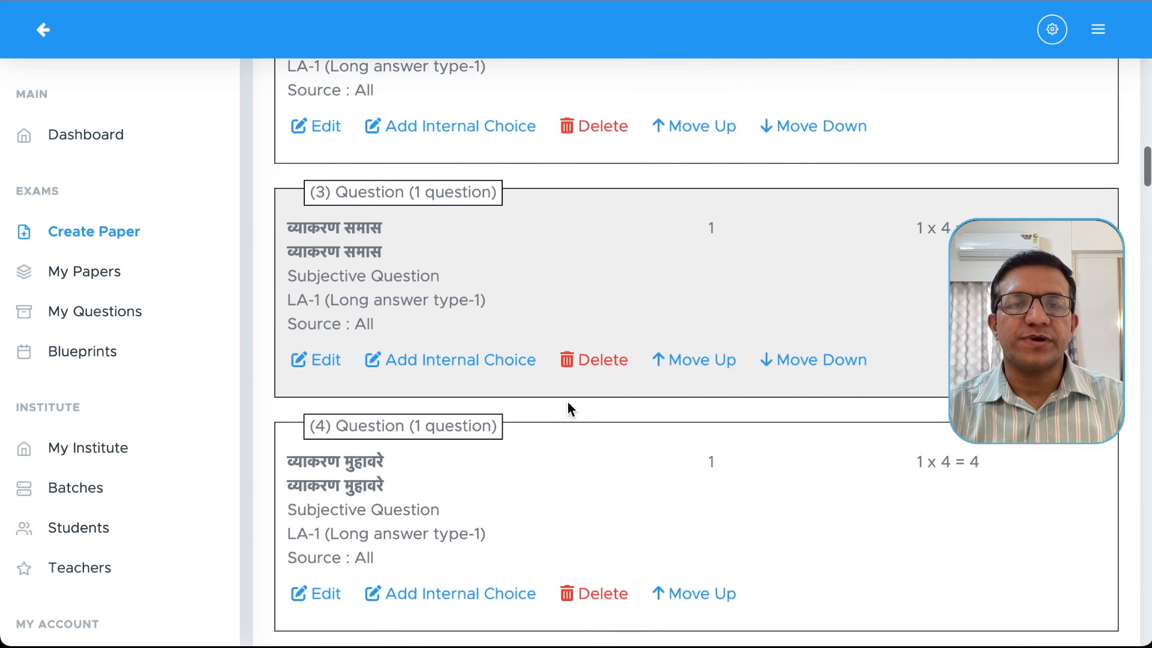
{"action": "scroll", "coordinate": [567, 400], "scroll_direction": "up", "scroll_amount": 8}
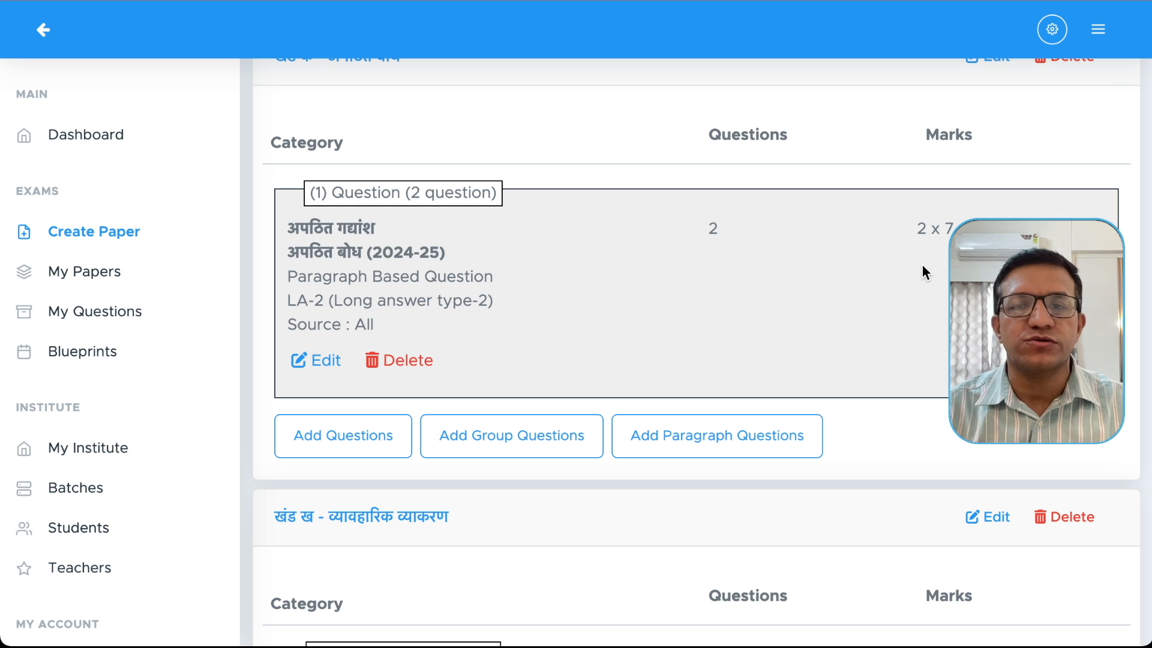
{"action": "left_click", "coordinate": [325, 361]}
{"action": "left_click", "coordinate": [698, 442]}
{"action": "left_click", "coordinate": [776, 581]}
Examine the question types and marks of the grammar entries in खंड ख - व्यावहारिक व्याकरण, from पदबंध to मुहावरे.
{"action": "scroll", "coordinate": [875, 425], "scroll_direction": "down", "scroll_amount": 6}
{"action": "scroll", "coordinate": [875, 425], "scroll_direction": "down", "scroll_amount": 1}
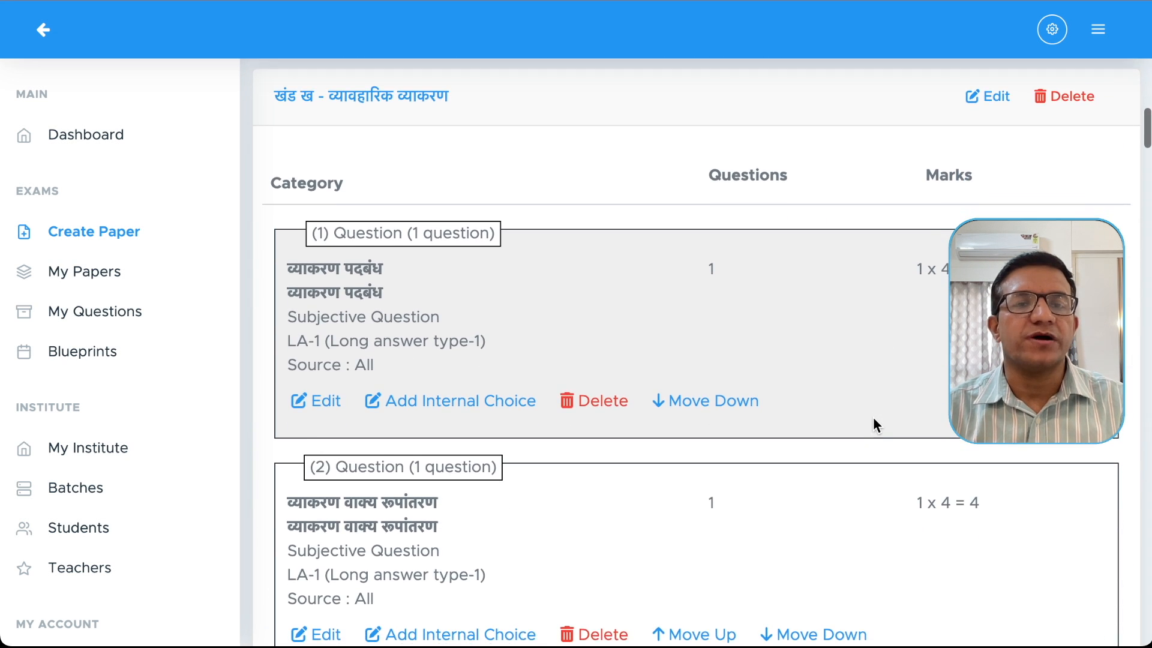
{"action": "scroll", "coordinate": [873, 420], "scroll_direction": "down", "scroll_amount": 5}
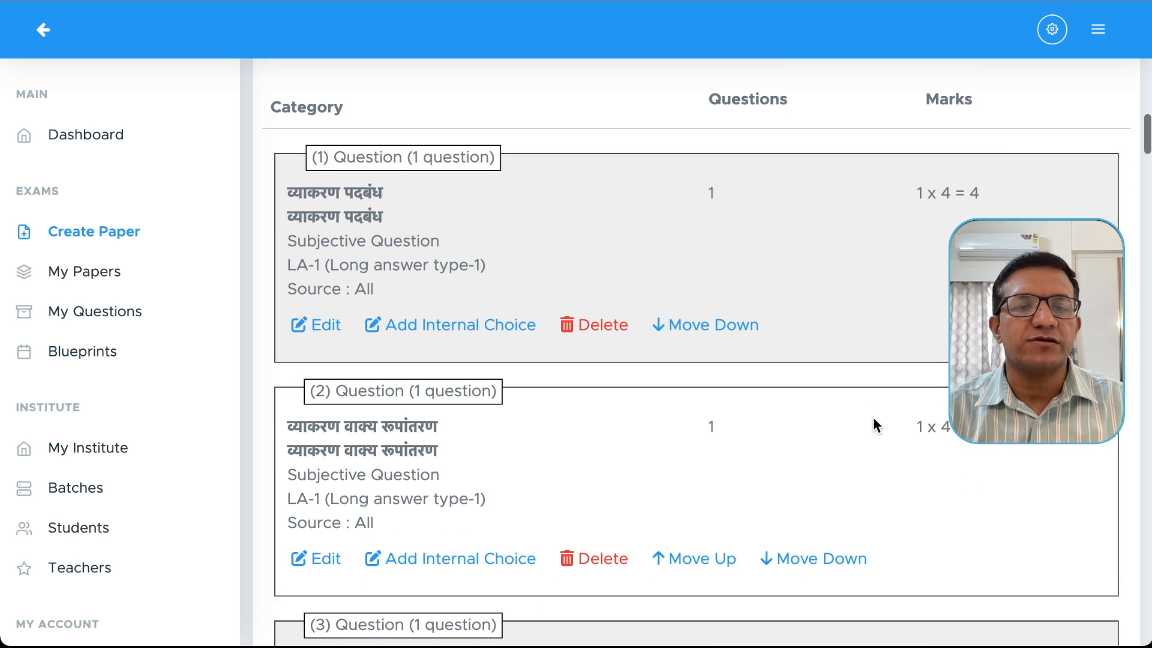
{"action": "scroll", "coordinate": [875, 425], "scroll_direction": "down", "scroll_amount": 6}
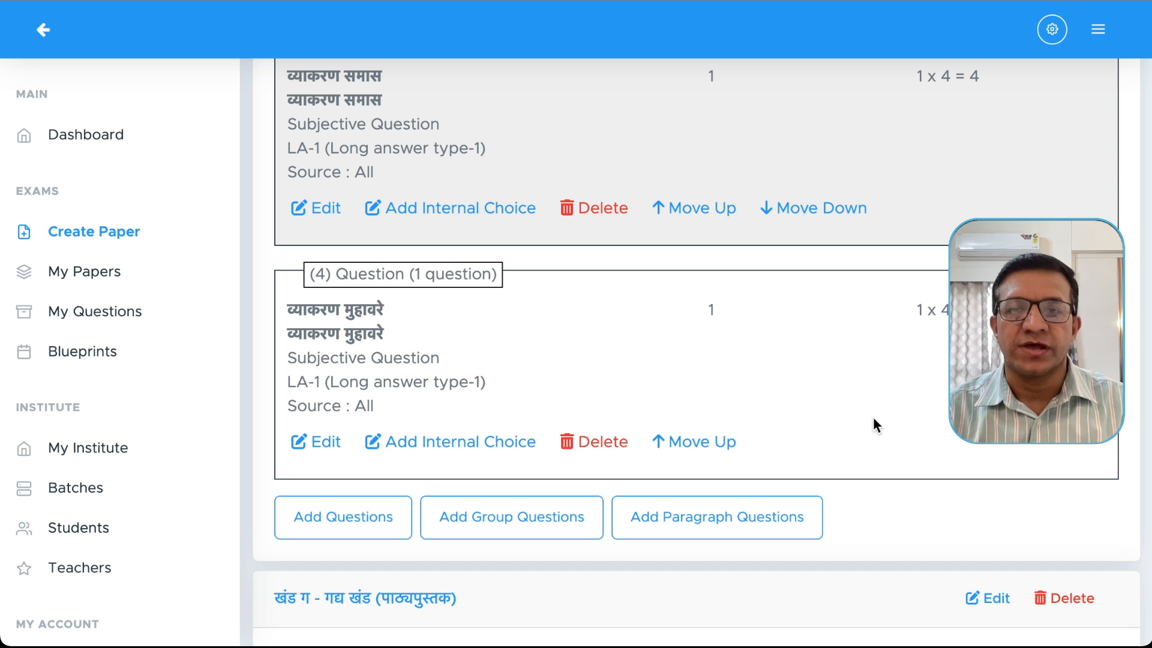
{"action": "scroll", "coordinate": [874, 420], "scroll_direction": "up", "scroll_amount": 12}
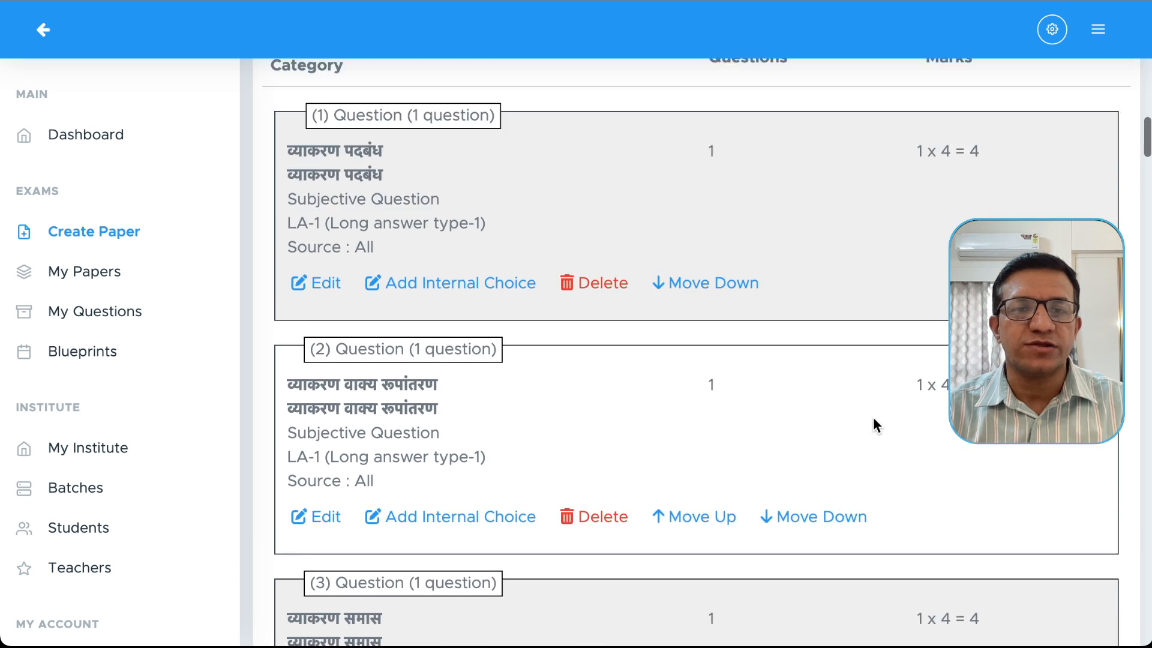
{"action": "scroll", "coordinate": [875, 419], "scroll_direction": "down", "scroll_amount": 6}
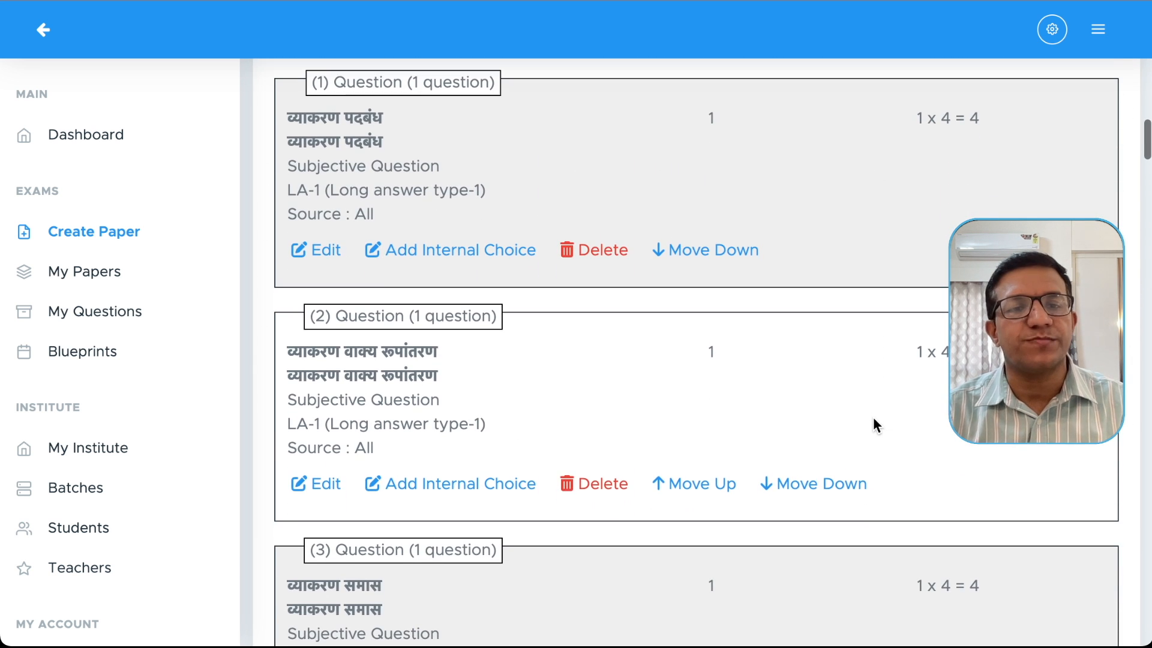
{"action": "scroll", "coordinate": [873, 418], "scroll_direction": "down", "scroll_amount": 6}
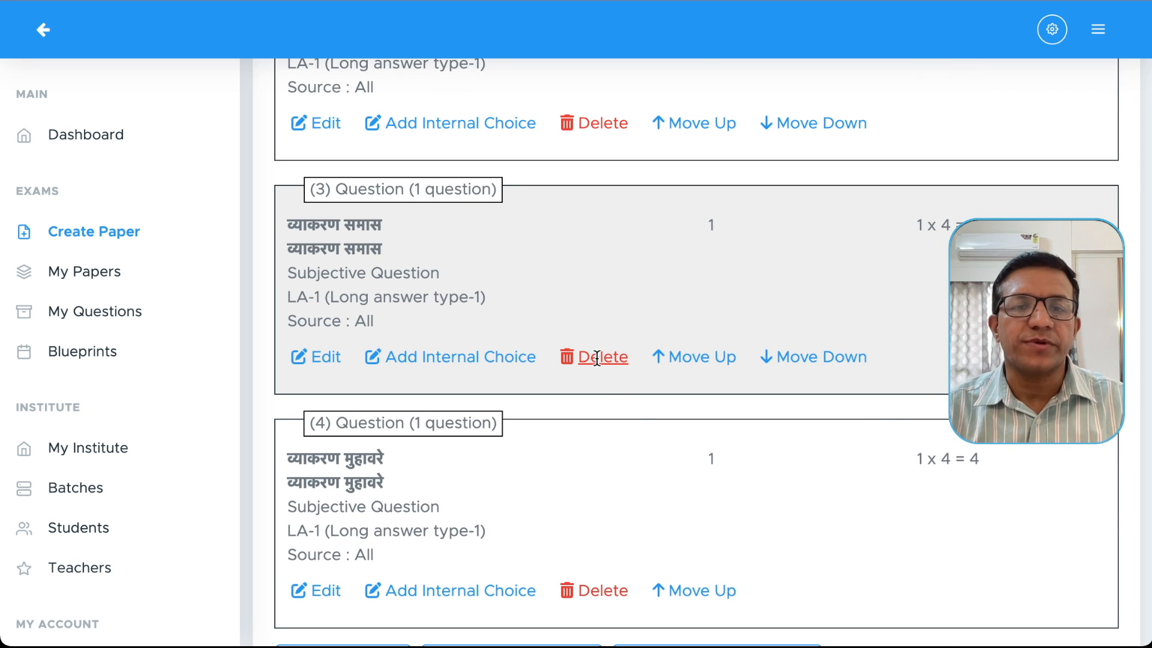
{"action": "scroll", "coordinate": [638, 408], "scroll_direction": "down", "scroll_amount": 3}
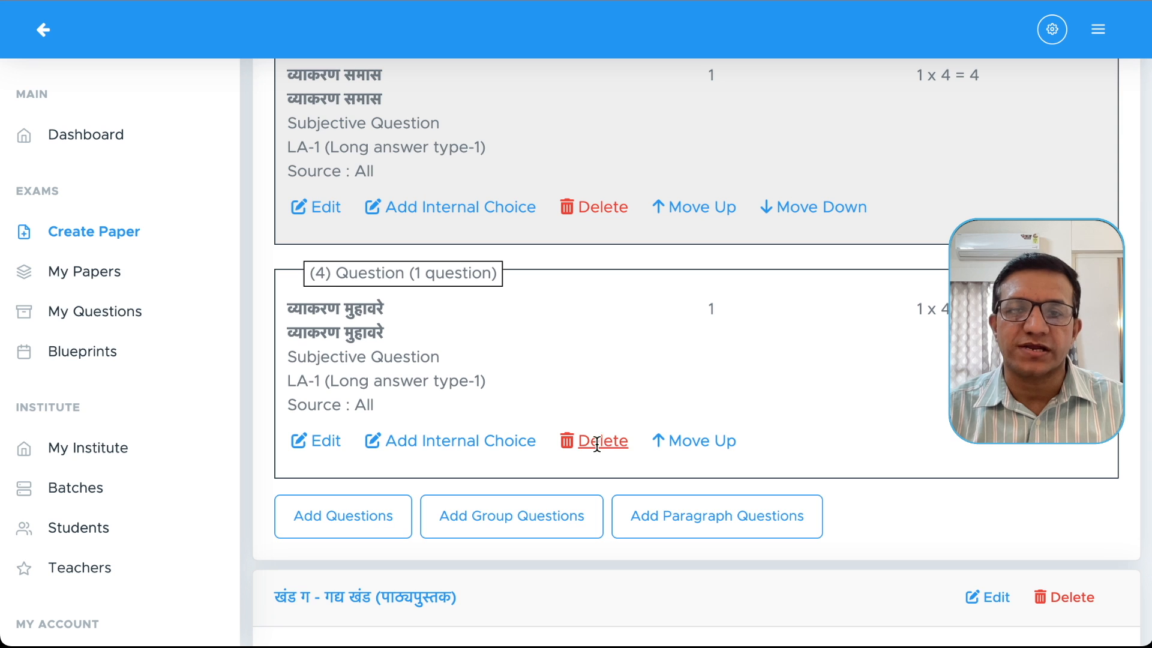
Check the required questions and suggestive marks of the व्याकरण पदबंध entry, and close its settings without changes.
{"action": "scroll", "coordinate": [341, 269], "scroll_direction": "up", "scroll_amount": 9}
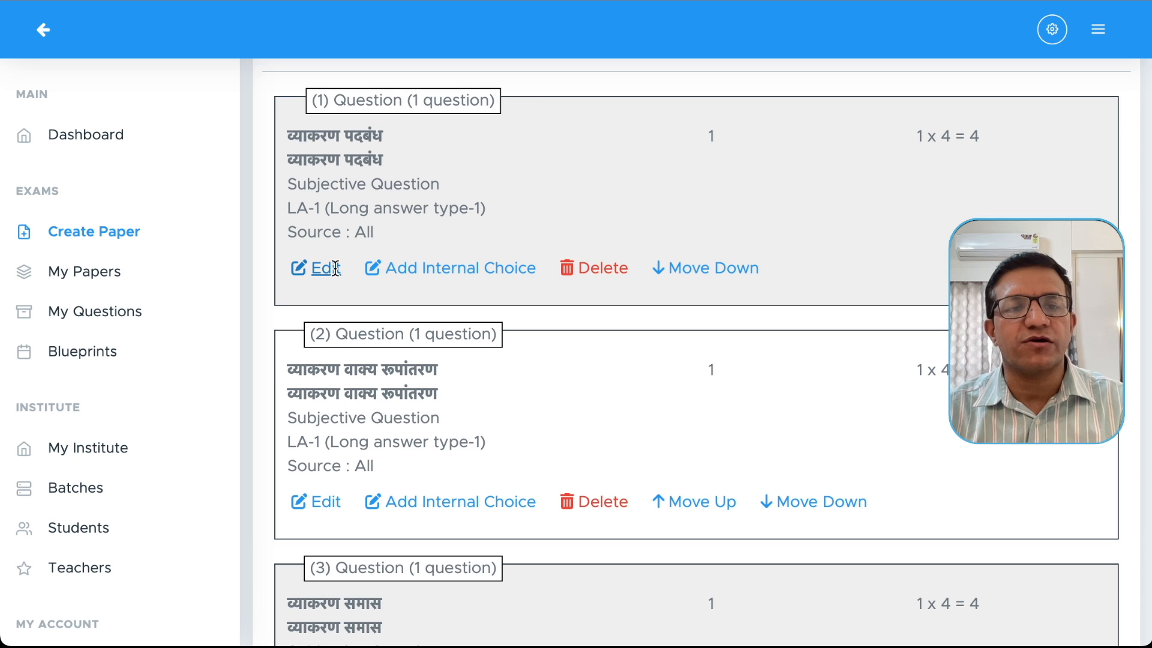
{"action": "left_click", "coordinate": [328, 268]}
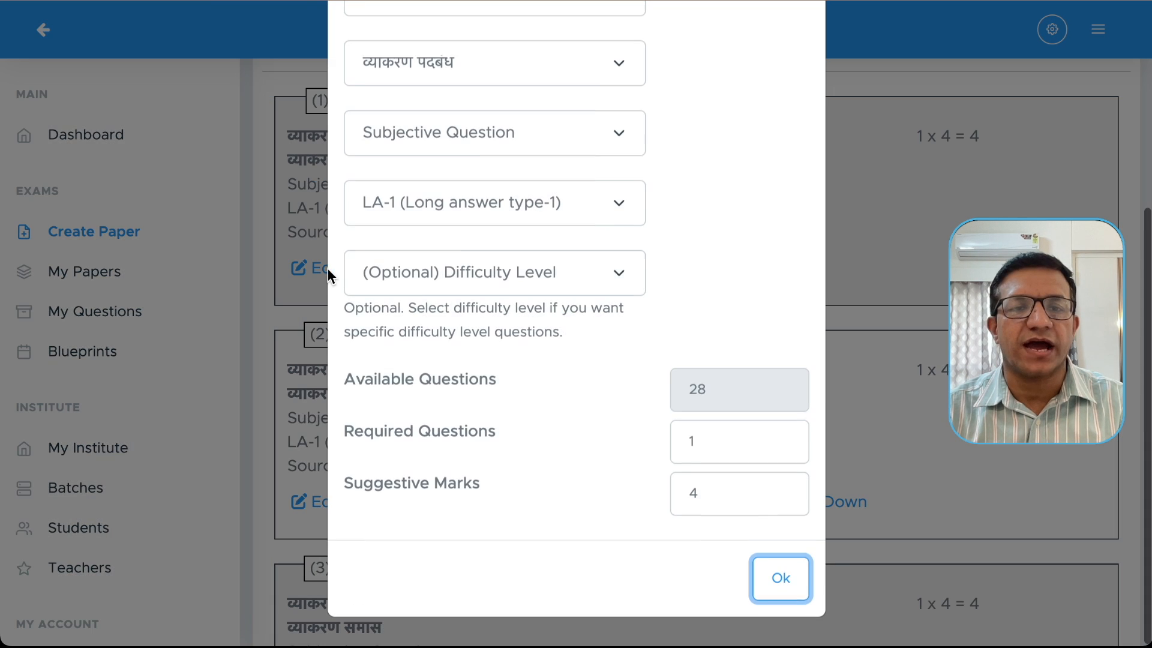
{"action": "left_click", "coordinate": [703, 447]}
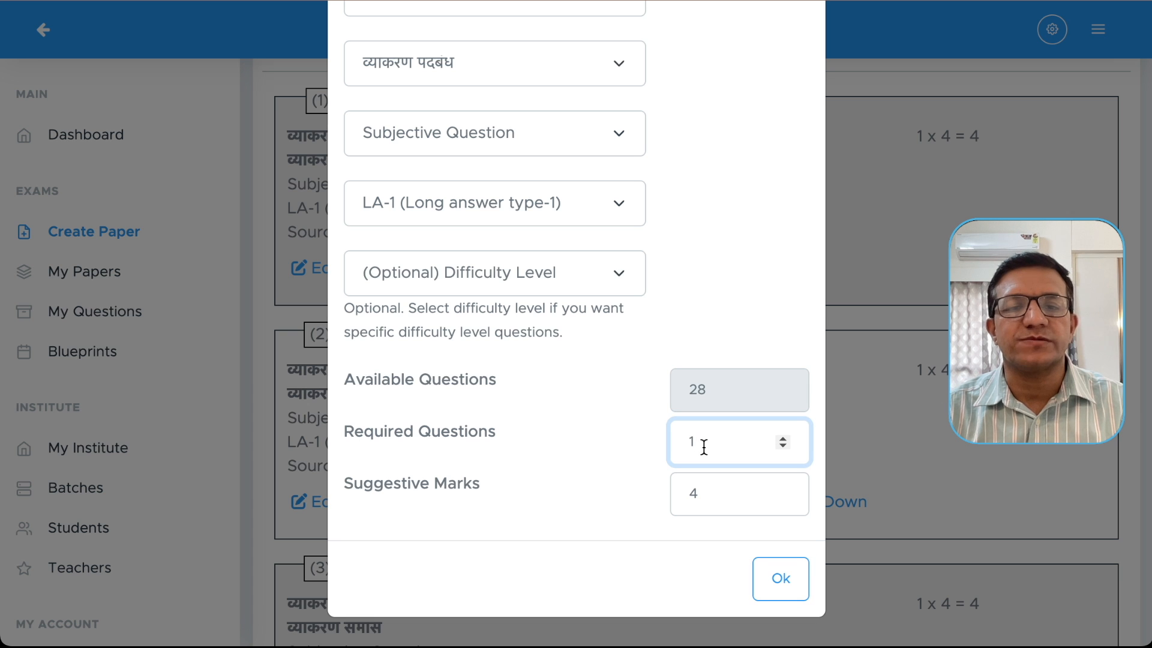
{"action": "left_click", "coordinate": [789, 580]}
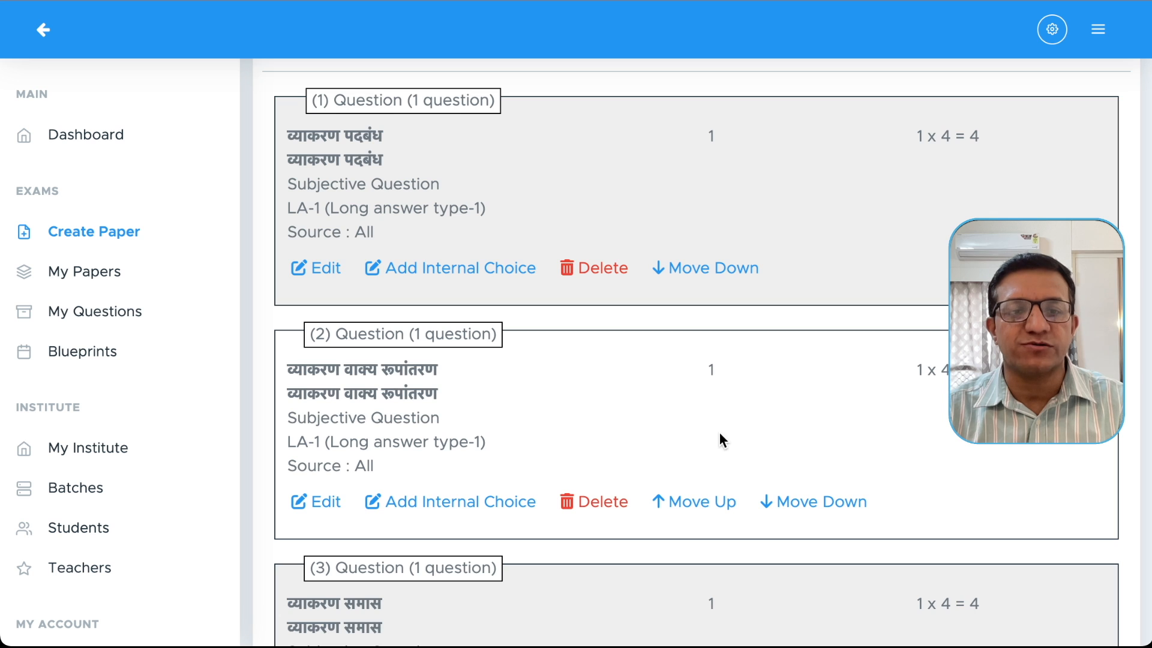
Change the paragraph question in खंड ग - गद्य खंड to the डायरी का एक पन्ना chapter and topic with Extract Questions (Obj).
{"action": "scroll", "coordinate": [755, 462], "scroll_direction": "down", "scroll_amount": 8}
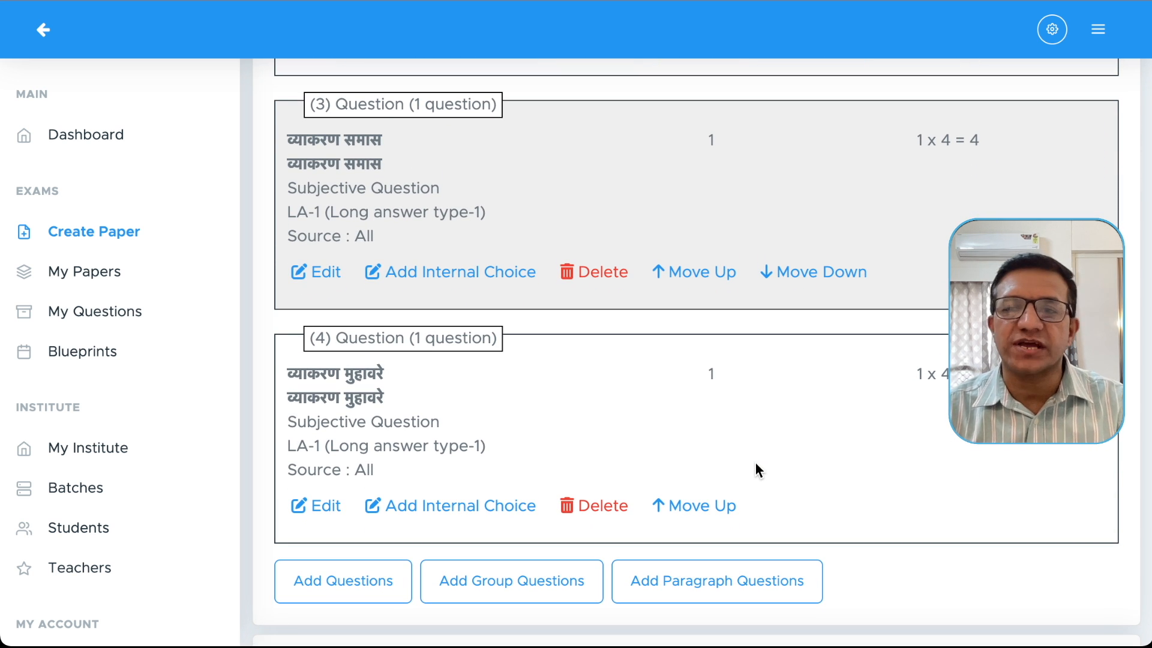
{"action": "scroll", "coordinate": [755, 463], "scroll_direction": "down", "scroll_amount": 9}
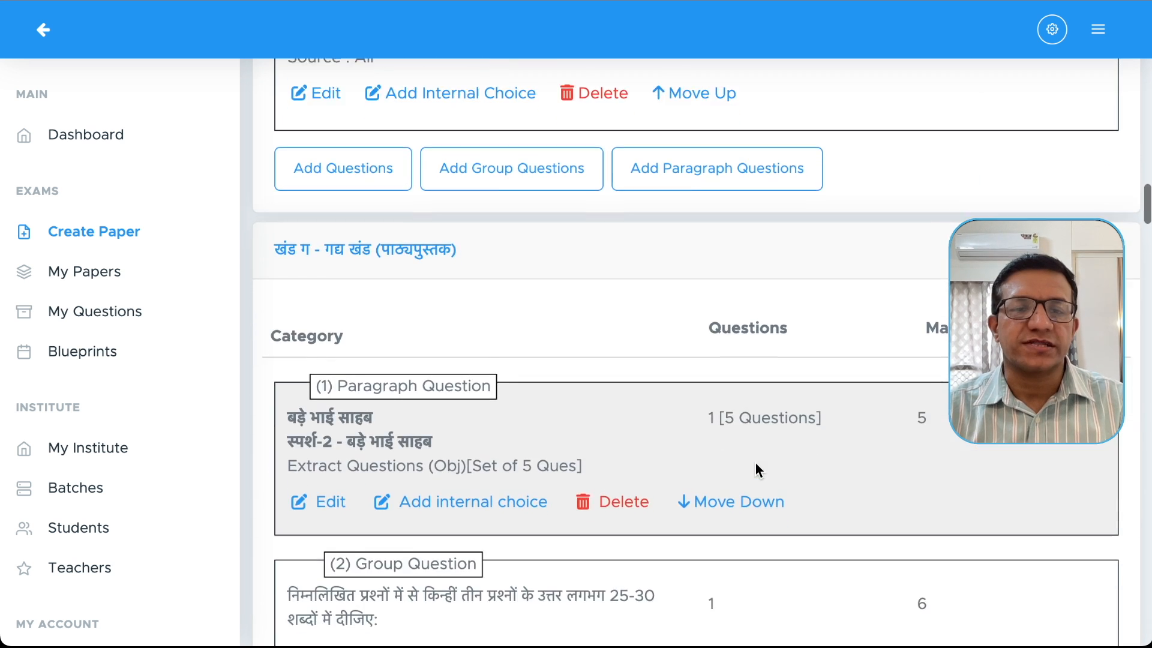
{"action": "scroll", "coordinate": [754, 463], "scroll_direction": "up", "scroll_amount": 1}
{"action": "scroll", "coordinate": [755, 463], "scroll_direction": "down", "scroll_amount": 1}
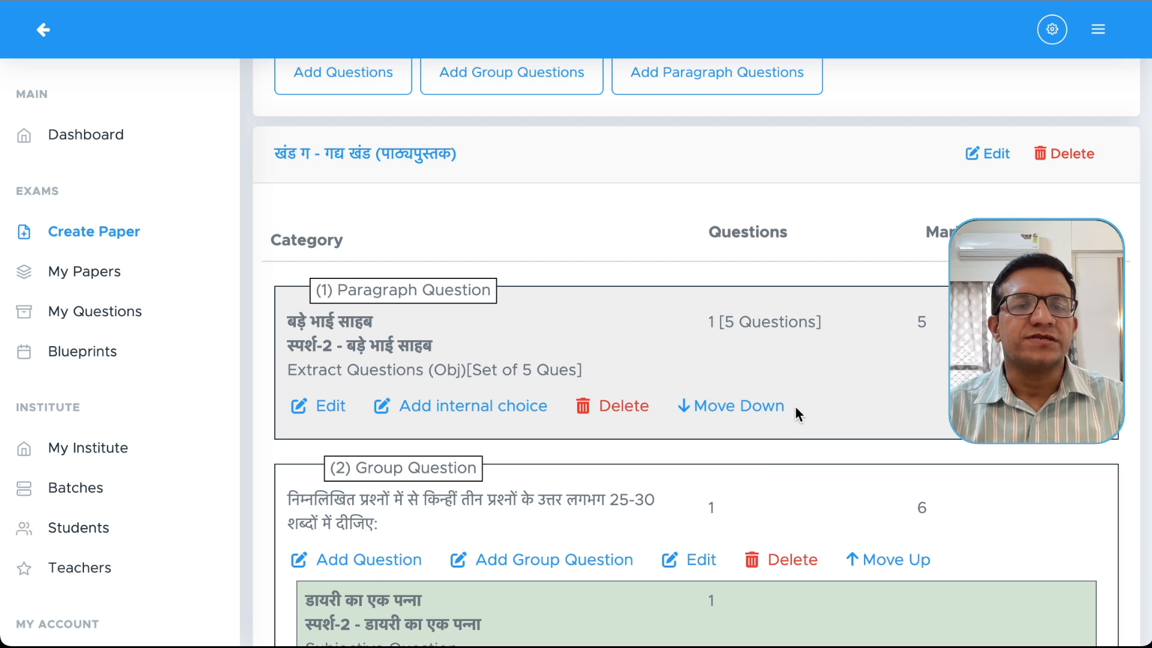
{"action": "scroll", "coordinate": [794, 406], "scroll_direction": "down", "scroll_amount": 1}
{"action": "scroll", "coordinate": [777, 365], "scroll_direction": "down", "scroll_amount": 1}
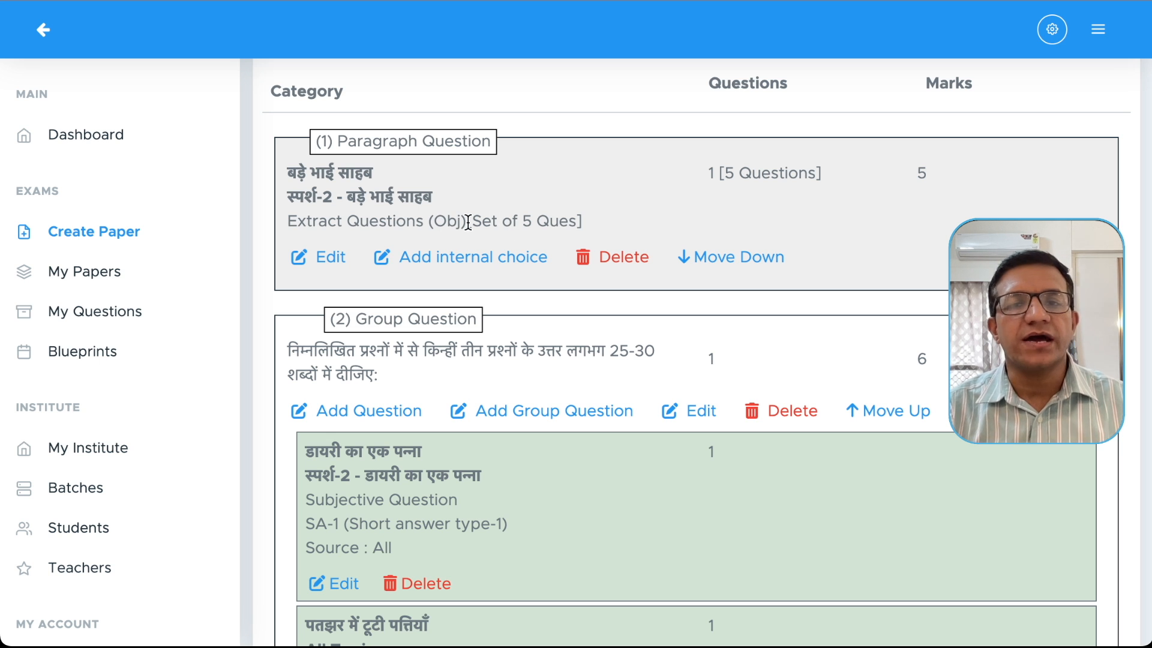
{"action": "left_click", "coordinate": [328, 258]}
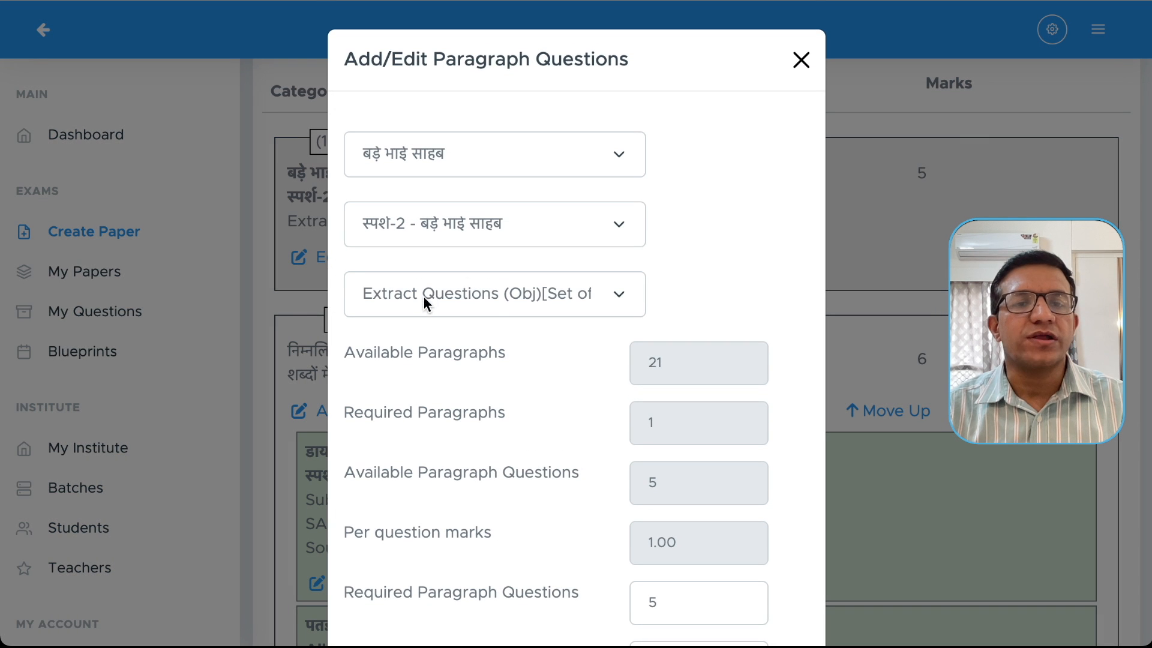
{"action": "left_click", "coordinate": [444, 155]}
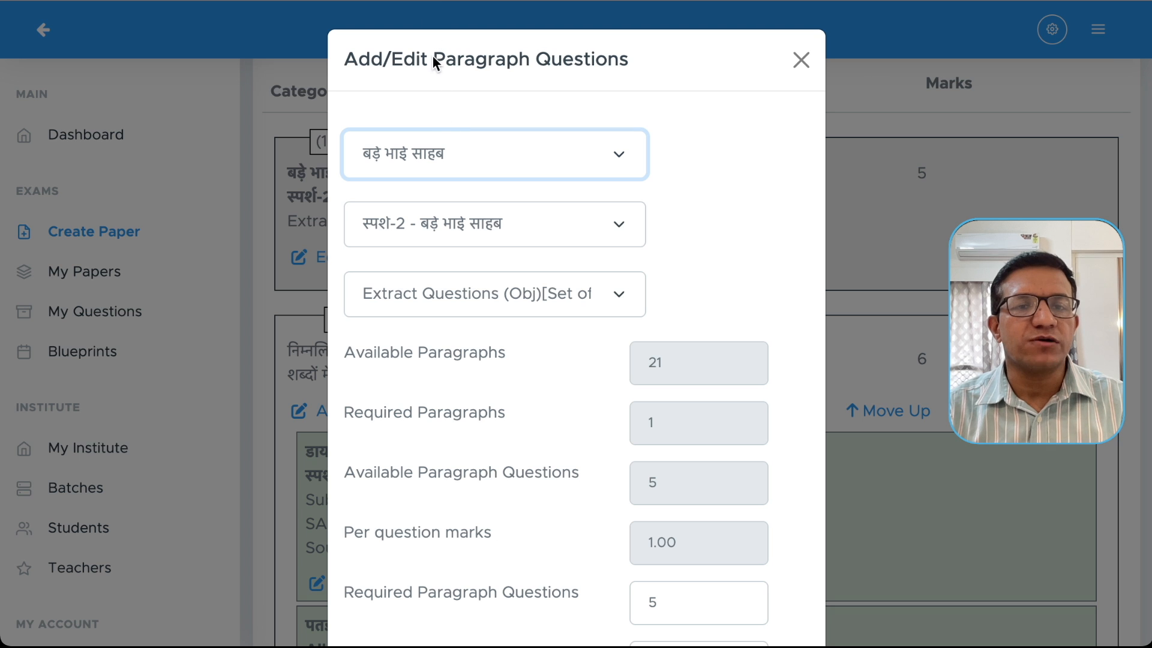
{"action": "key", "text": "Down"}
{"action": "left_click", "coordinate": [434, 224]}
{"action": "key", "text": "Down"}
{"action": "left_click", "coordinate": [482, 293]}
{"action": "key", "text": "Down"}
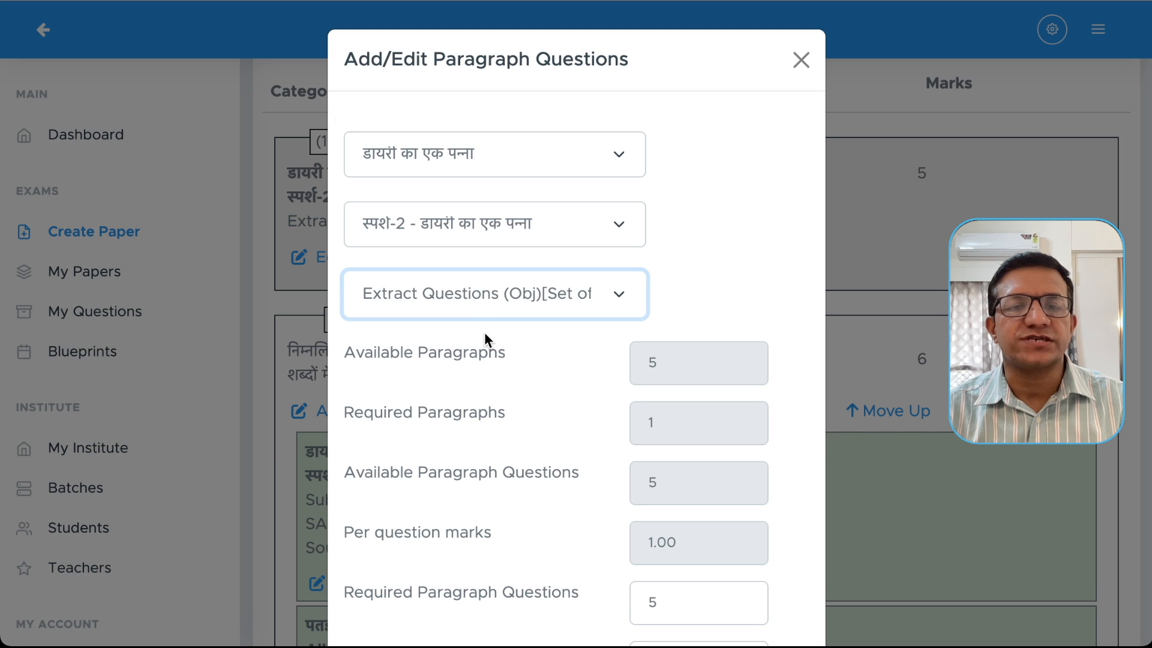
{"action": "scroll", "coordinate": [650, 393], "scroll_direction": "down", "scroll_amount": 4}
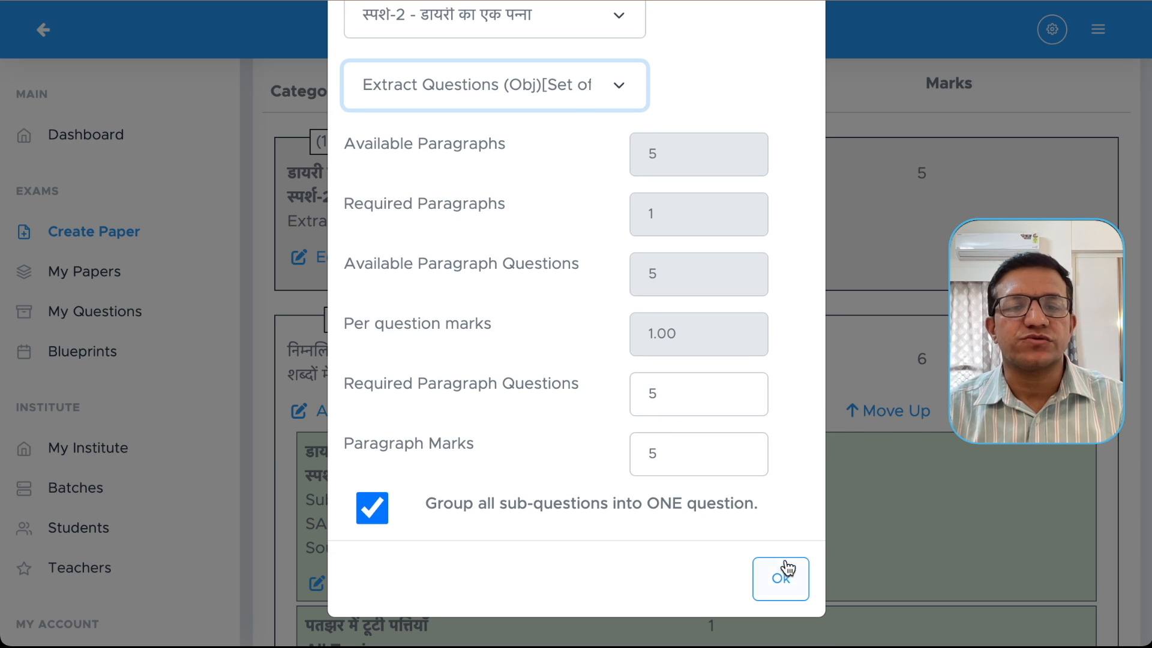
{"action": "left_click", "coordinate": [780, 579]}
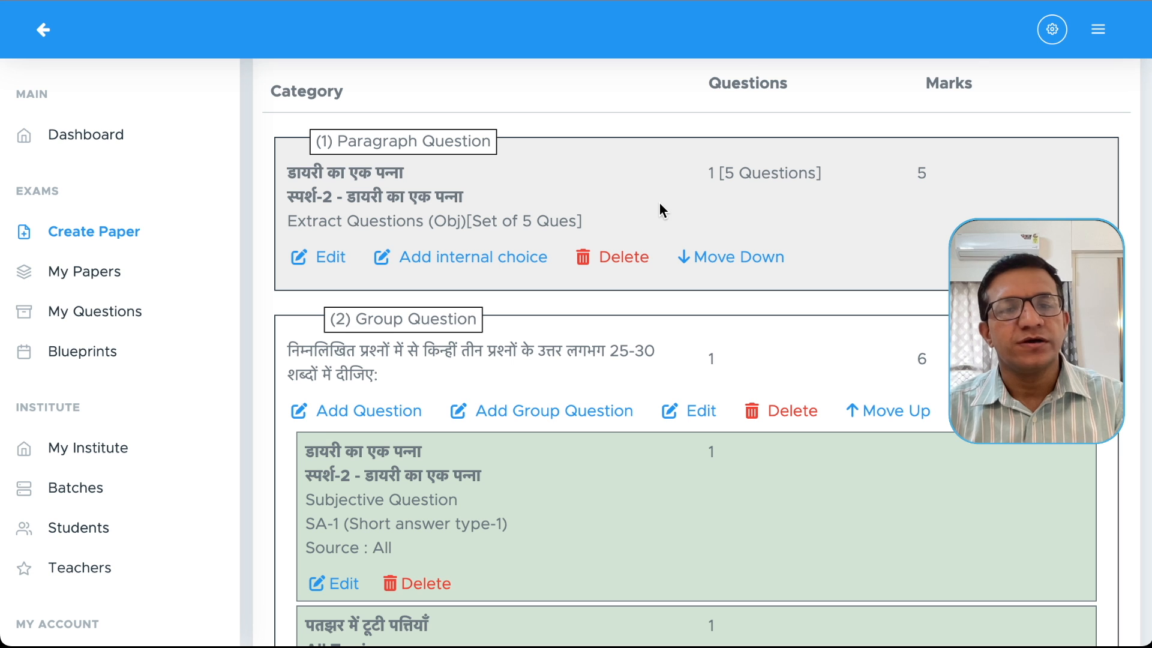
Switch to Hindi_B_Sec_2024-25.pdf and check the गद्य खंड rules for multiple-choice and 25-30 word questions.
{"action": "scroll", "coordinate": [606, 228], "scroll_direction": "down", "scroll_amount": 3}
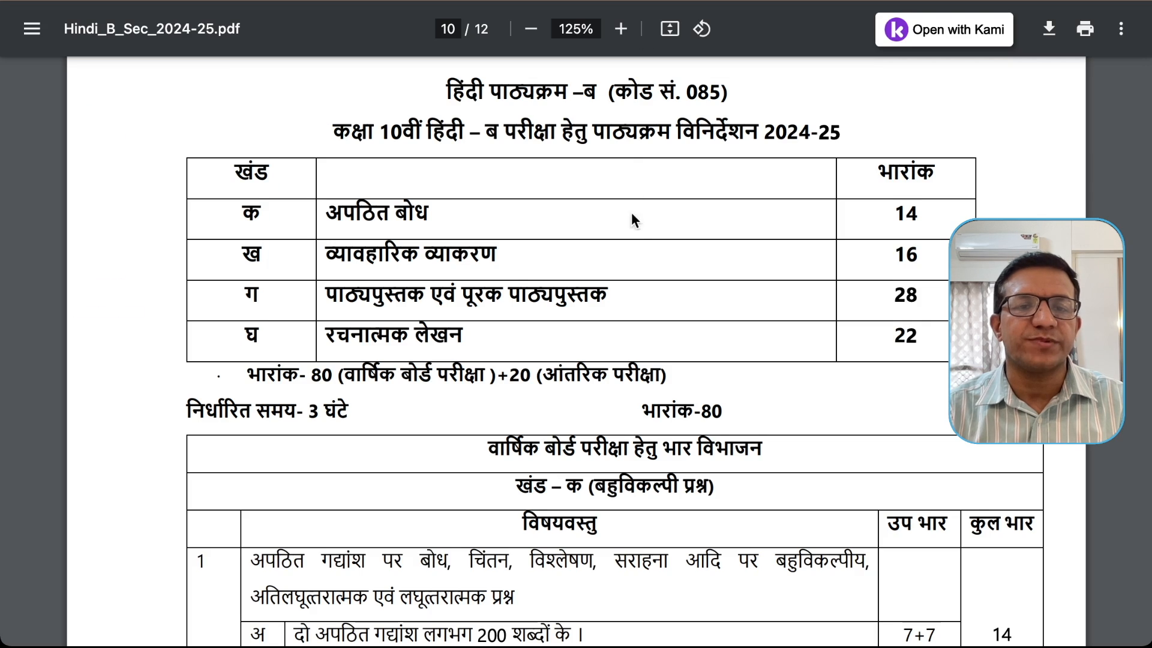
{"action": "scroll", "coordinate": [631, 215], "scroll_direction": "down", "scroll_amount": 8}
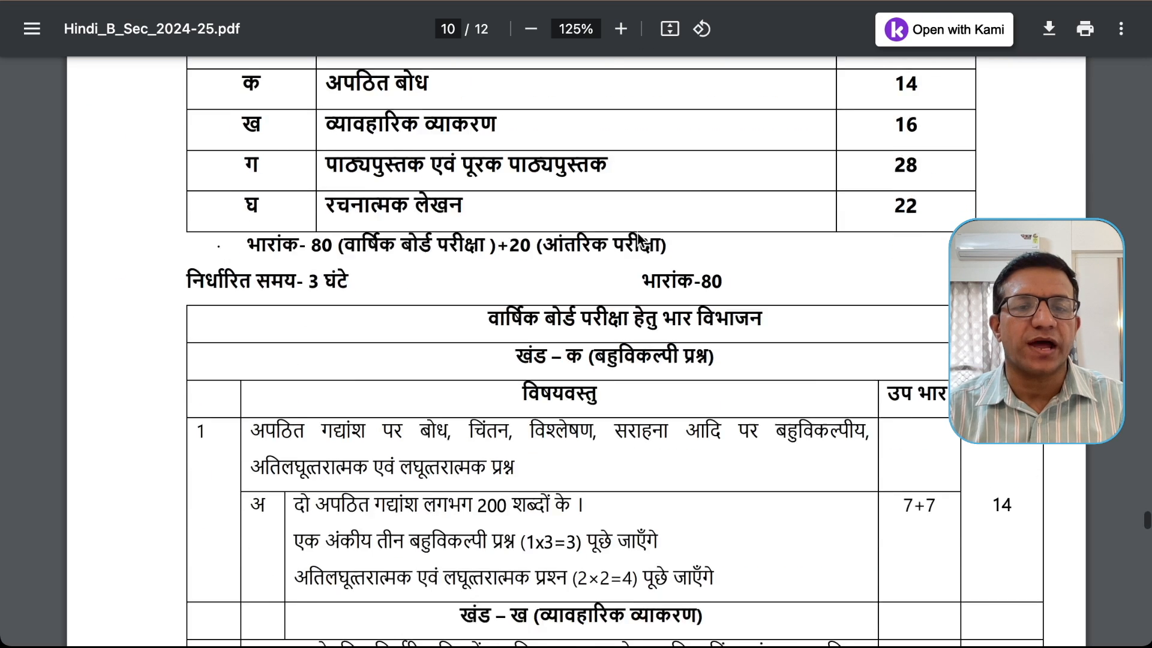
{"action": "scroll", "coordinate": [600, 256], "scroll_direction": "down", "scroll_amount": 2}
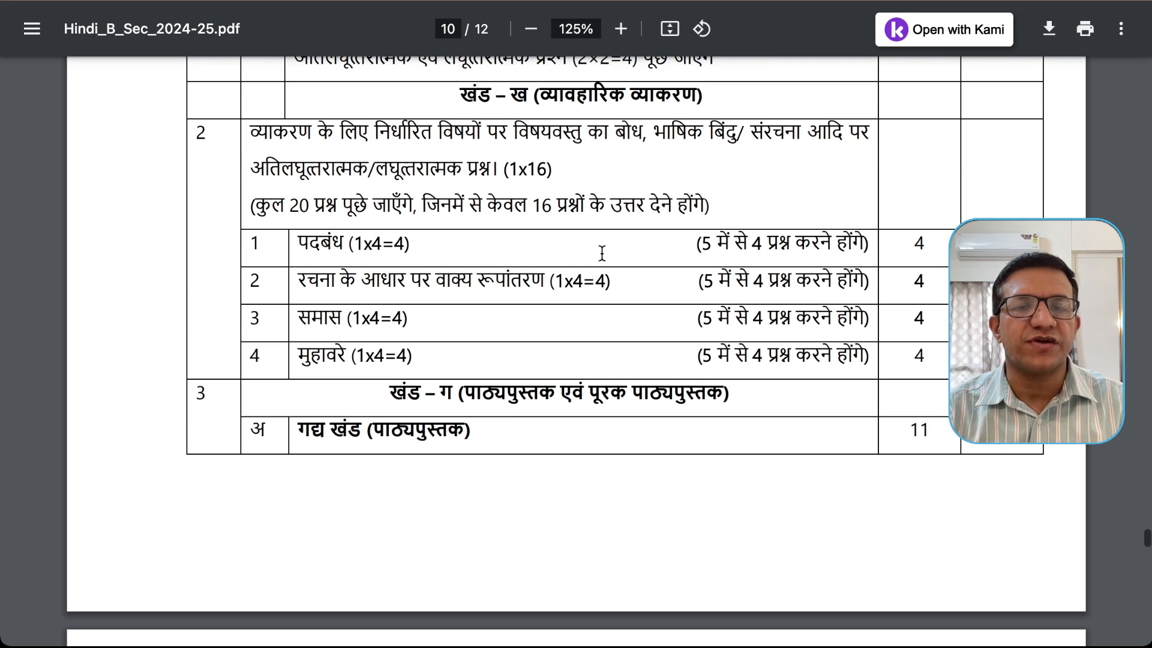
{"action": "scroll", "coordinate": [747, 312], "scroll_direction": "down", "scroll_amount": 7}
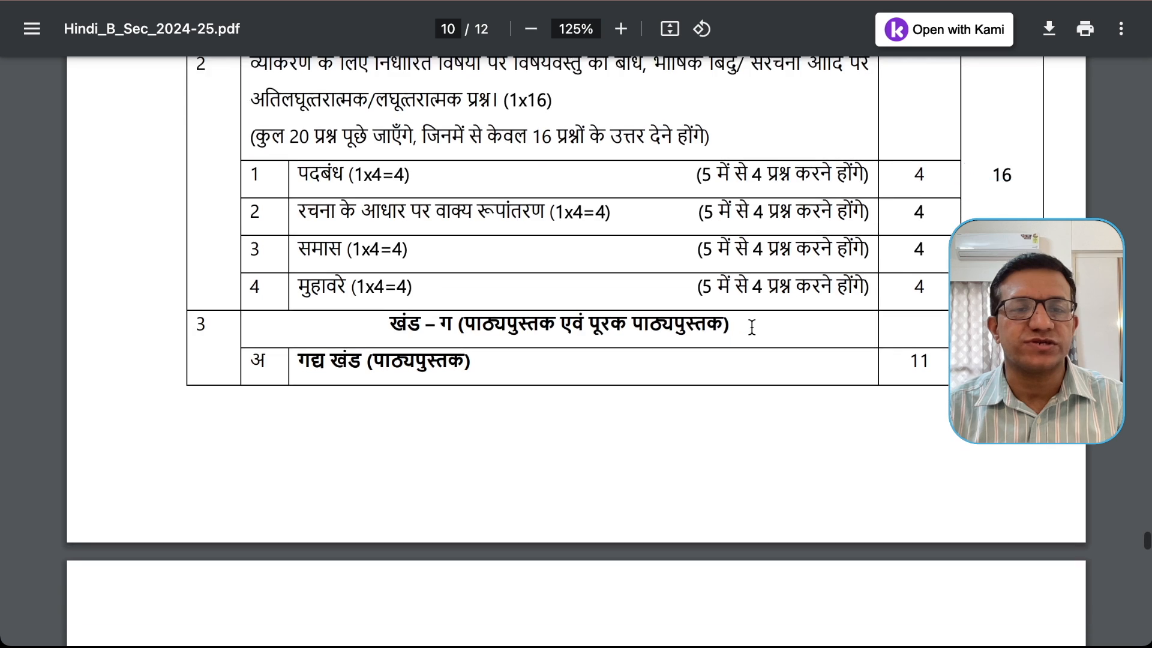
{"action": "left_click_drag", "start_coordinate": [494, 278], "coordinate": [726, 316]}
{"action": "scroll", "coordinate": [756, 372], "scroll_direction": "down", "scroll_amount": 1}
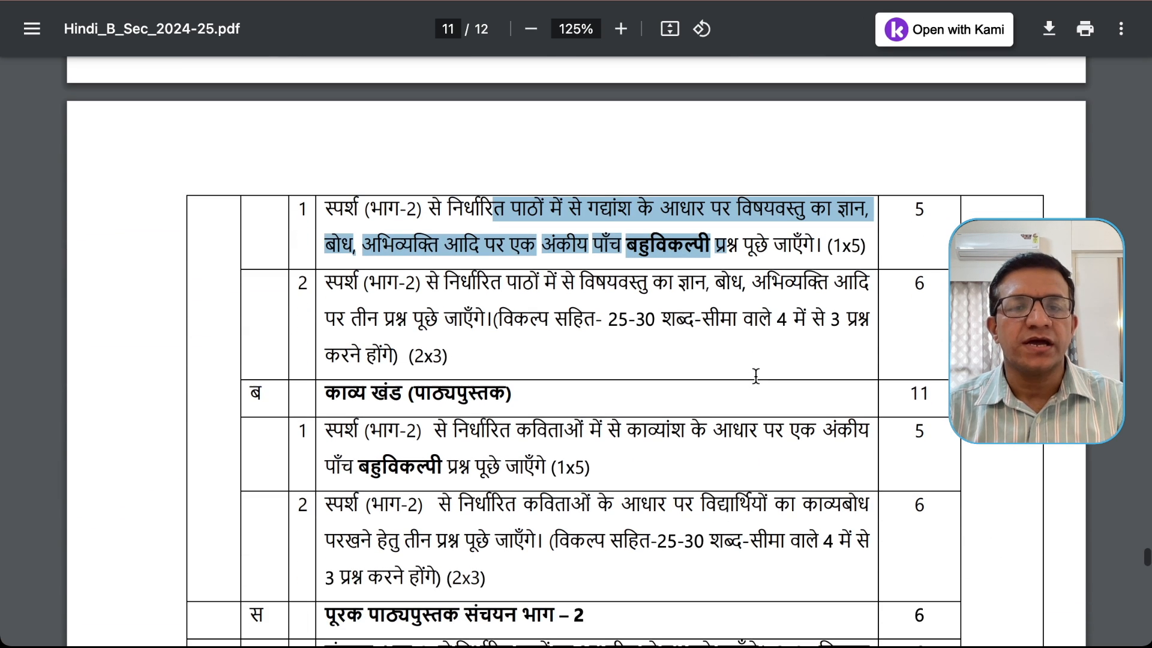
{"action": "left_click_drag", "start_coordinate": [610, 321], "coordinate": [827, 320]}
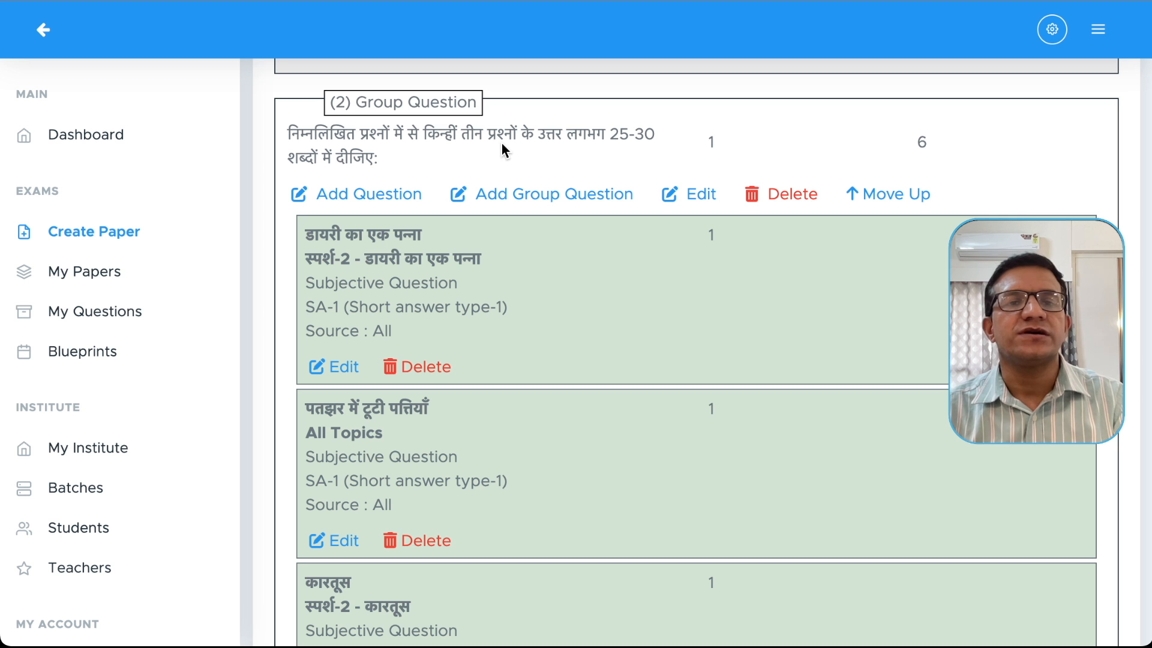
Return to the blueprint, check the गद्य खंड group question and its पतझर में टूटी पत्तियाँ entry settings, and close them without changes.
{"action": "scroll", "coordinate": [620, 258], "scroll_direction": "down", "scroll_amount": 6}
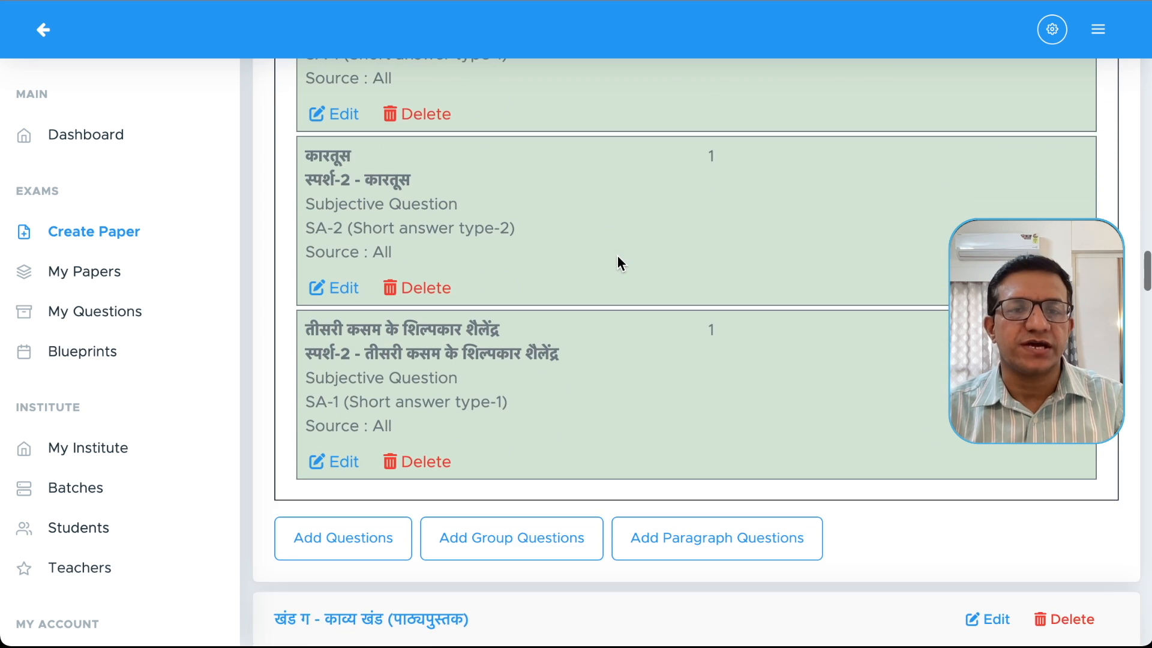
{"action": "scroll", "coordinate": [618, 257], "scroll_direction": "up", "scroll_amount": 5}
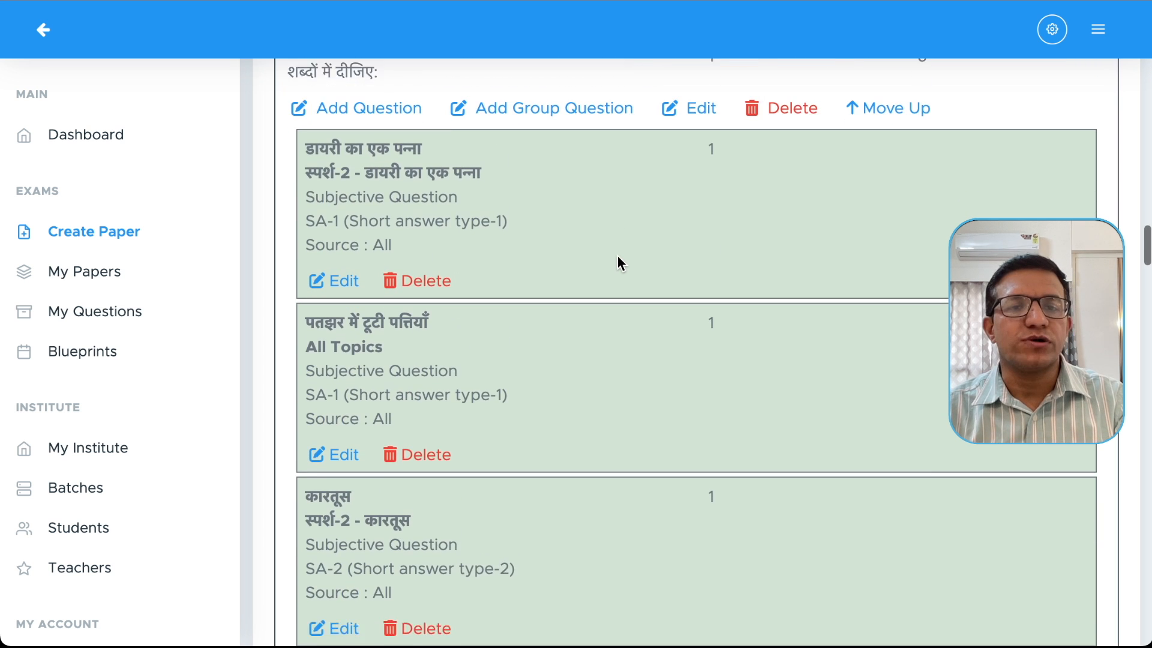
{"action": "scroll", "coordinate": [617, 254], "scroll_direction": "down", "scroll_amount": 3}
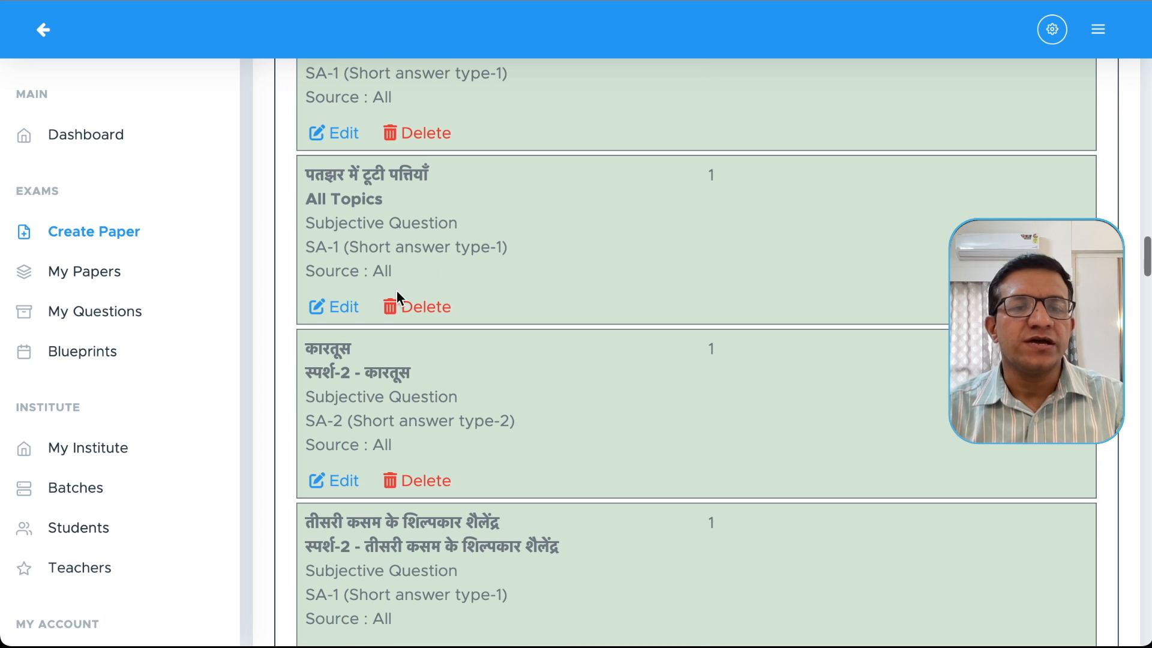
{"action": "left_click", "coordinate": [343, 306]}
{"action": "scroll", "coordinate": [478, 176], "scroll_direction": "up", "scroll_amount": 2}
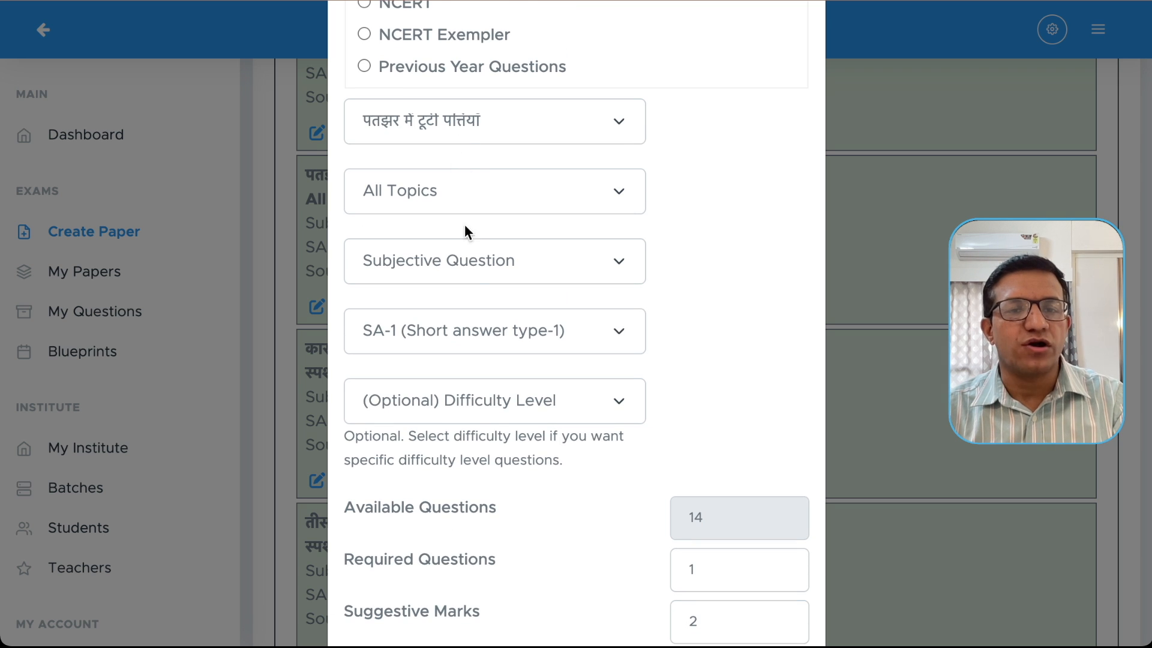
{"action": "scroll", "coordinate": [587, 407], "scroll_direction": "down", "scroll_amount": 2}
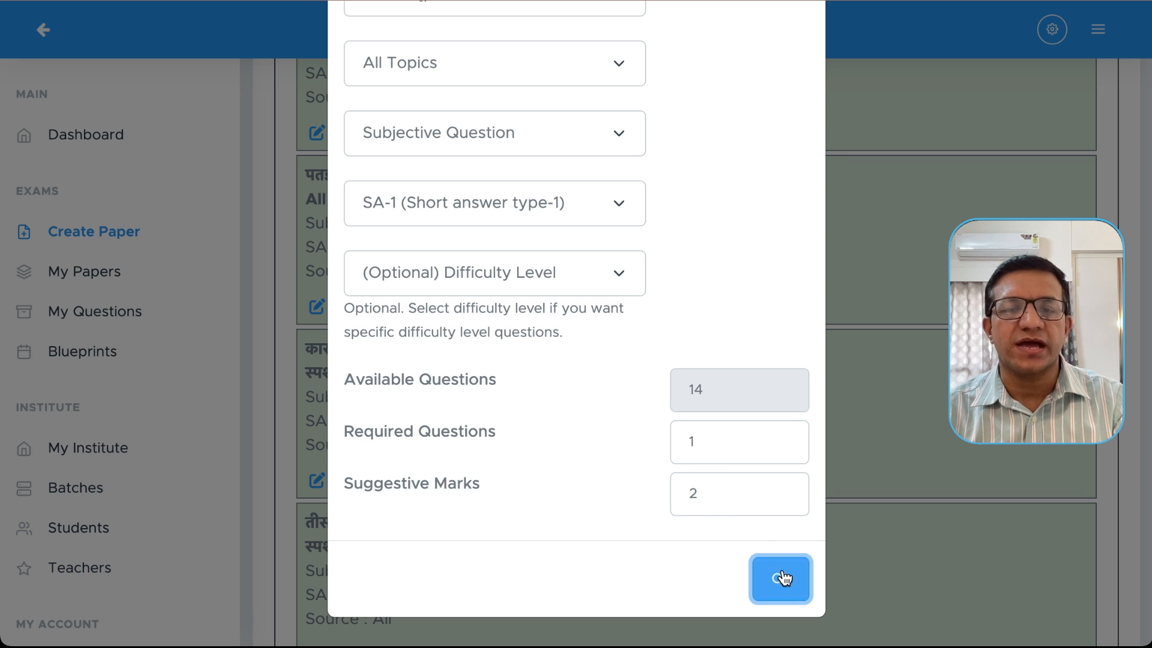
{"action": "scroll", "coordinate": [786, 384], "scroll_direction": "up", "scroll_amount": 5}
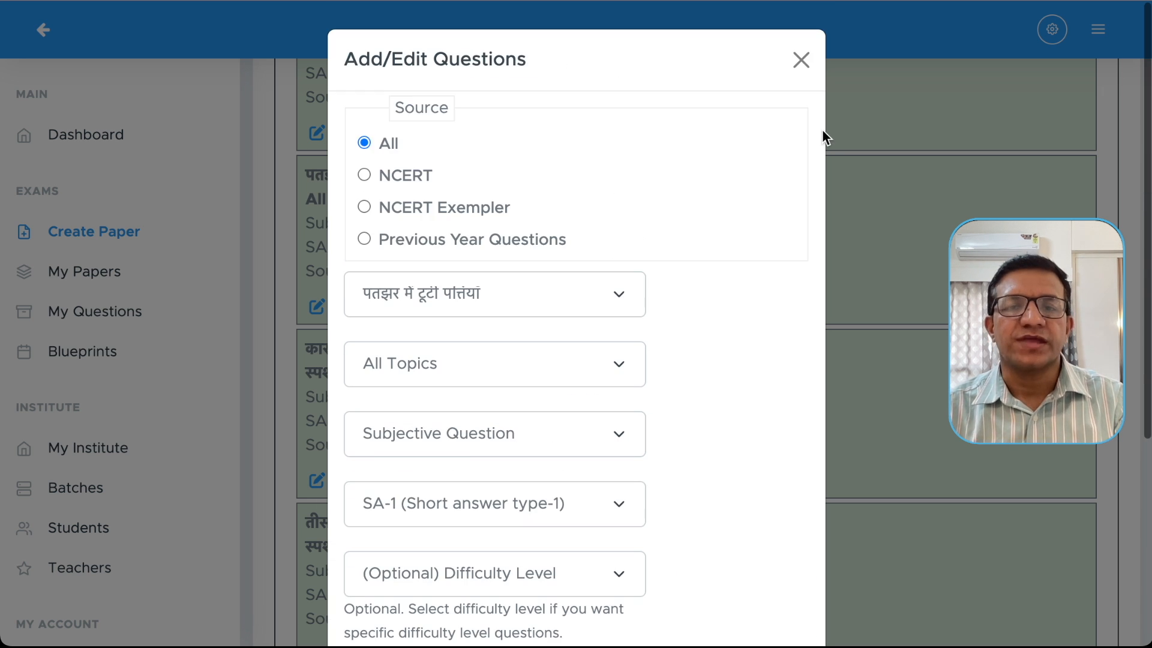
{"action": "left_click", "coordinate": [801, 58]}
Compare the paragraph and group questions in खंड ग - काव्य खंड with the काव्य खंड pattern in Hindi_B_Sec_2024-25.pdf.
{"action": "scroll", "coordinate": [642, 303], "scroll_direction": "down", "scroll_amount": 3}
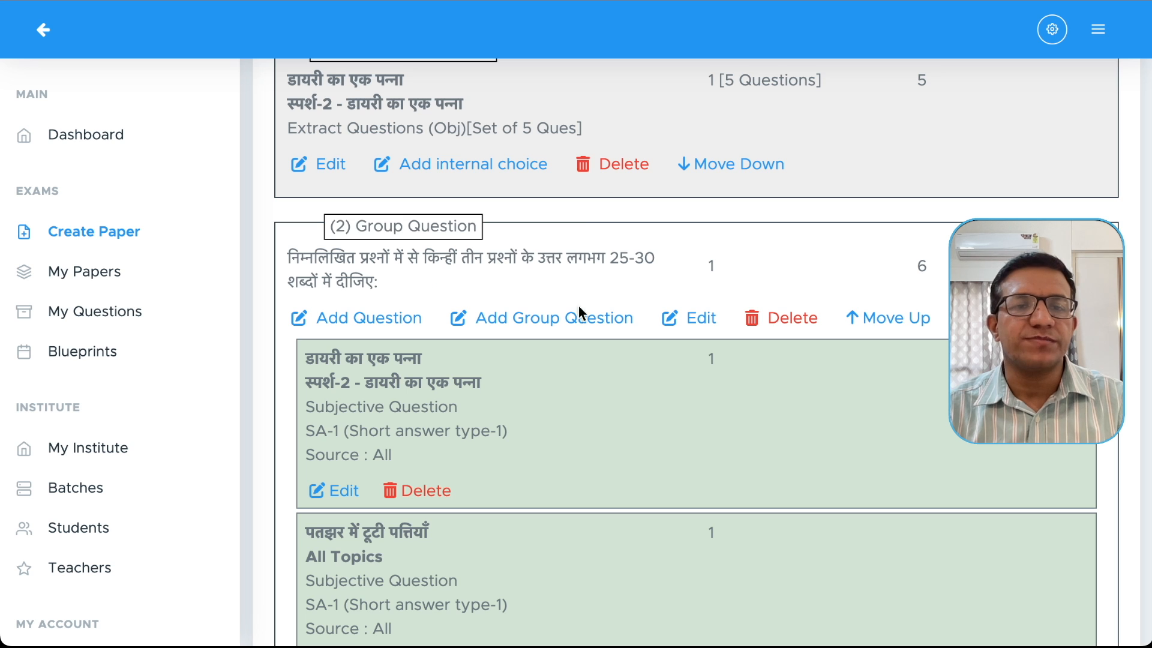
{"action": "scroll", "coordinate": [580, 315], "scroll_direction": "down", "scroll_amount": 15}
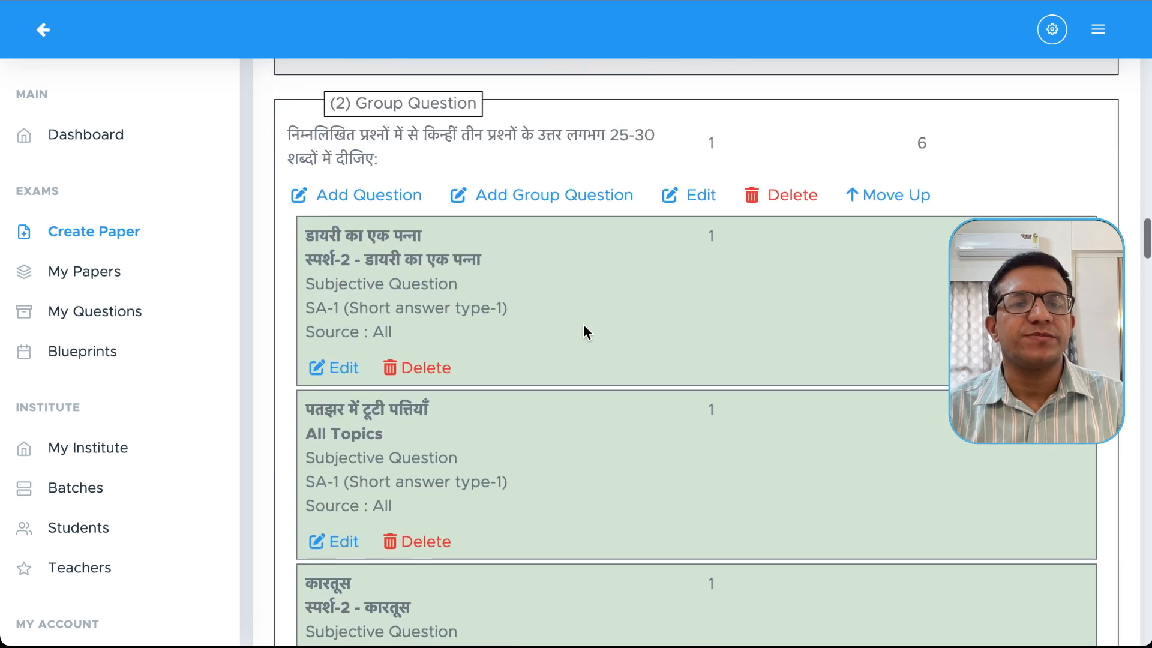
{"action": "scroll", "coordinate": [584, 327], "scroll_direction": "down", "scroll_amount": 1}
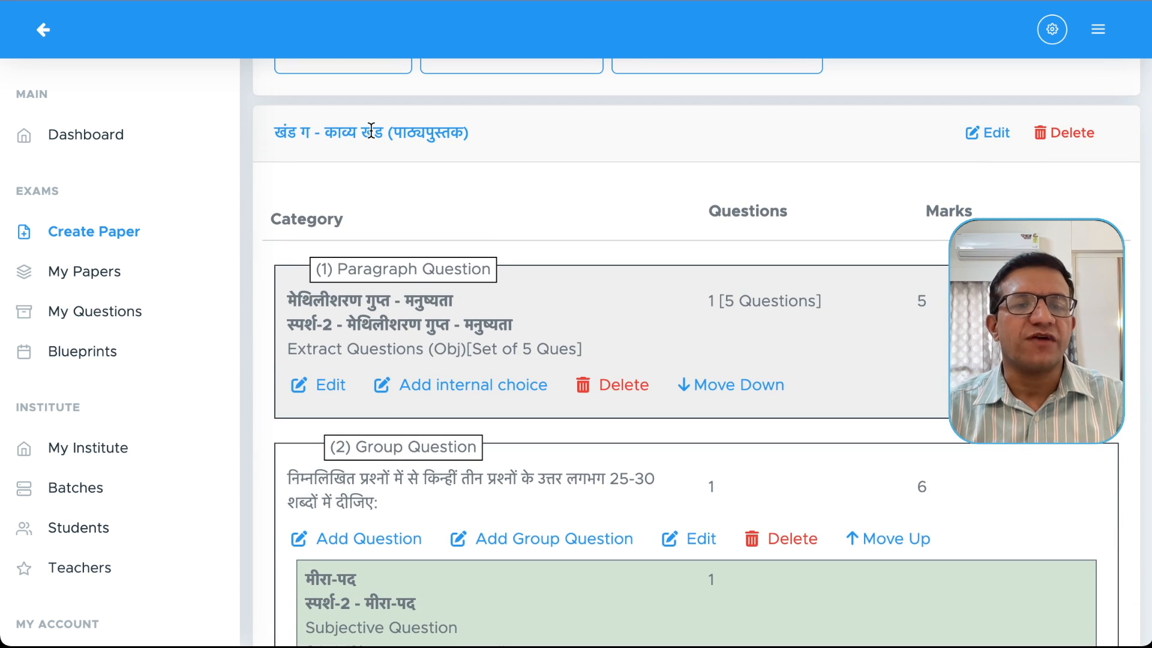
{"action": "scroll", "coordinate": [593, 196], "scroll_direction": "down", "scroll_amount": 3}
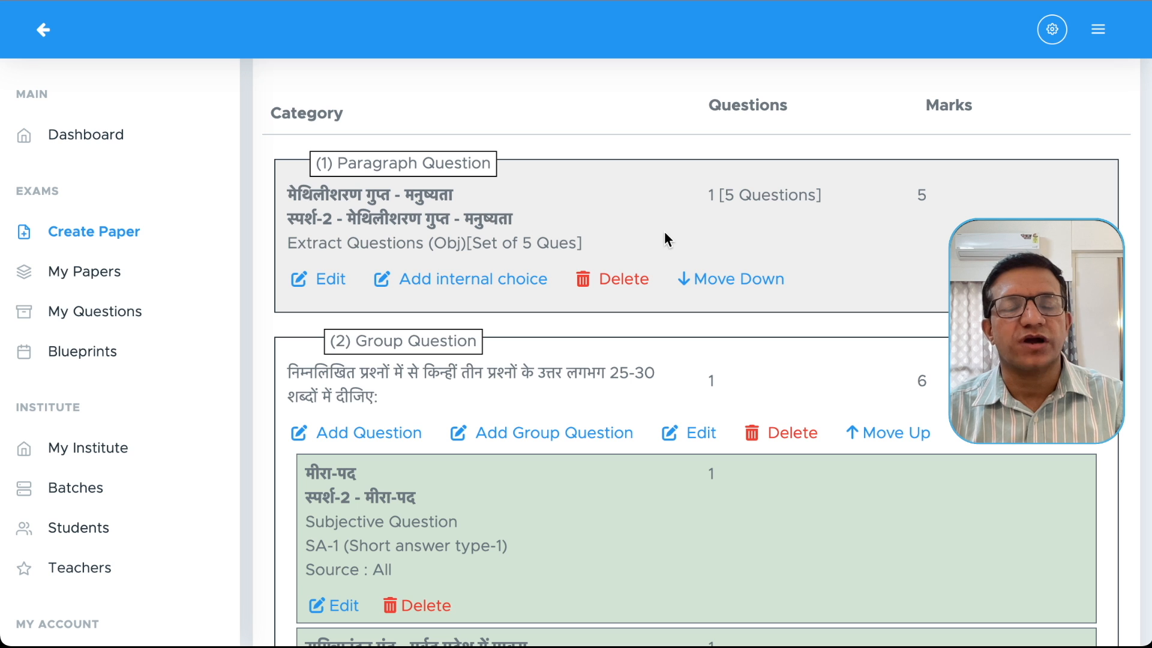
{"action": "scroll", "coordinate": [684, 234], "scroll_direction": "down", "scroll_amount": 2}
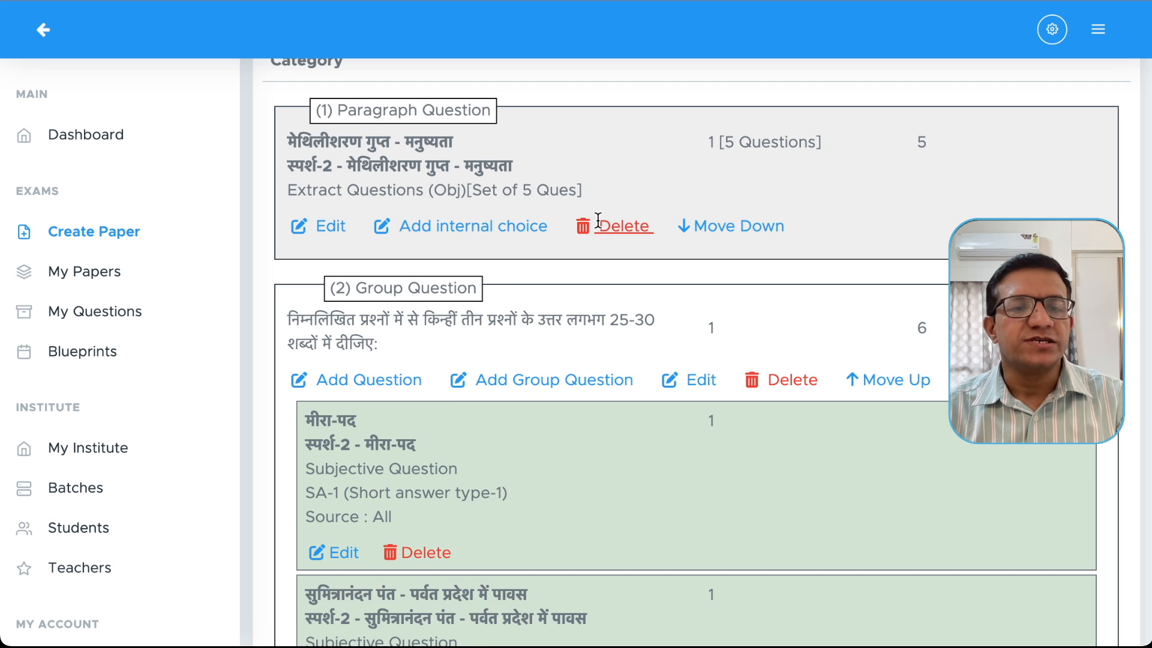
{"action": "scroll", "coordinate": [599, 221], "scroll_direction": "down", "scroll_amount": 3}
{"action": "scroll", "coordinate": [469, 309], "scroll_direction": "down", "scroll_amount": 3}
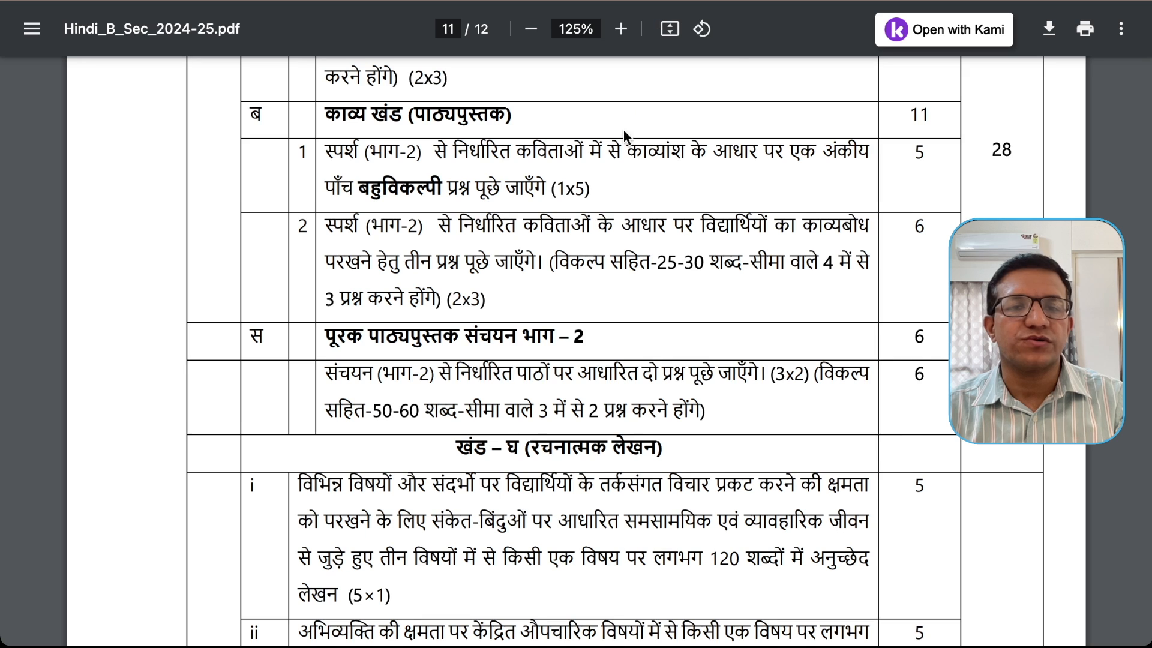
{"action": "scroll", "coordinate": [589, 243], "scroll_direction": "down", "scroll_amount": 1}
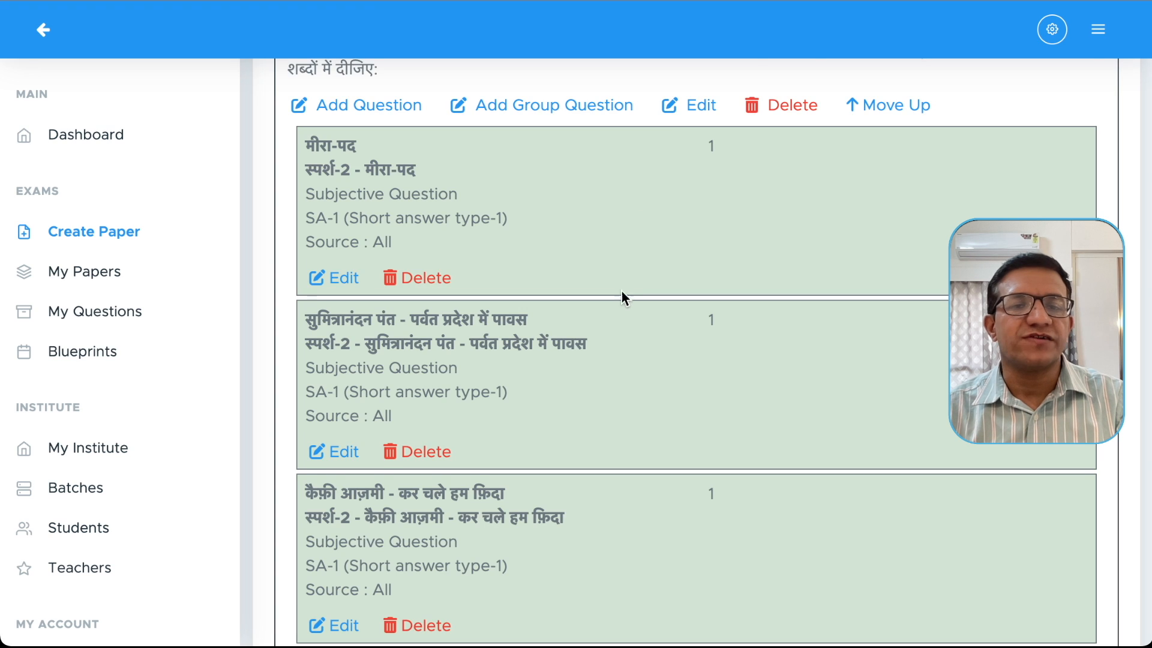
Return to the blueprint, review the काव्य खंड group question, and check the आत्मत्राण entry's required questions and suggestive marks without changing them.
{"action": "scroll", "coordinate": [620, 296], "scroll_direction": "down", "scroll_amount": 5}
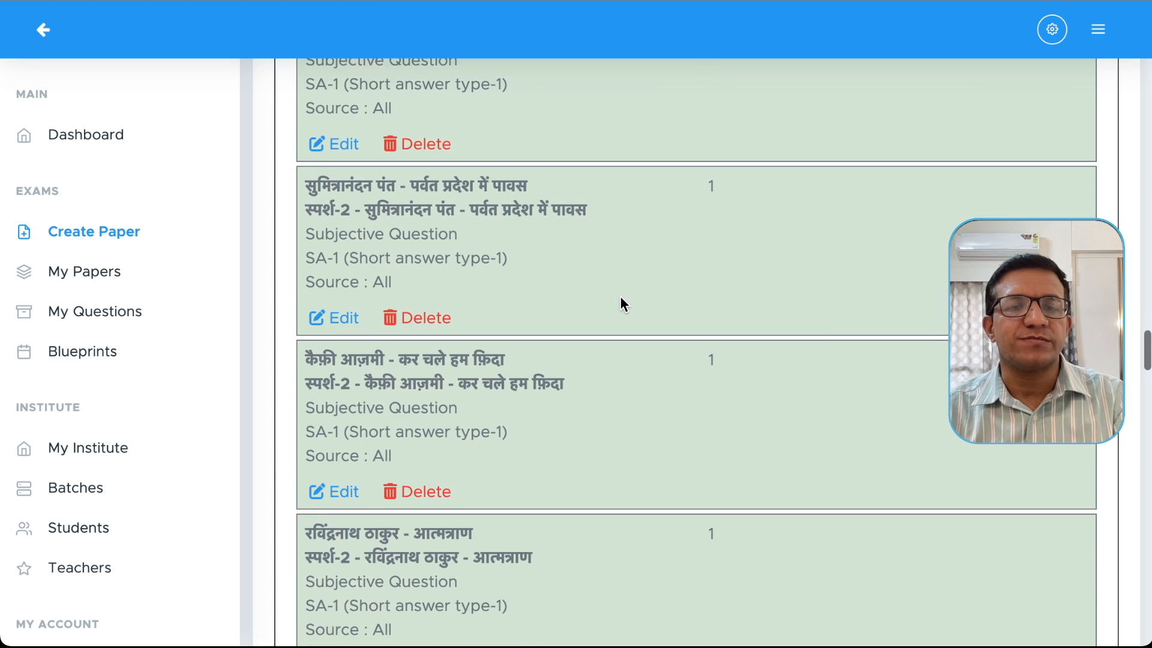
{"action": "scroll", "coordinate": [621, 296], "scroll_direction": "up", "scroll_amount": 6}
{"action": "left_click_drag", "start_coordinate": [457, 123], "coordinate": [565, 117]}
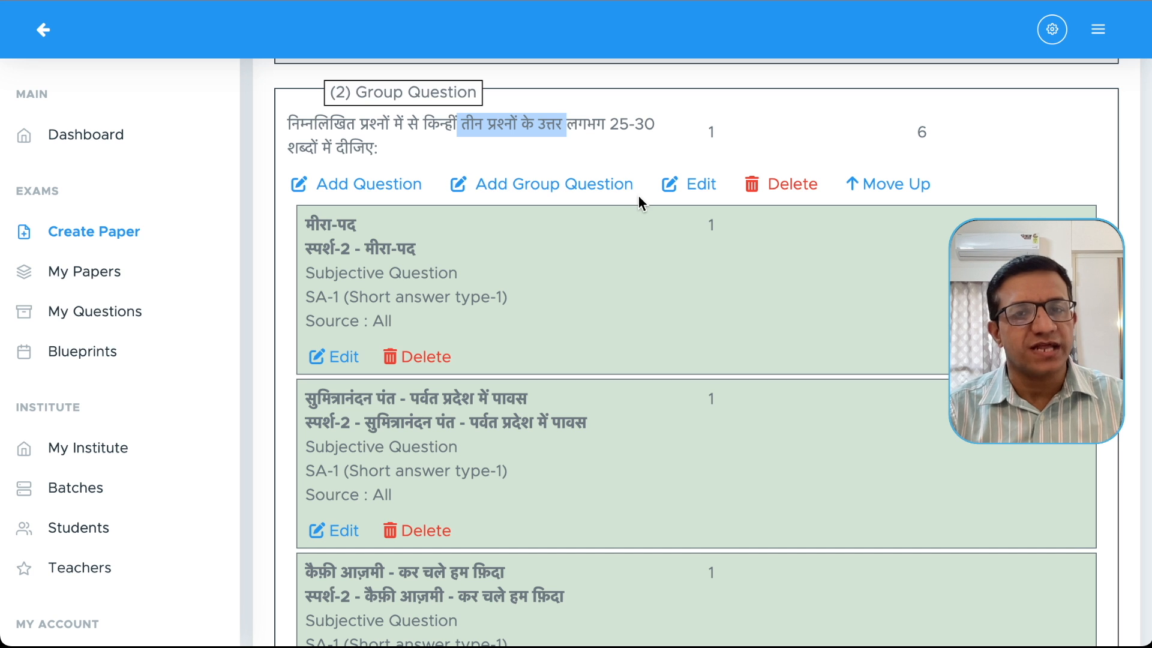
{"action": "scroll", "coordinate": [761, 299], "scroll_direction": "down", "scroll_amount": 8}
{"action": "scroll", "coordinate": [761, 297], "scroll_direction": "down", "scroll_amount": 3}
{"action": "scroll", "coordinate": [761, 300], "scroll_direction": "up", "scroll_amount": 3}
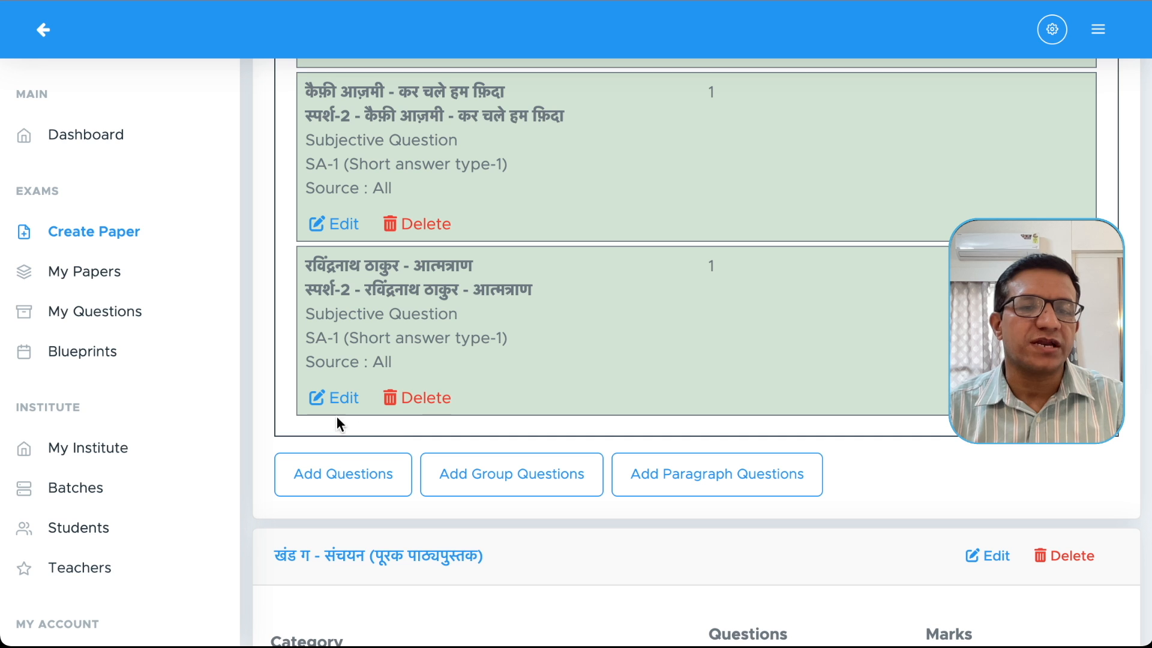
{"action": "left_click", "coordinate": [341, 398]}
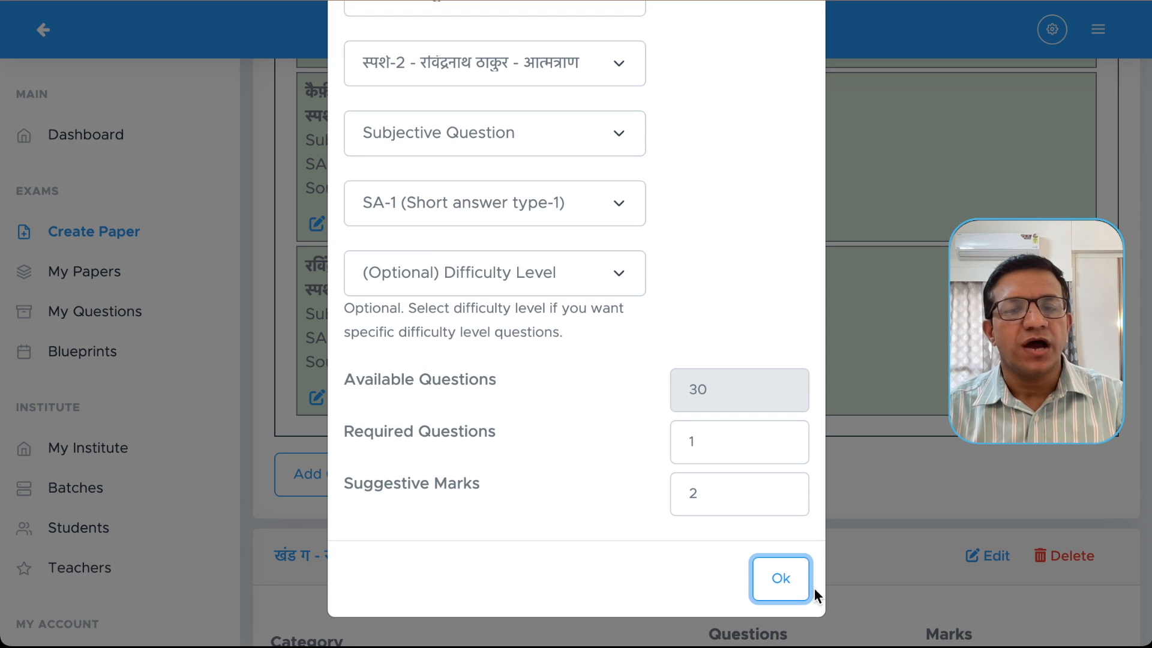
{"action": "left_click", "coordinate": [783, 578]}
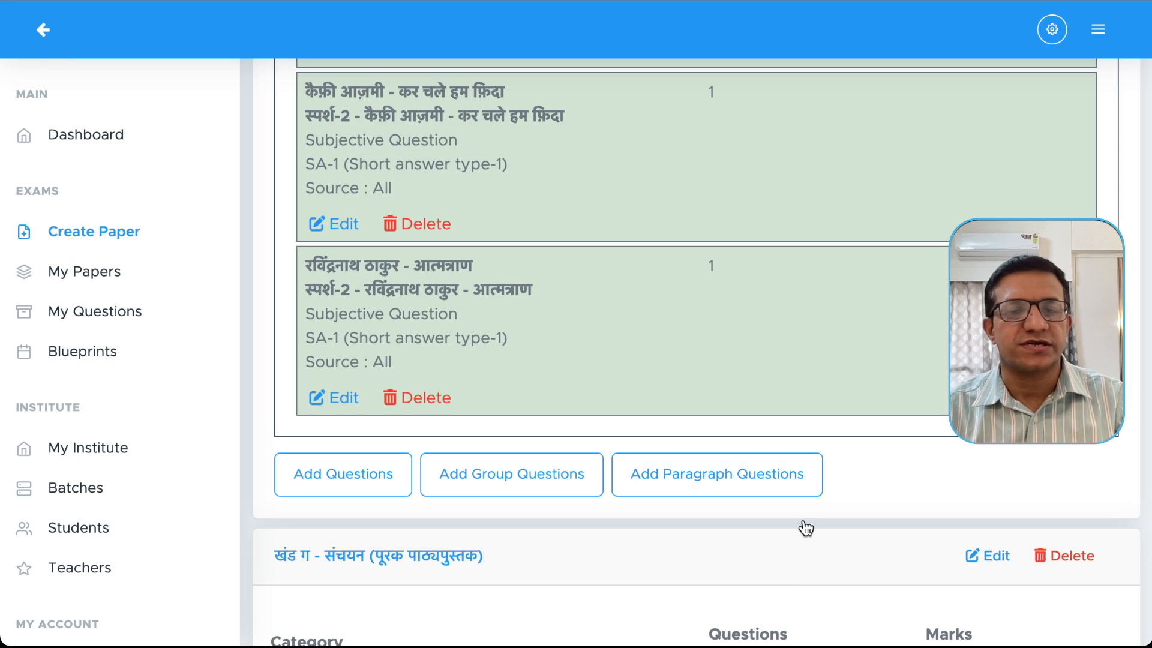
Compare the group question in खंड ग - संचयन (पूरक पाठ्यपुस्तक) with the संचयन भाग-2 rule in Hindi_B_Sec_2024-25.pdf.
{"action": "scroll", "coordinate": [856, 380], "scroll_direction": "down", "scroll_amount": 2}
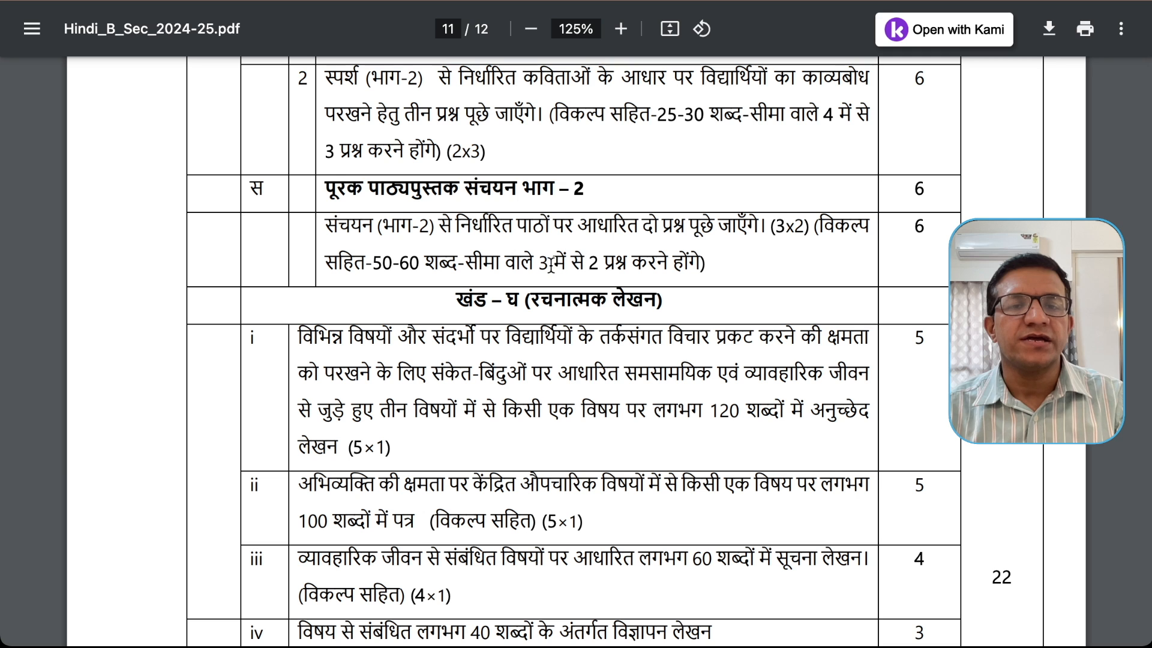
{"action": "left_click_drag", "start_coordinate": [588, 263], "coordinate": [639, 263]}
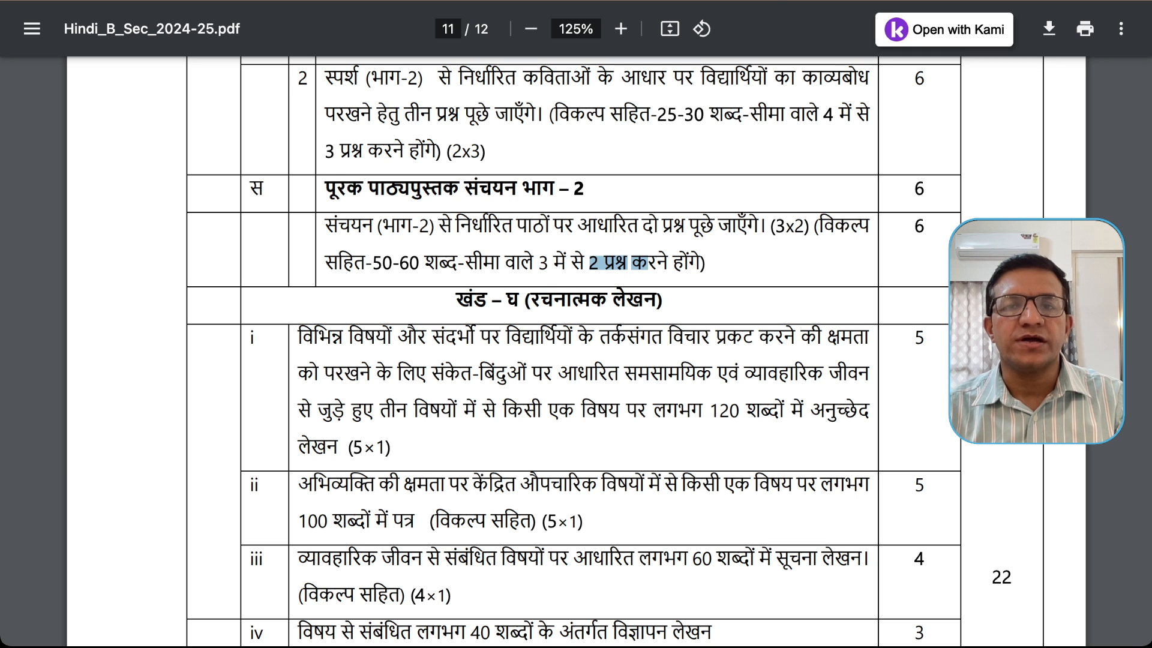
{"action": "key", "text": "alt+Tab"}
{"action": "scroll", "coordinate": [649, 273], "scroll_direction": "down", "scroll_amount": 6}
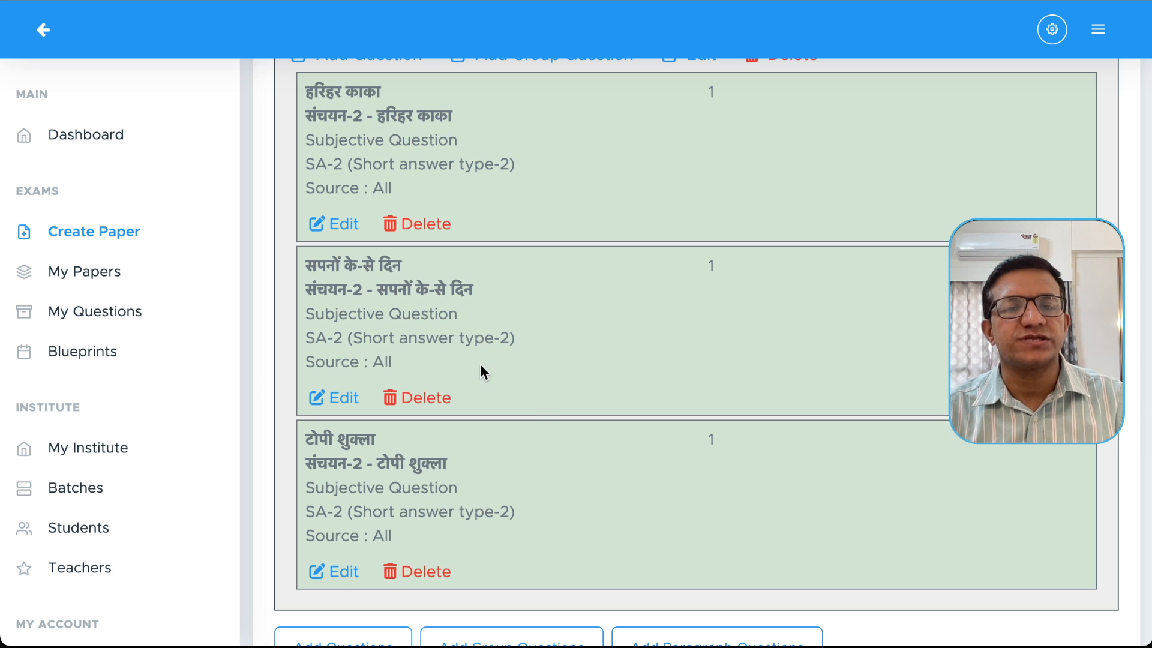
{"action": "scroll", "coordinate": [546, 424], "scroll_direction": "up", "scroll_amount": 2}
{"action": "left_click_drag", "start_coordinate": [457, 157], "coordinate": [623, 163]}
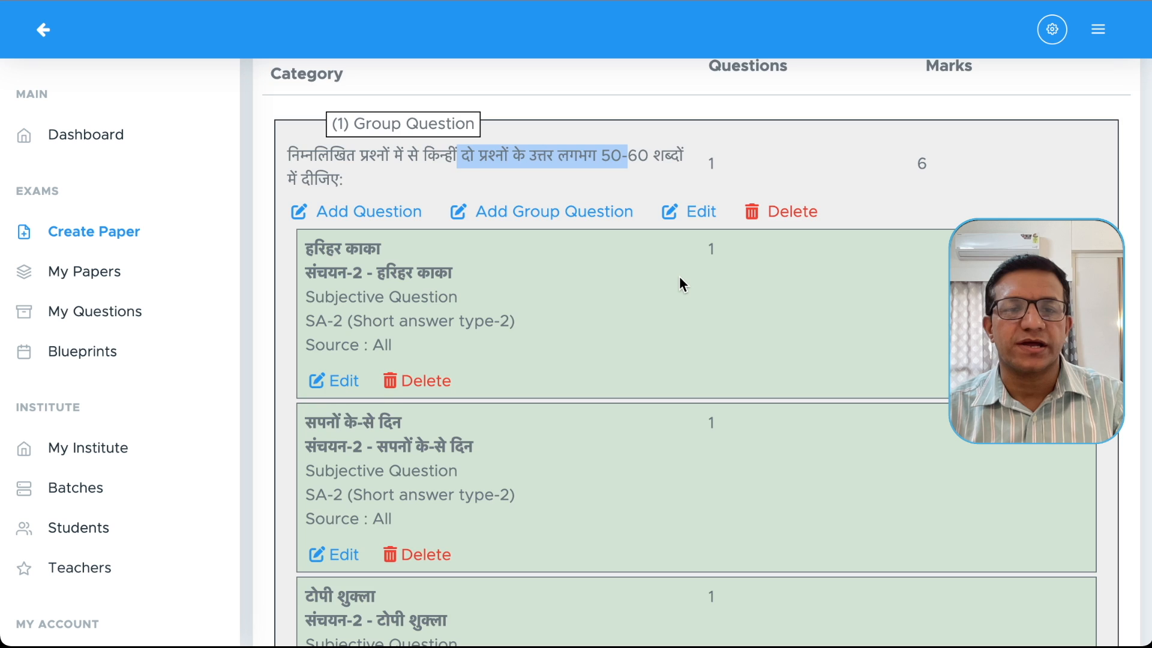
{"action": "scroll", "coordinate": [679, 282], "scroll_direction": "down", "scroll_amount": 4}
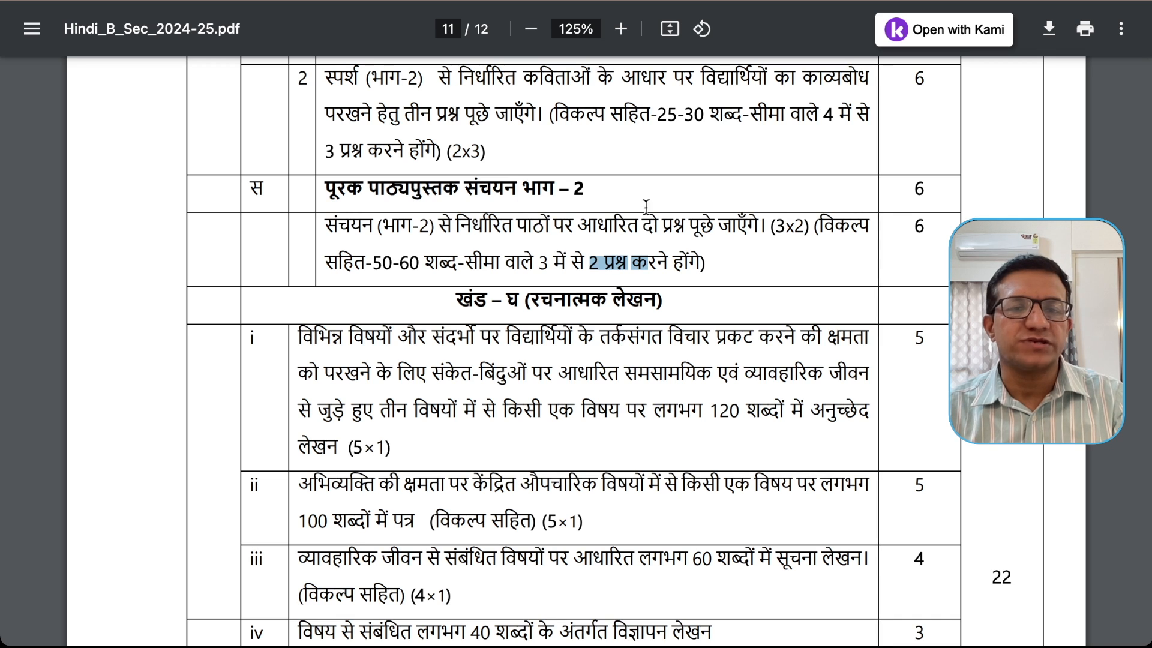
Read the खंड घ (रचनात्मक लेखन) rules in Hindi_B_Sec_2024-25.pdf and check the blueprint's अनुच्छेद लेखन and औपचारिक पत्र questions against them.
{"action": "scroll", "coordinate": [648, 255], "scroll_direction": "down", "scroll_amount": 3}
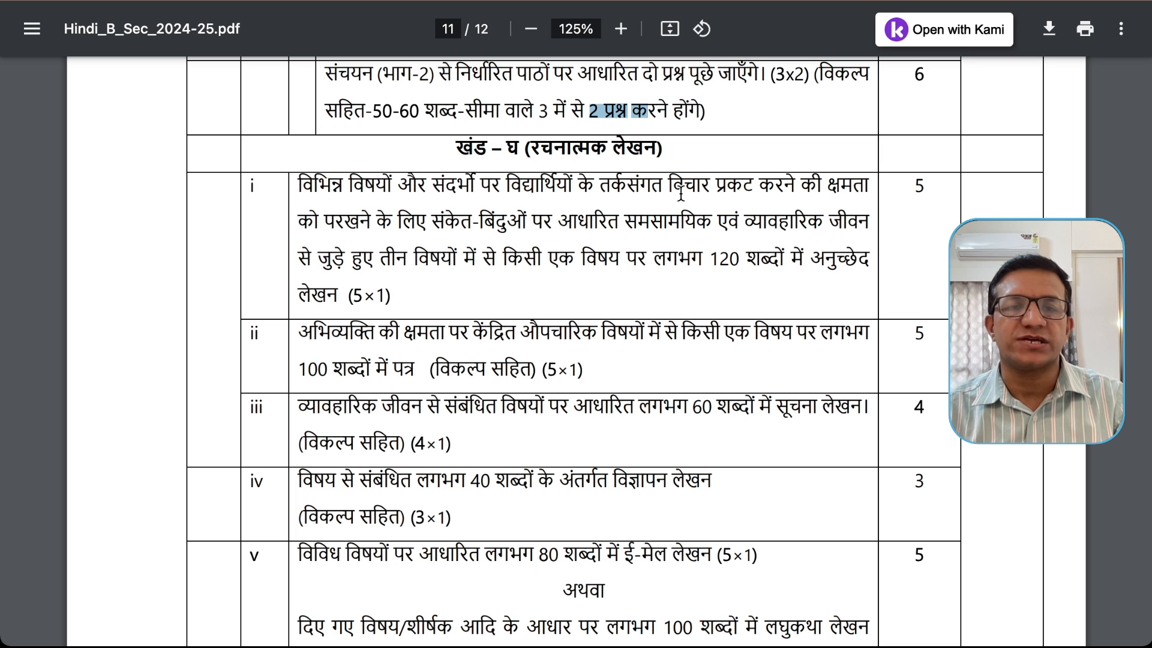
{"action": "scroll", "coordinate": [681, 207], "scroll_direction": "down", "scroll_amount": 2}
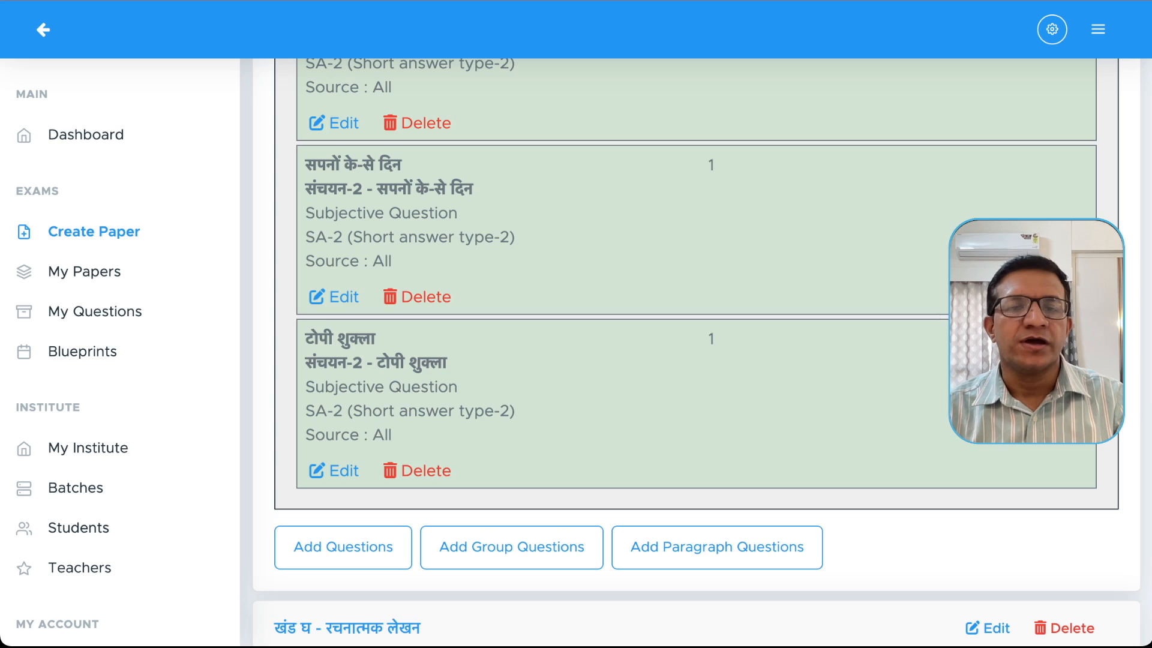
{"action": "scroll", "coordinate": [747, 272], "scroll_direction": "down", "scroll_amount": 9}
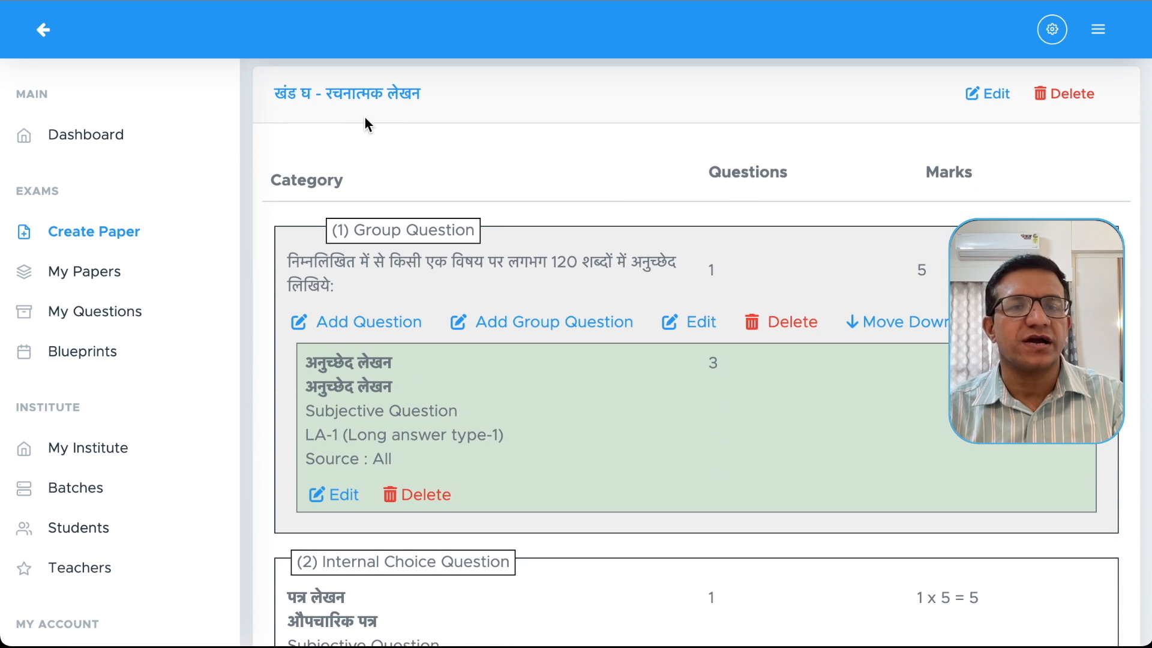
{"action": "scroll", "coordinate": [630, 180], "scroll_direction": "down", "scroll_amount": 3}
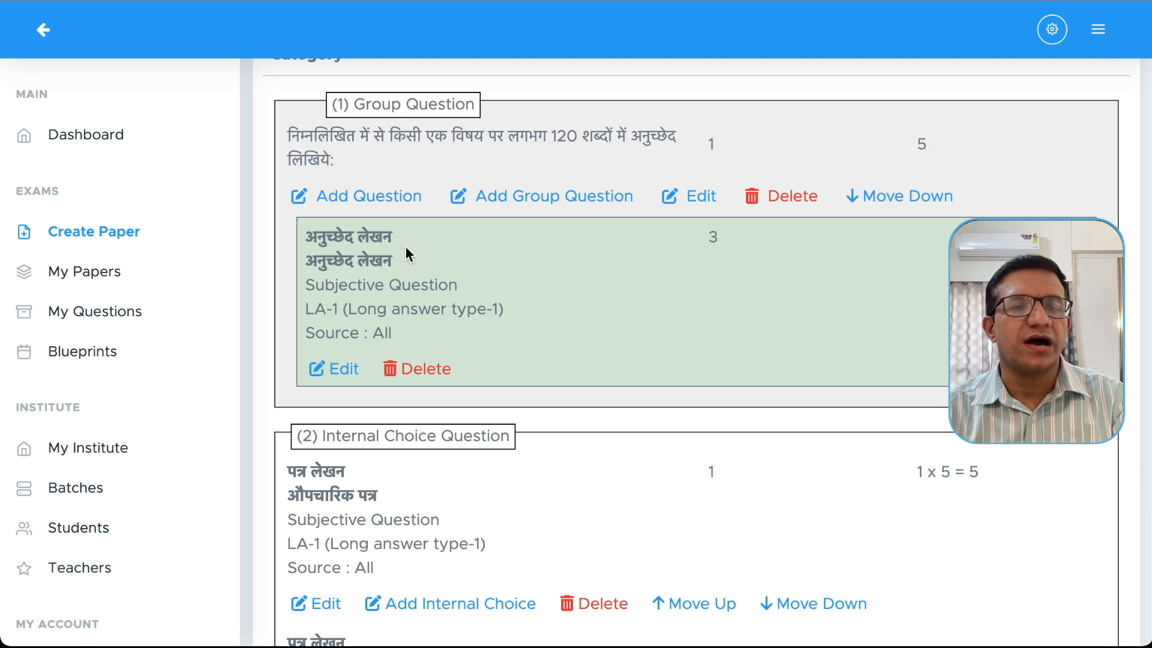
{"action": "scroll", "coordinate": [672, 196], "scroll_direction": "down", "scroll_amount": 8}
{"action": "scroll", "coordinate": [671, 196], "scroll_direction": "up", "scroll_amount": 2}
{"action": "scroll", "coordinate": [671, 197], "scroll_direction": "up", "scroll_amount": 1}
{"action": "left_click_drag", "start_coordinate": [334, 149], "coordinate": [362, 148]}
{"action": "left_click", "coordinate": [340, 304]}
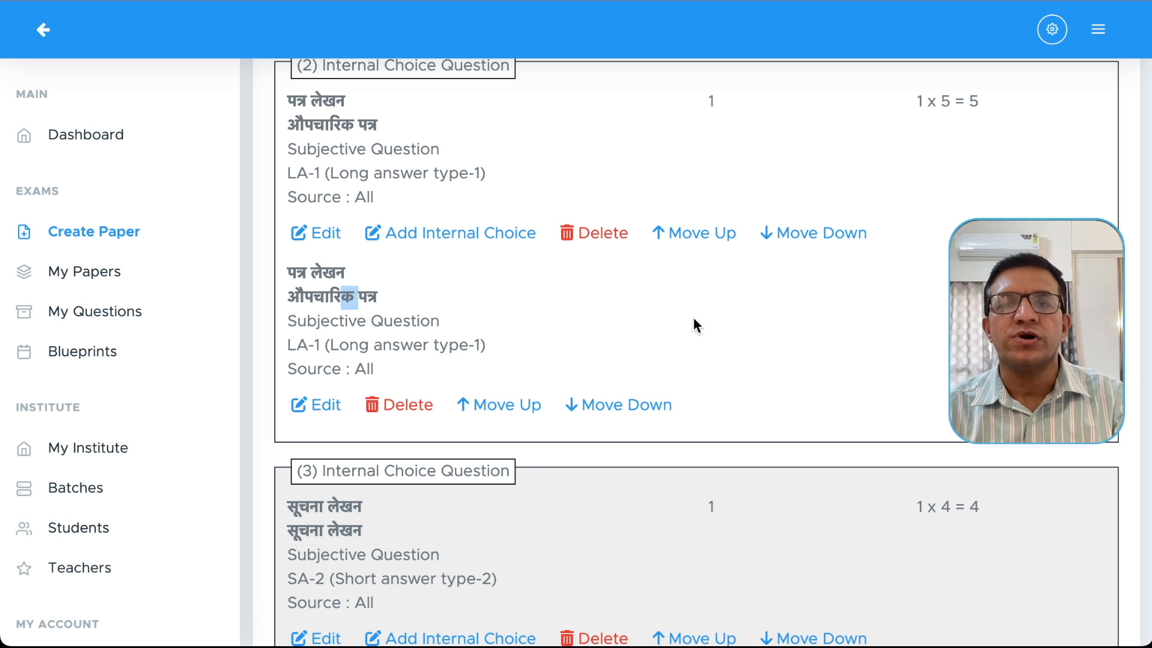
Check the खंड घ internal choice questions for सूचना लेखन, विज्ञापन लेखन and ई-मेल or लघु कथा लेखन.
{"action": "scroll", "coordinate": [769, 329], "scroll_direction": "down", "scroll_amount": 7}
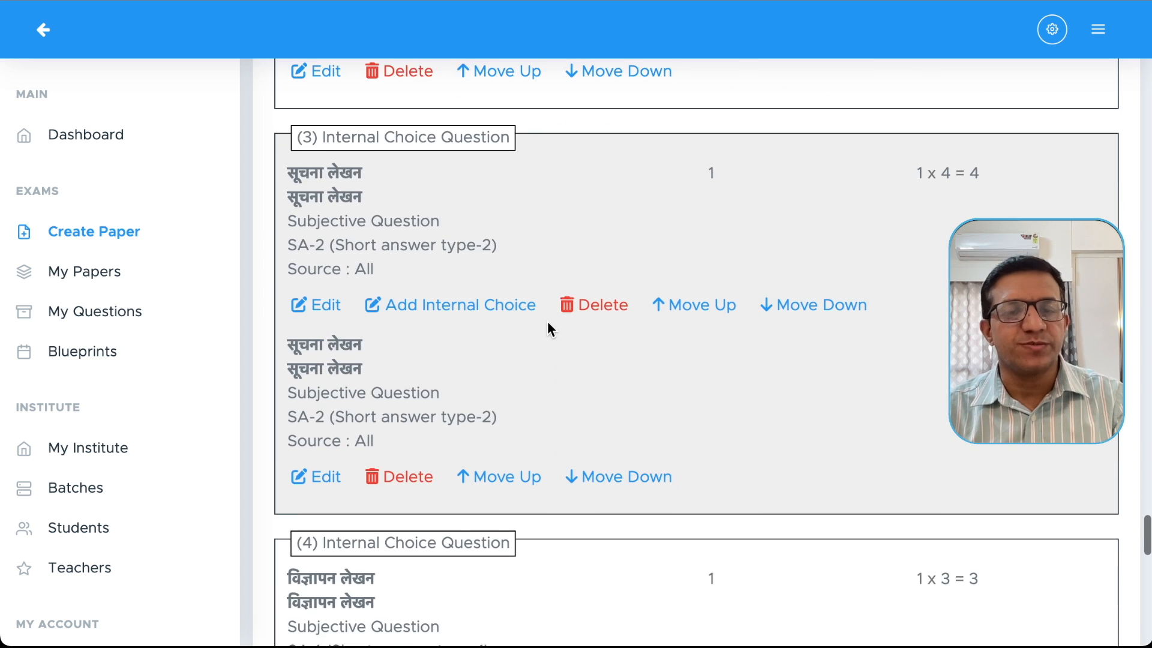
{"action": "scroll", "coordinate": [548, 324], "scroll_direction": "down", "scroll_amount": 3}
{"action": "scroll", "coordinate": [516, 418], "scroll_direction": "down", "scroll_amount": 8}
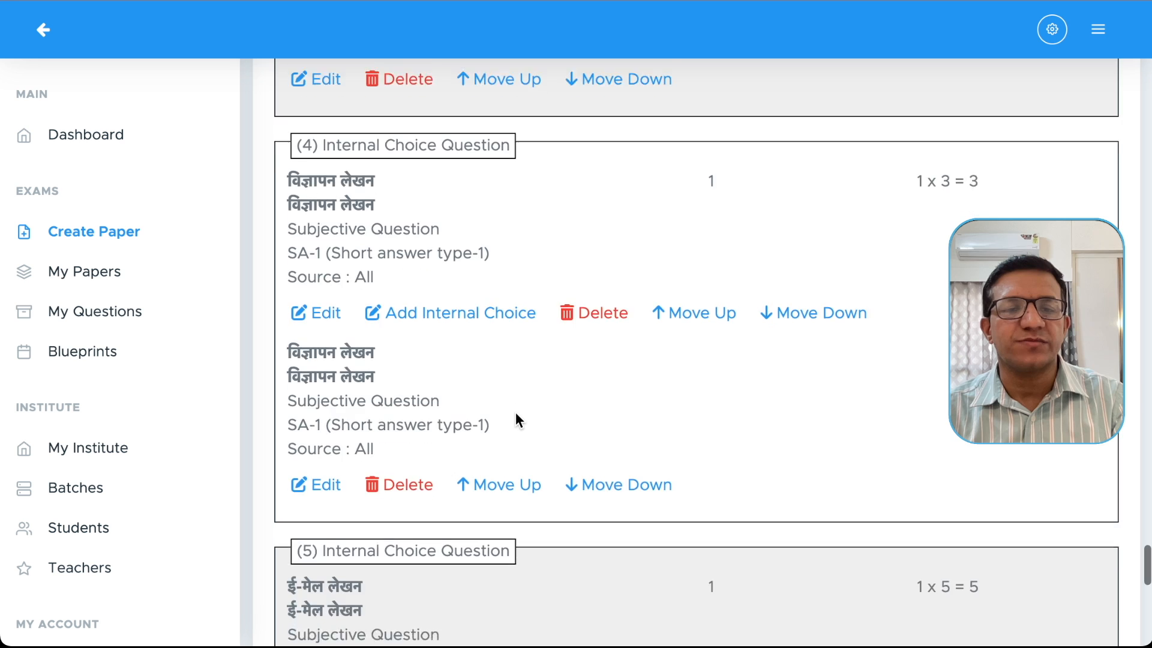
{"action": "scroll", "coordinate": [516, 414], "scroll_direction": "down", "scroll_amount": 1}
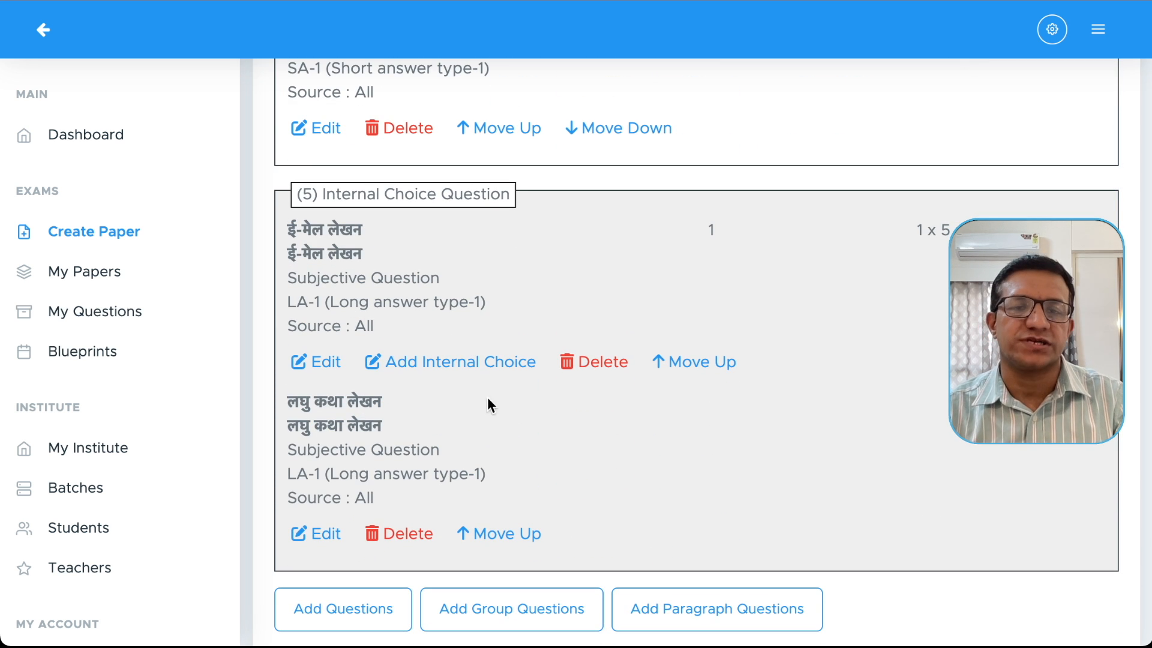
Switch to Hindi_B_Sec_2024-25.pdf and check the खंड घ marks and the कुल and आंतरिक मूल्यांकन rows.
{"action": "scroll", "coordinate": [770, 326], "scroll_direction": "up", "scroll_amount": 3}
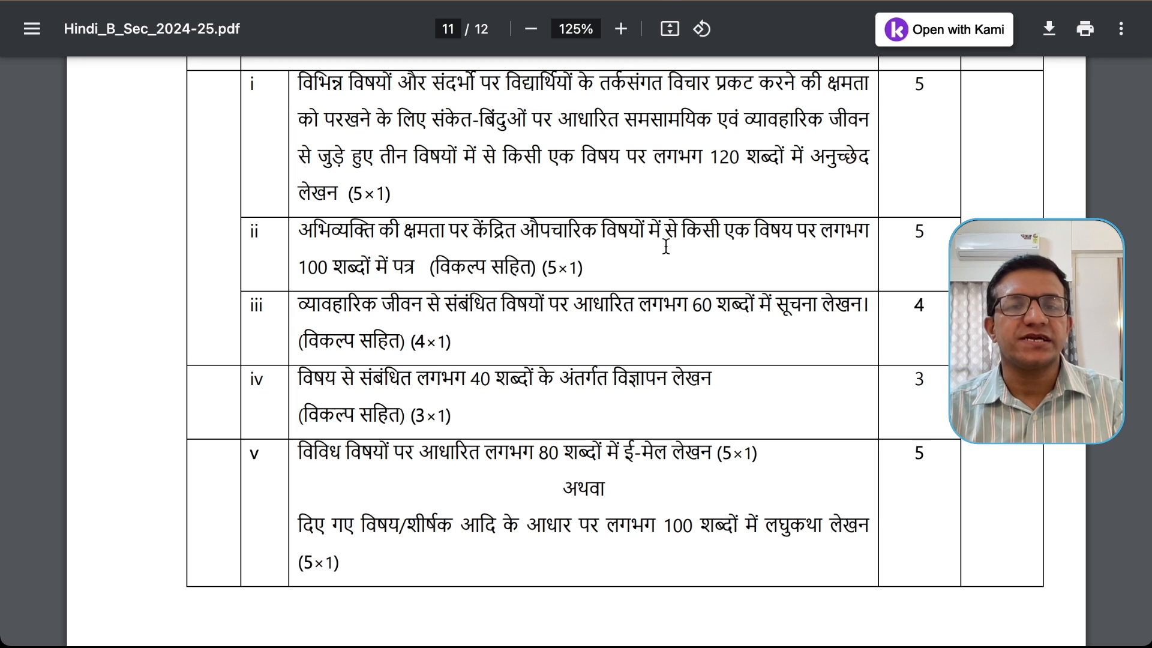
{"action": "scroll", "coordinate": [665, 246], "scroll_direction": "down", "scroll_amount": 10}
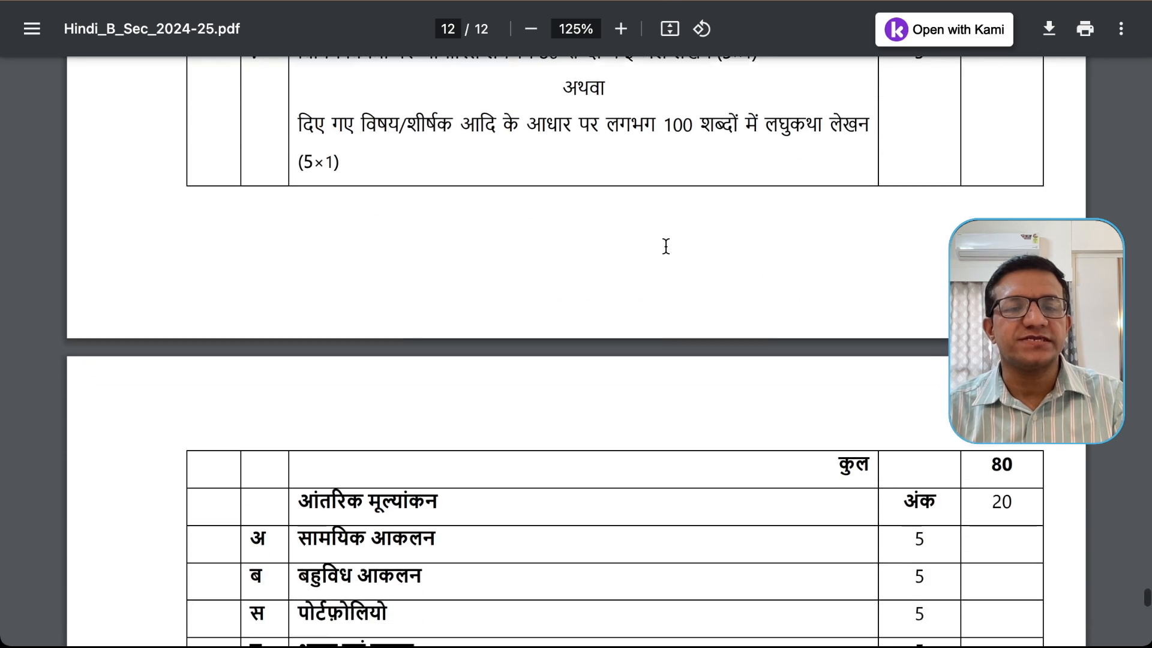
{"action": "scroll", "coordinate": [666, 246], "scroll_direction": "down", "scroll_amount": 1}
{"action": "scroll", "coordinate": [666, 246], "scroll_direction": "up", "scroll_amount": 1}
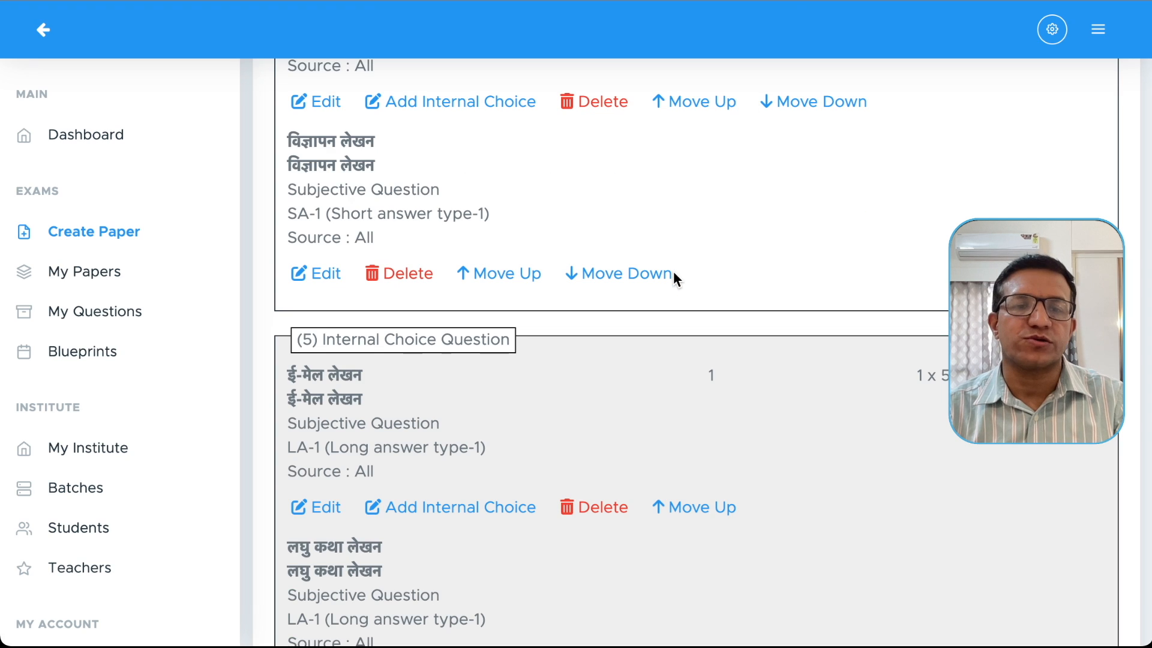
Return to the blueprint, save it, continue to Step 3, and refresh the generation page to load the paper preview.
{"action": "scroll", "coordinate": [673, 271], "scroll_direction": "down", "scroll_amount": 4}
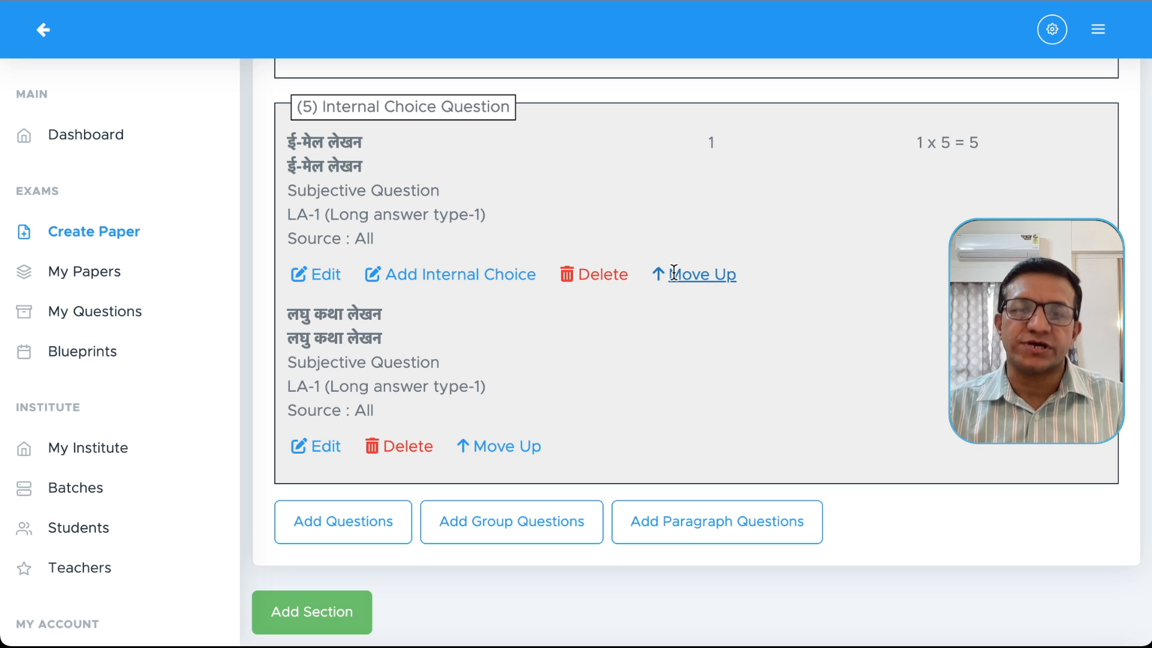
{"action": "scroll", "coordinate": [819, 312], "scroll_direction": "down", "scroll_amount": 5}
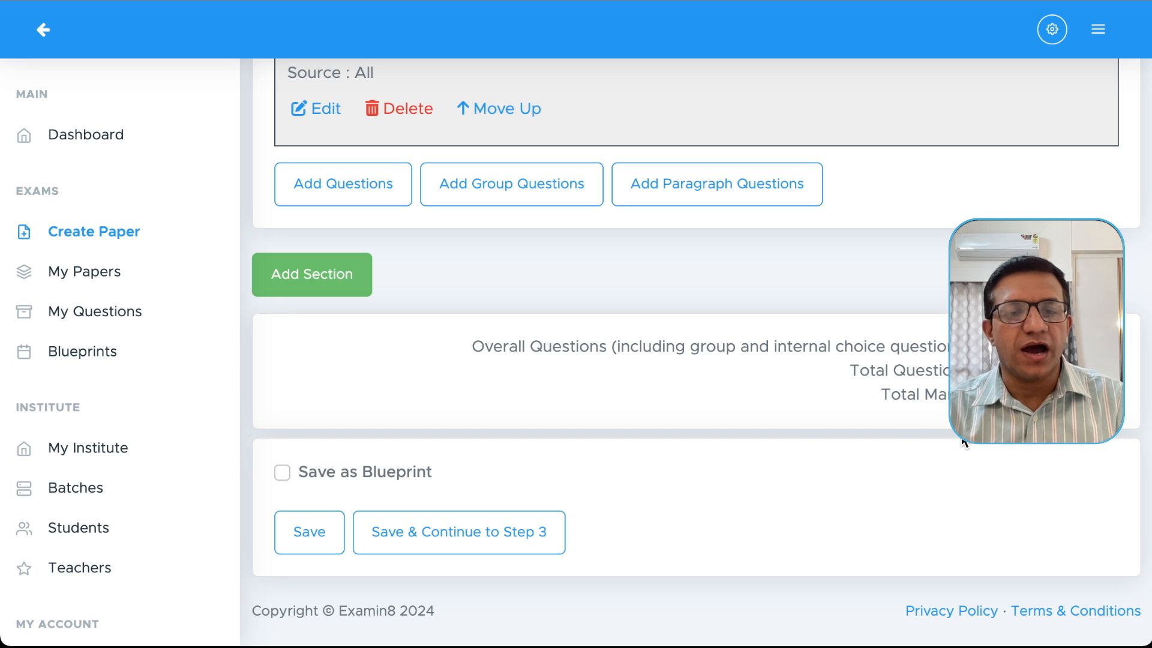
{"action": "left_click", "coordinate": [517, 531]}
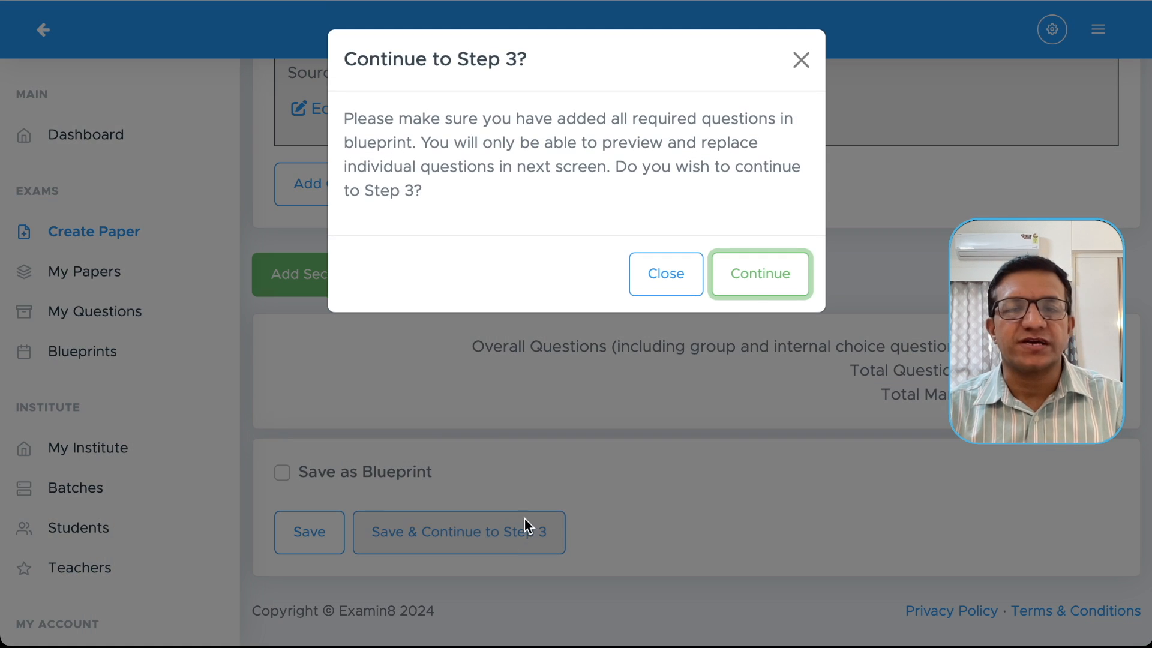
{"action": "left_click", "coordinate": [747, 295]}
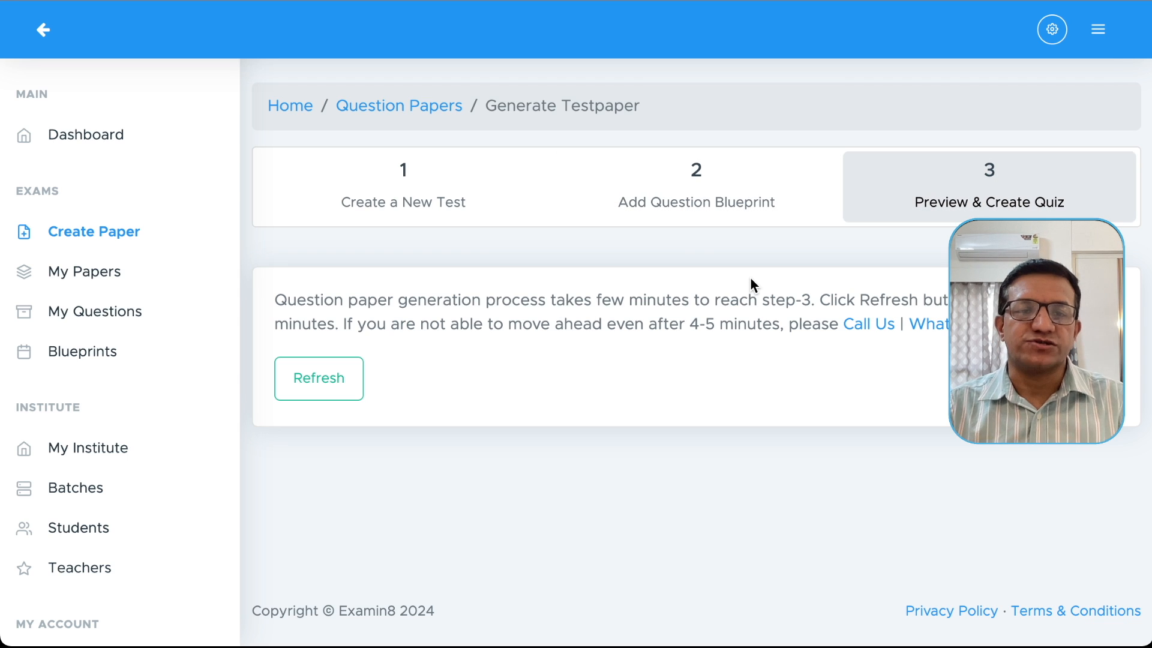
{"action": "left_click", "coordinate": [319, 378]}
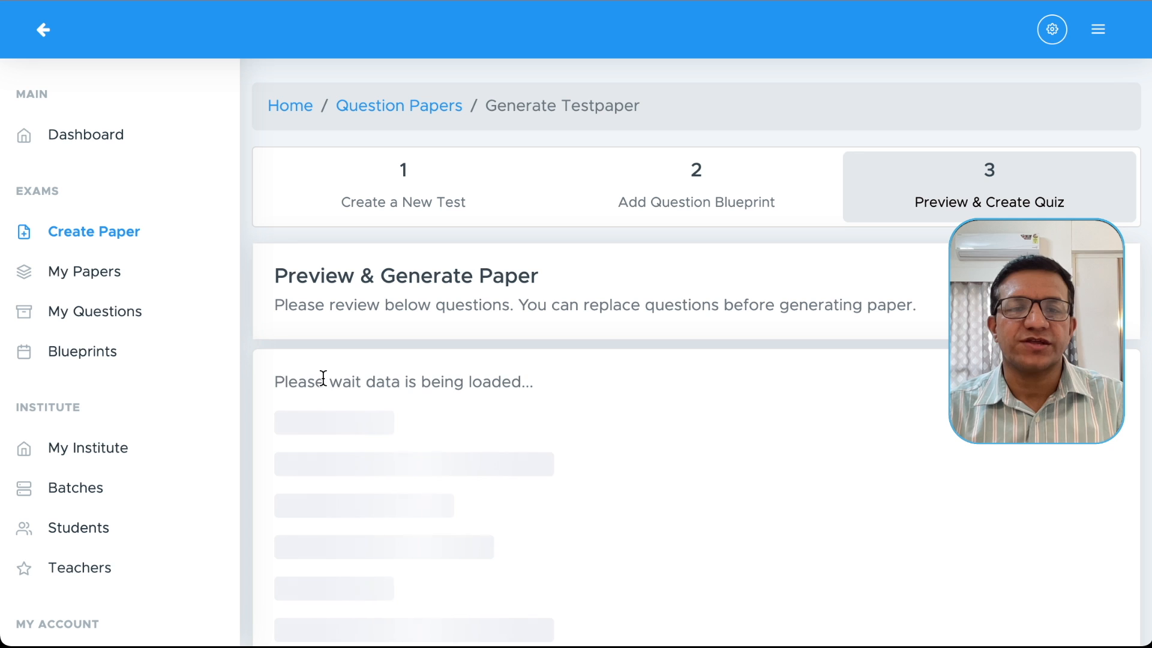
Review both unseen passages and their questions under खंड क - अपठित बोध in the paper preview.
{"action": "scroll", "coordinate": [790, 291], "scroll_direction": "down", "scroll_amount": 4}
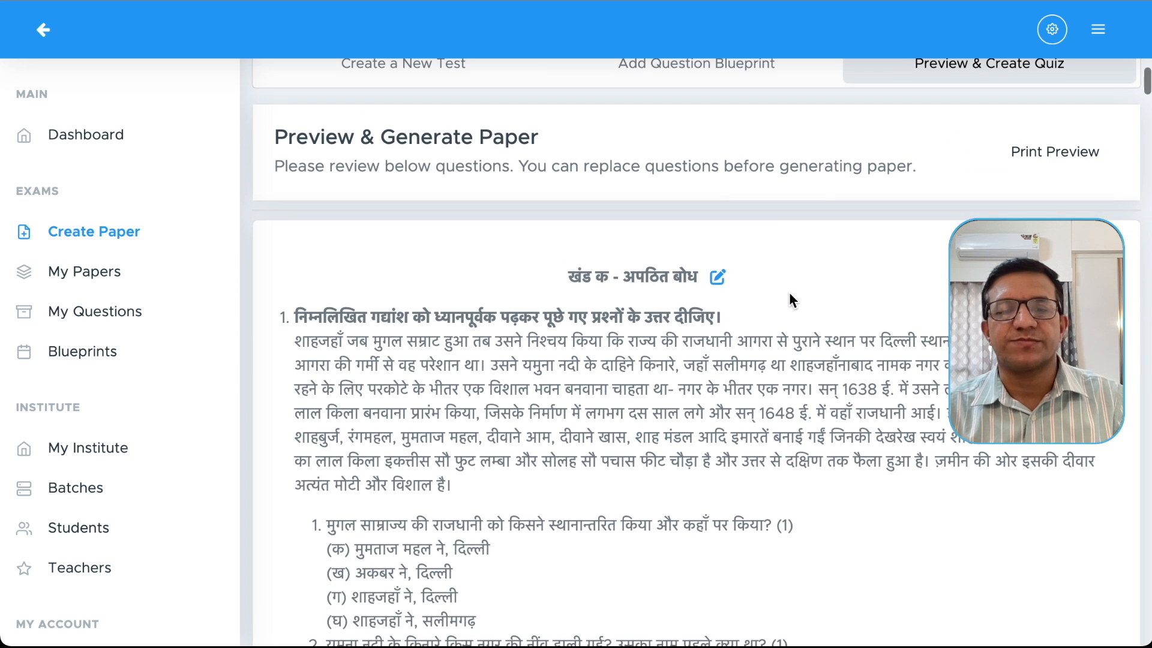
{"action": "scroll", "coordinate": [790, 292], "scroll_direction": "down", "scroll_amount": 1}
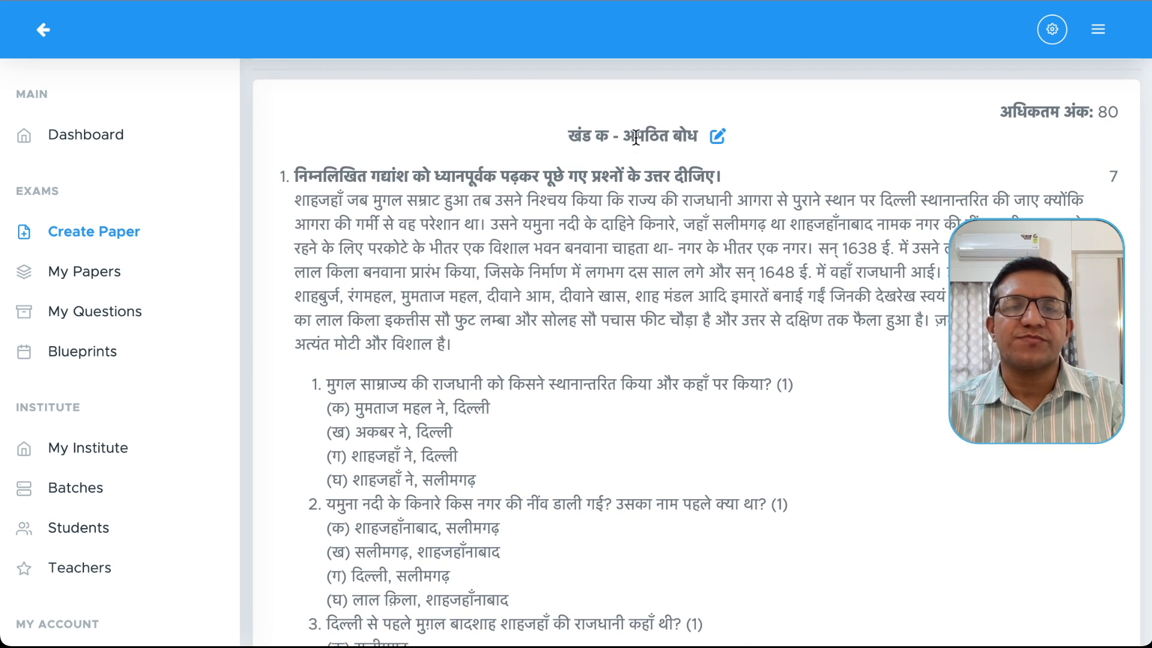
{"action": "left_click_drag", "start_coordinate": [577, 259], "coordinate": [711, 282]}
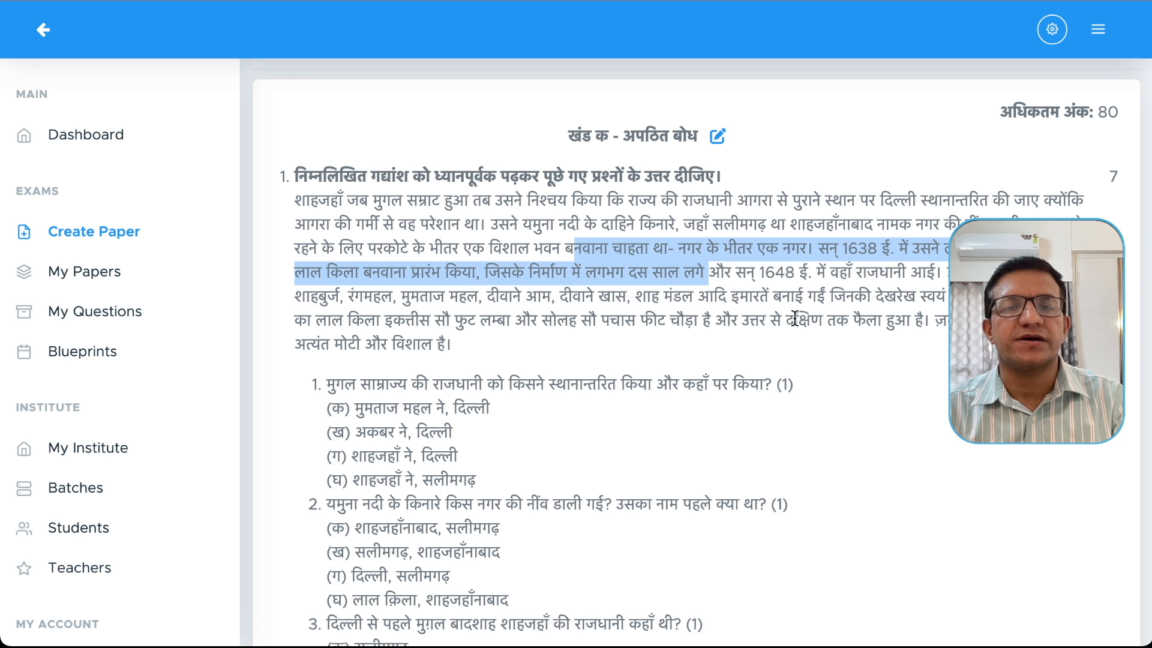
{"action": "scroll", "coordinate": [794, 318], "scroll_direction": "down", "scroll_amount": 1}
{"action": "left_click", "coordinate": [831, 266]}
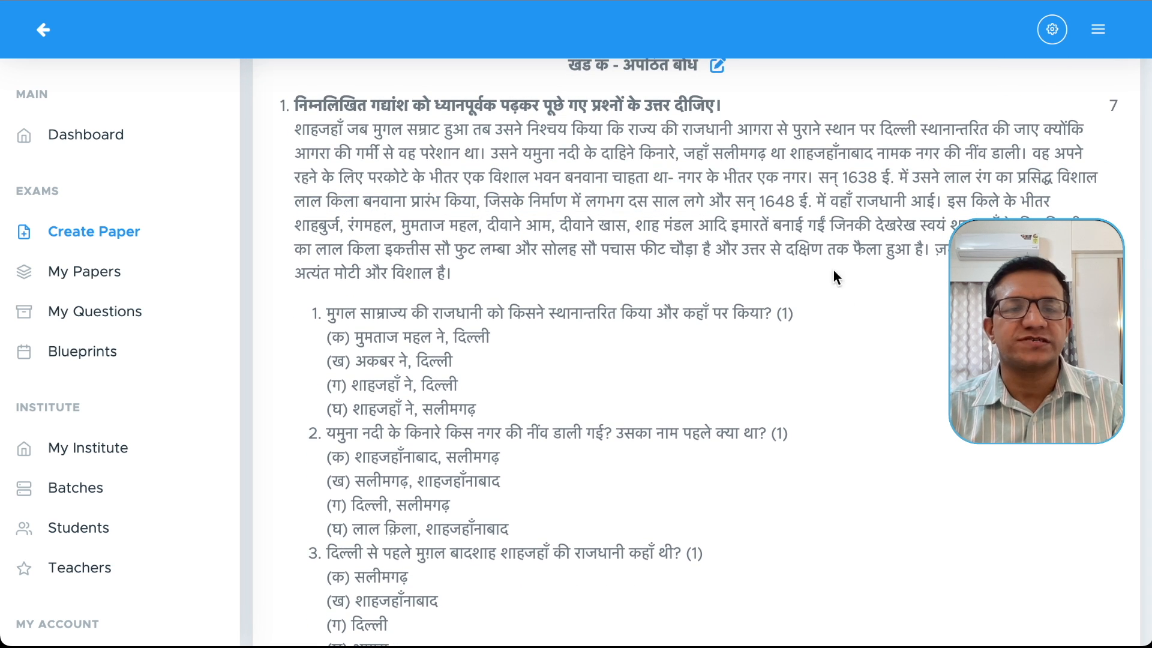
{"action": "scroll", "coordinate": [840, 288], "scroll_direction": "down", "scroll_amount": 2}
{"action": "scroll", "coordinate": [660, 300], "scroll_direction": "down", "scroll_amount": 1}
{"action": "scroll", "coordinate": [671, 336], "scroll_direction": "down", "scroll_amount": 3}
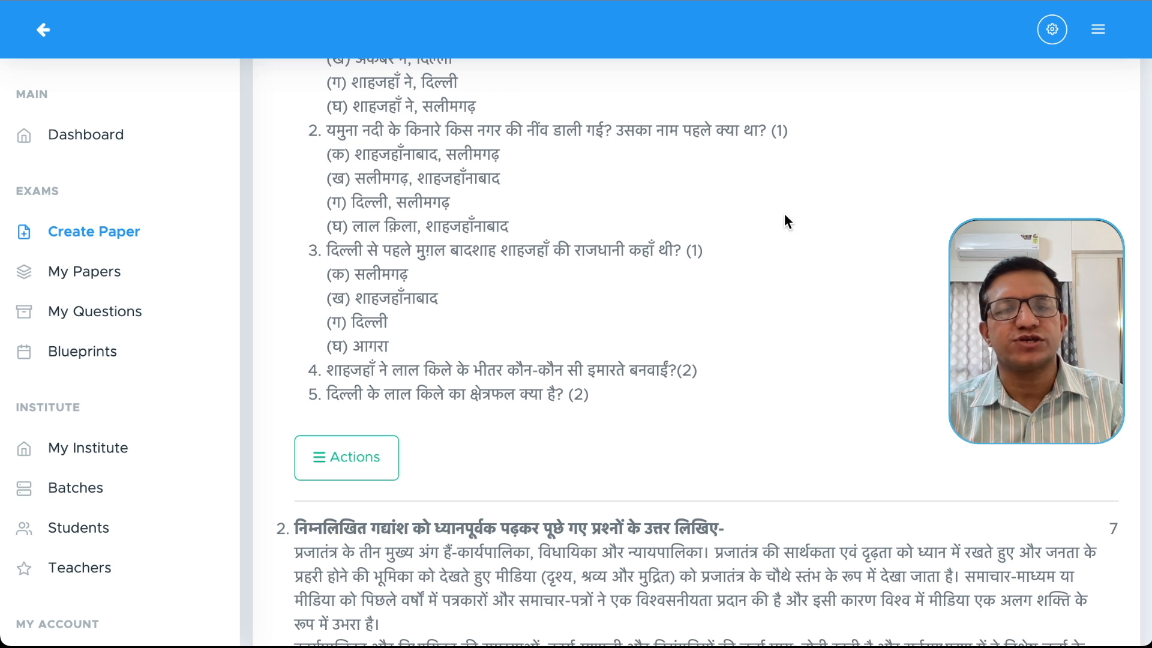
{"action": "scroll", "coordinate": [786, 240], "scroll_direction": "down", "scroll_amount": 1}
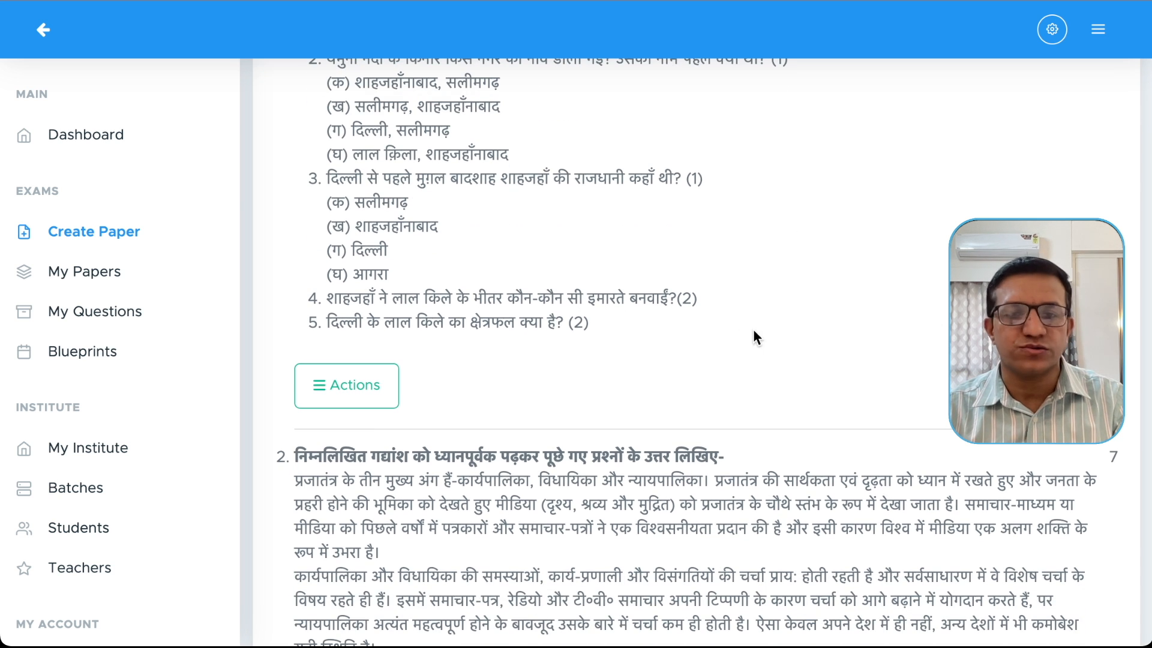
{"action": "scroll", "coordinate": [817, 350], "scroll_direction": "down", "scroll_amount": 12}
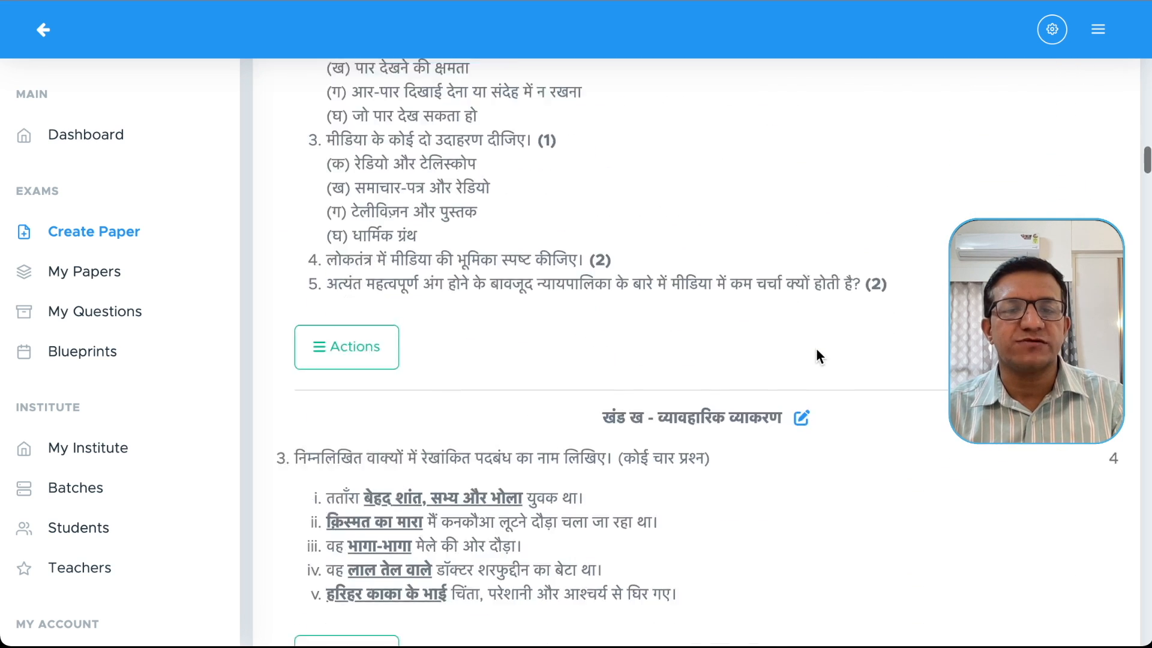
Review questions 3 to 6 in खंड ख - व्यावहारिक व्याकरण and the question 7 passage in खंड ग - गद्य खंड.
{"action": "scroll", "coordinate": [762, 286], "scroll_direction": "down", "scroll_amount": 1}
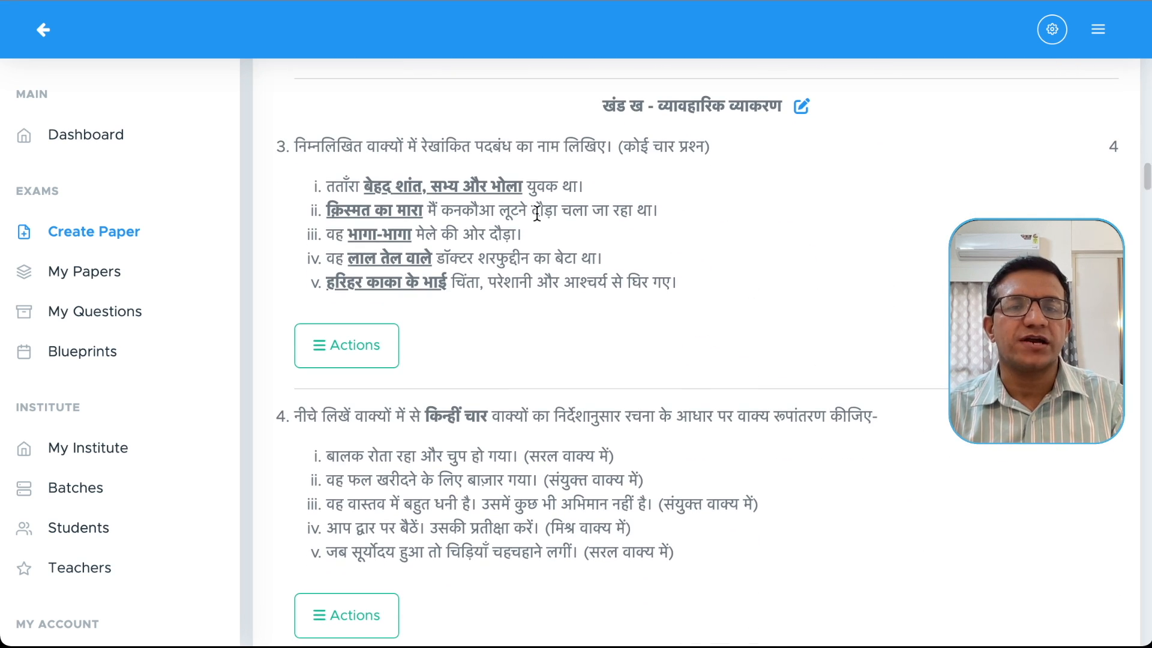
{"action": "left_click_drag", "start_coordinate": [450, 136], "coordinate": [293, 146]}
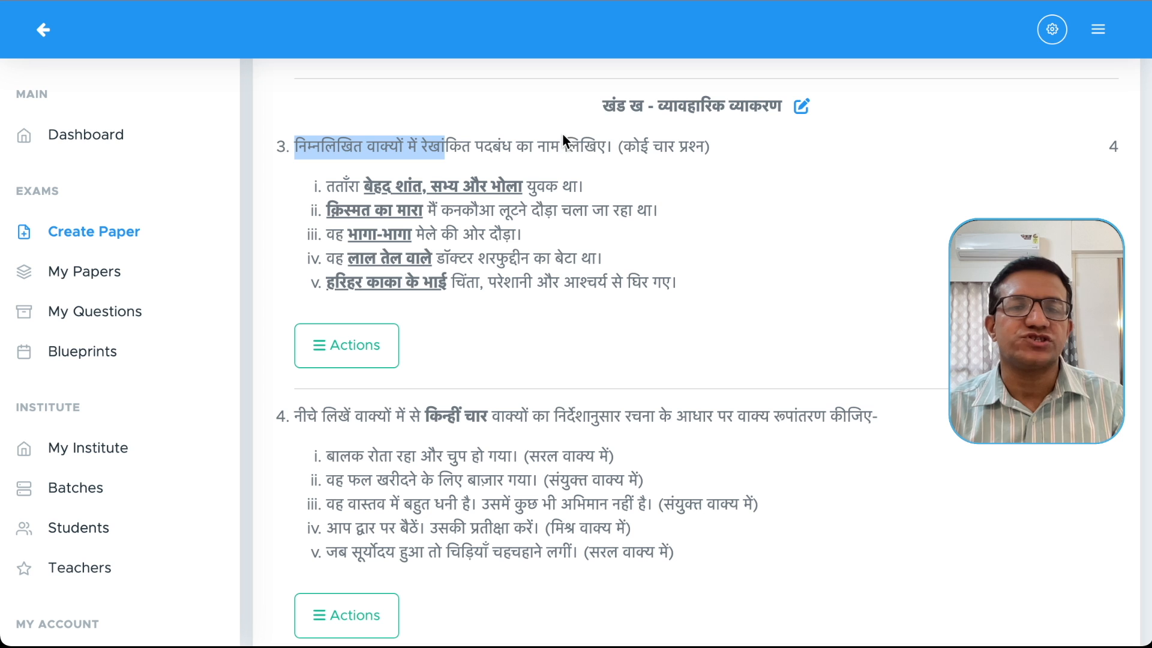
{"action": "left_click", "coordinate": [617, 150]}
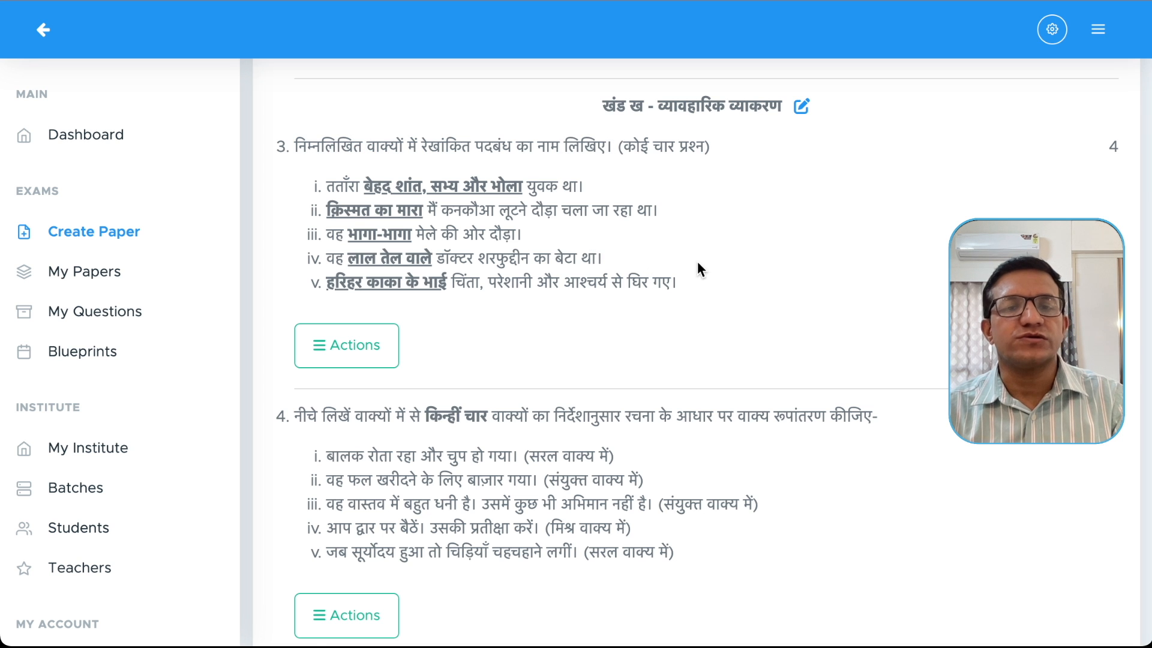
{"action": "scroll", "coordinate": [697, 261], "scroll_direction": "down", "scroll_amount": 2}
{"action": "scroll", "coordinate": [802, 322], "scroll_direction": "down", "scroll_amount": 3}
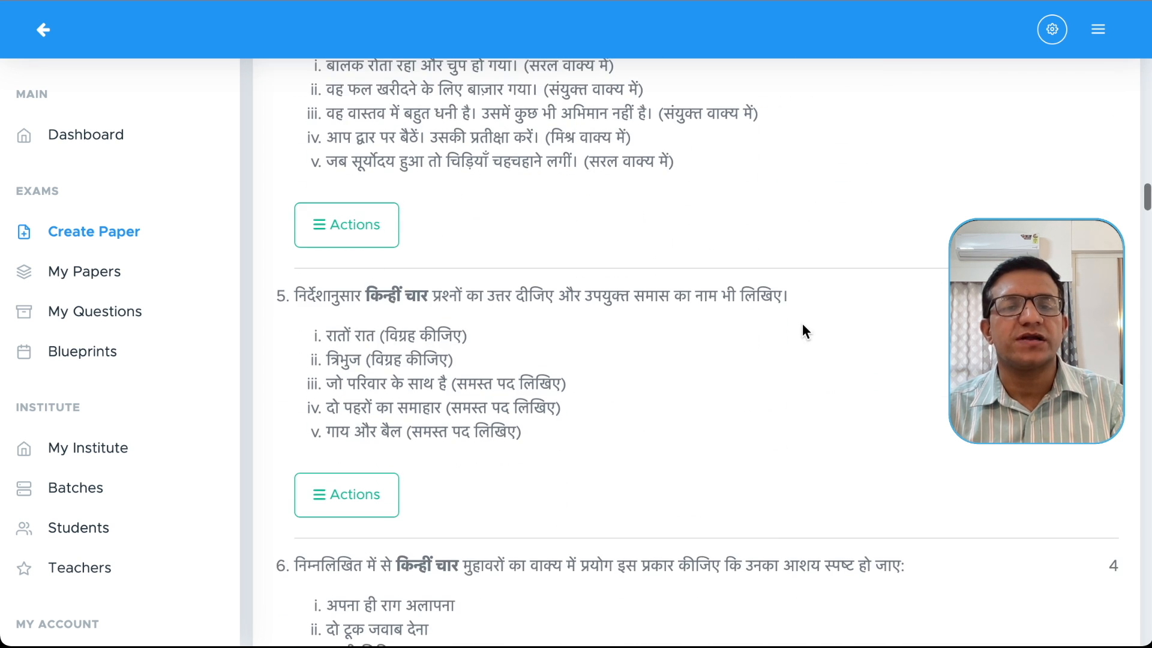
{"action": "scroll", "coordinate": [748, 373], "scroll_direction": "down", "scroll_amount": 4}
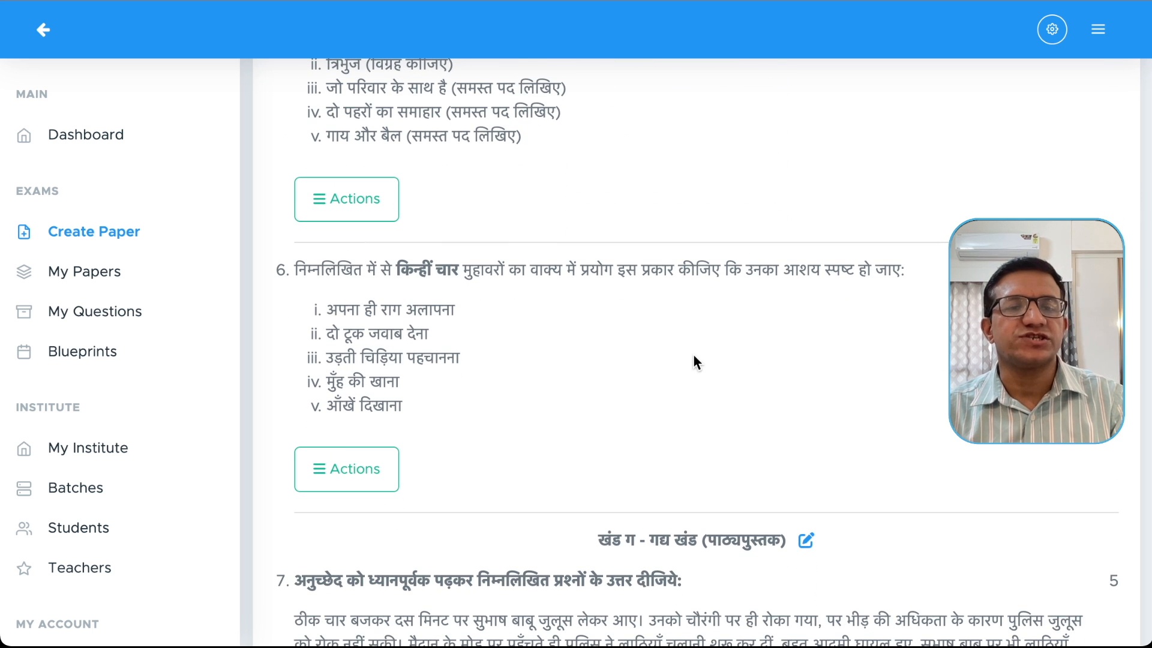
{"action": "scroll", "coordinate": [870, 354], "scroll_direction": "down", "scroll_amount": 3}
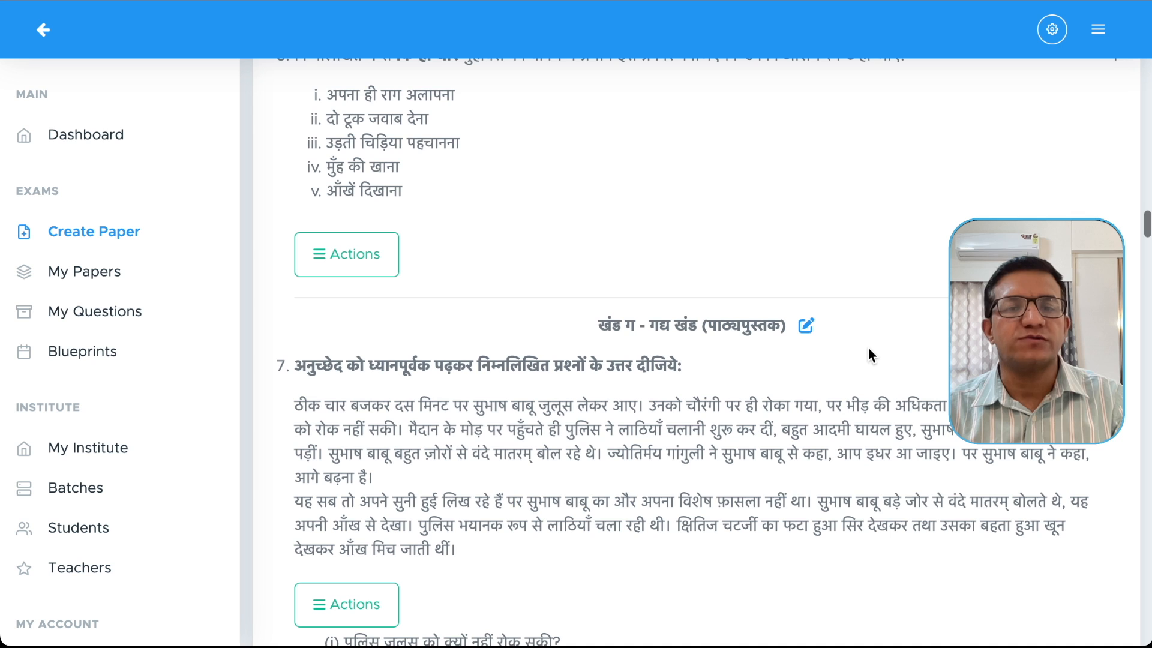
{"action": "scroll", "coordinate": [869, 349], "scroll_direction": "down", "scroll_amount": 3}
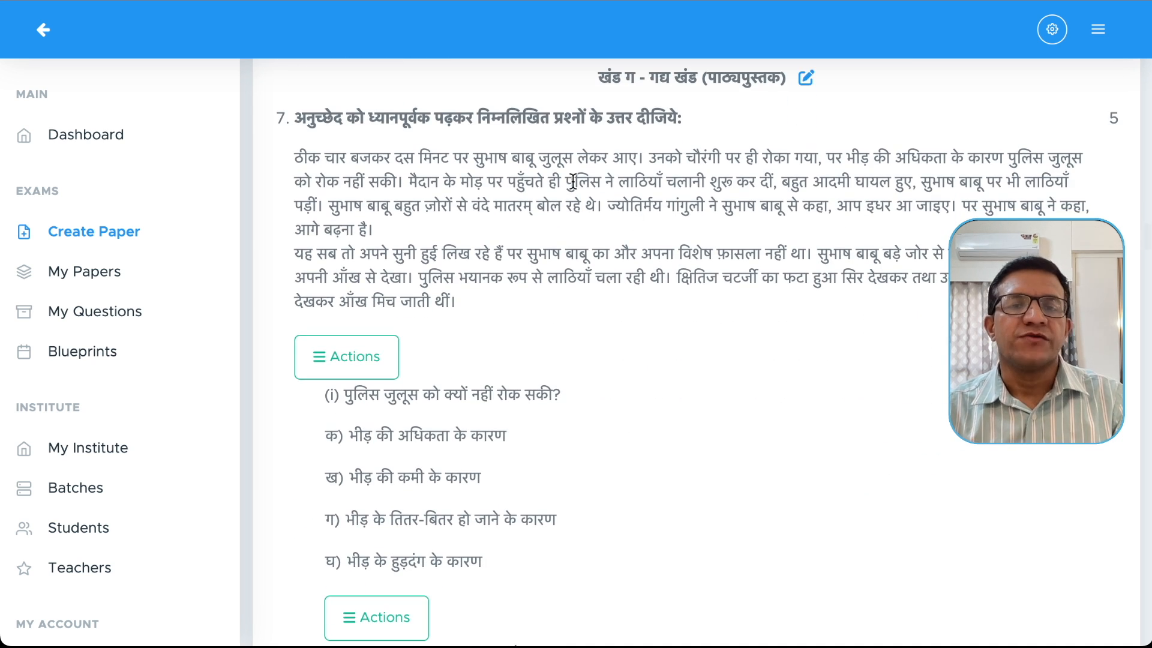
Review the paper preview from the question 7 passage down to the poem questions before खंड ग - संचयन.
{"action": "left_click_drag", "start_coordinate": [573, 181], "coordinate": [650, 228]}
{"action": "scroll", "coordinate": [744, 276], "scroll_direction": "down", "scroll_amount": 3}
{"action": "scroll", "coordinate": [750, 283], "scroll_direction": "down", "scroll_amount": 20}
{"action": "scroll", "coordinate": [748, 285], "scroll_direction": "down", "scroll_amount": 20}
{"action": "scroll", "coordinate": [749, 287], "scroll_direction": "down", "scroll_amount": 20}
{"action": "scroll", "coordinate": [747, 285], "scroll_direction": "up", "scroll_amount": 20}
{"action": "scroll", "coordinate": [747, 284], "scroll_direction": "down", "scroll_amount": 2}
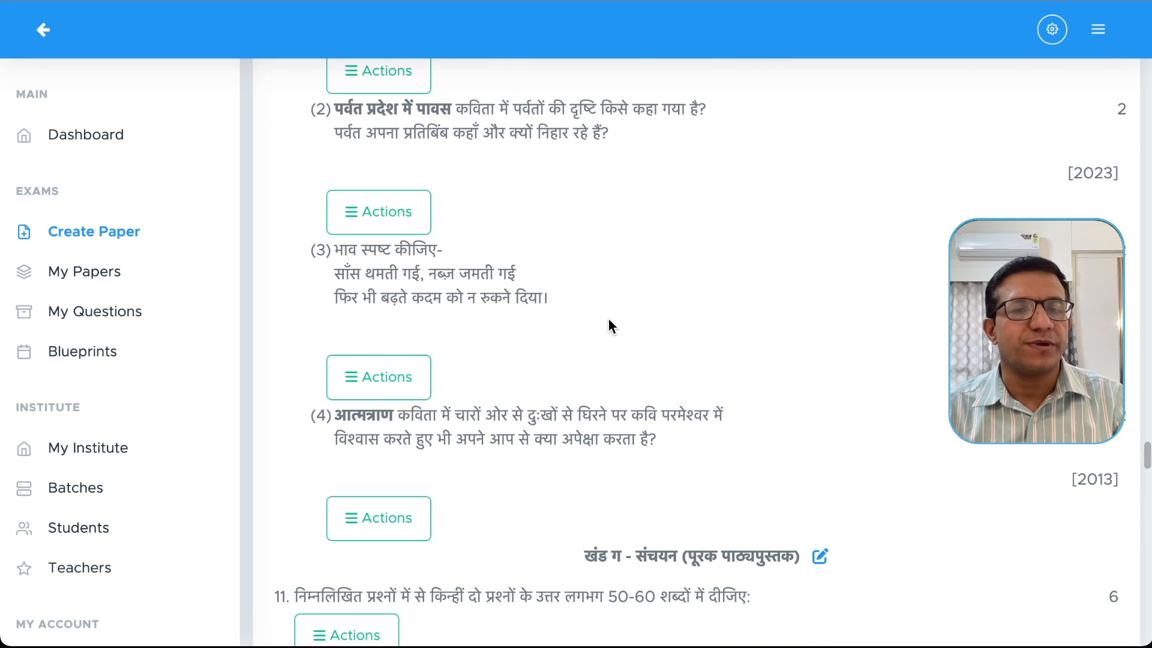
Replace the भाव स्पष्ट कीजिए question on साँस थमती गई with the 2022 question beginning बाँध लो अपने सर से कफ़न साथियो.
{"action": "left_click", "coordinate": [380, 379]}
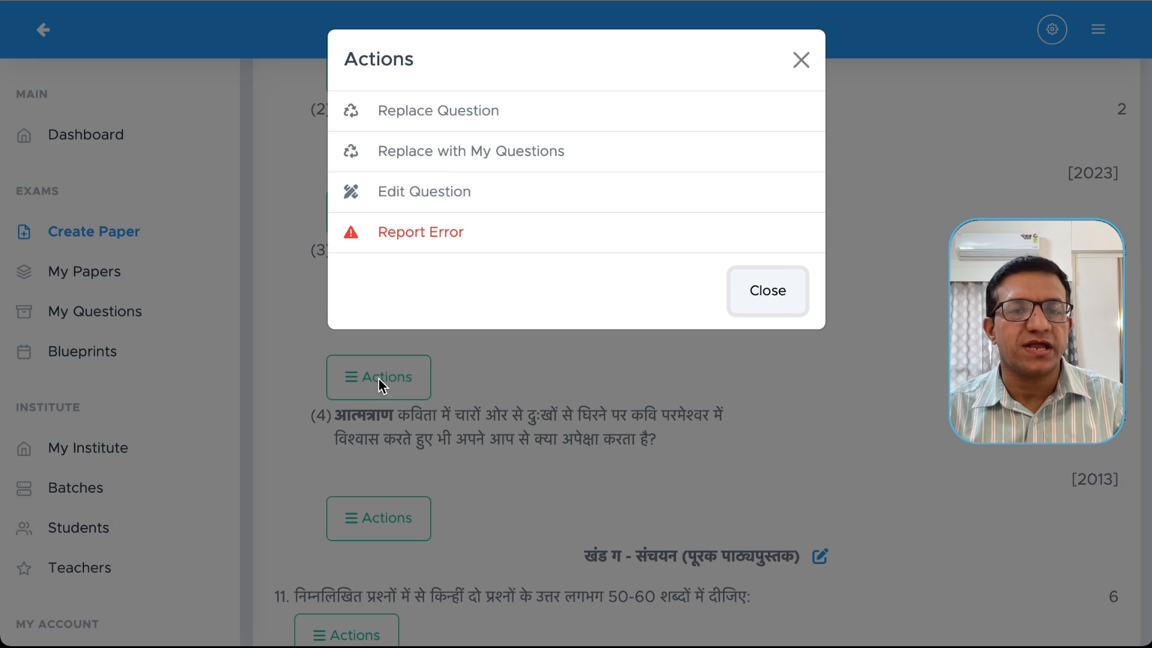
{"action": "left_click", "coordinate": [430, 111]}
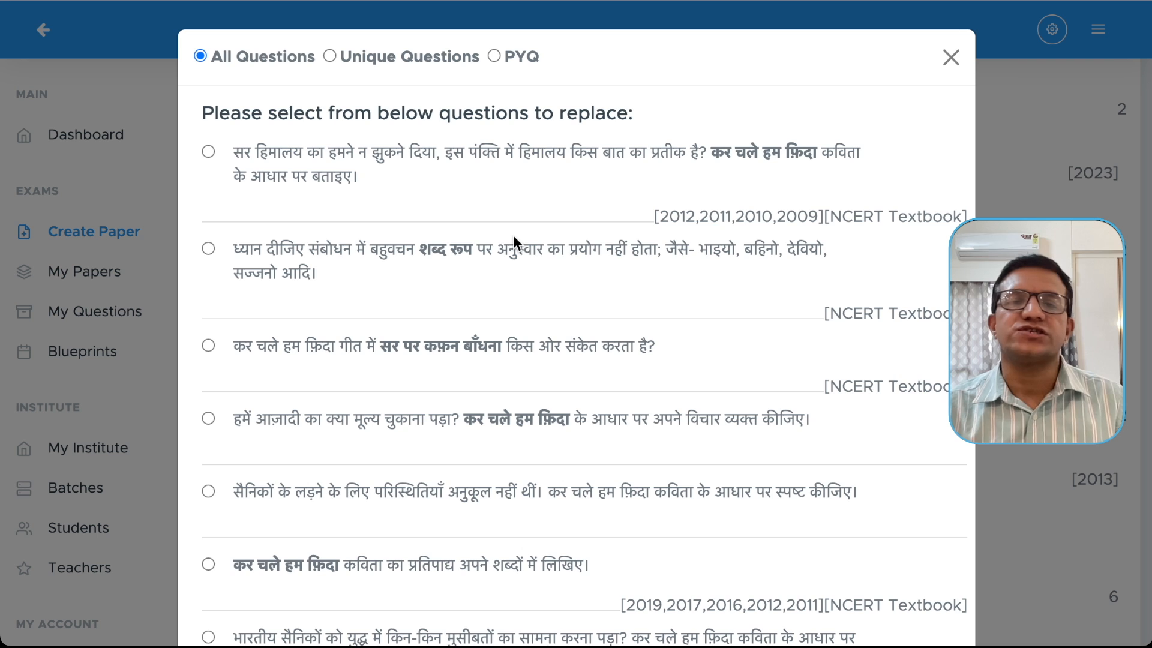
{"action": "scroll", "coordinate": [597, 243], "scroll_direction": "down", "scroll_amount": 8}
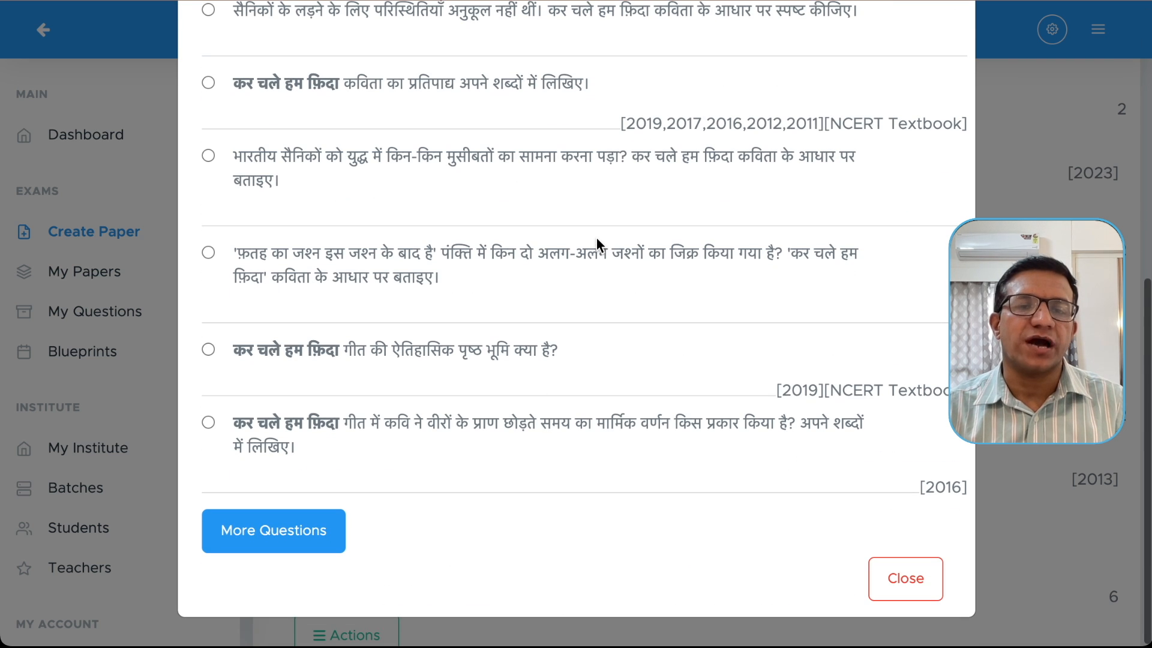
{"action": "left_click", "coordinate": [296, 543]}
{"action": "scroll", "coordinate": [469, 397], "scroll_direction": "down", "scroll_amount": 10}
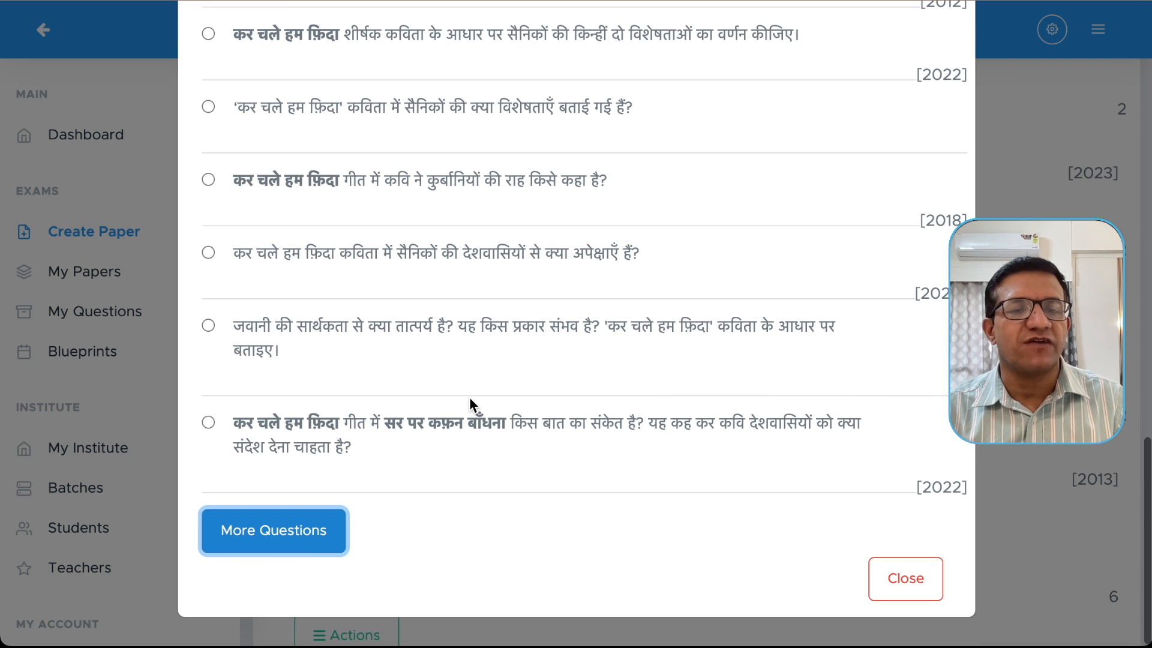
{"action": "left_click", "coordinate": [278, 548]}
{"action": "scroll", "coordinate": [420, 587], "scroll_direction": "up", "scroll_amount": 1}
{"action": "scroll", "coordinate": [420, 587], "scroll_direction": "up", "scroll_amount": 18}
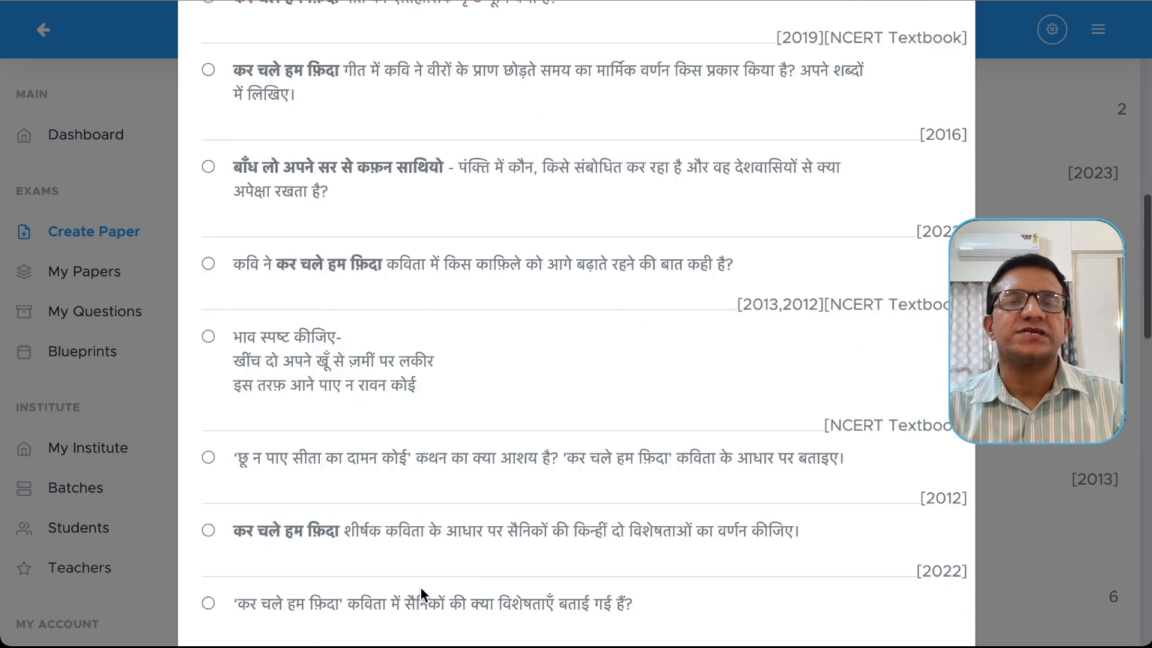
{"action": "scroll", "coordinate": [420, 587], "scroll_direction": "down", "scroll_amount": 6}
{"action": "scroll", "coordinate": [420, 587], "scroll_direction": "down", "scroll_amount": 1}
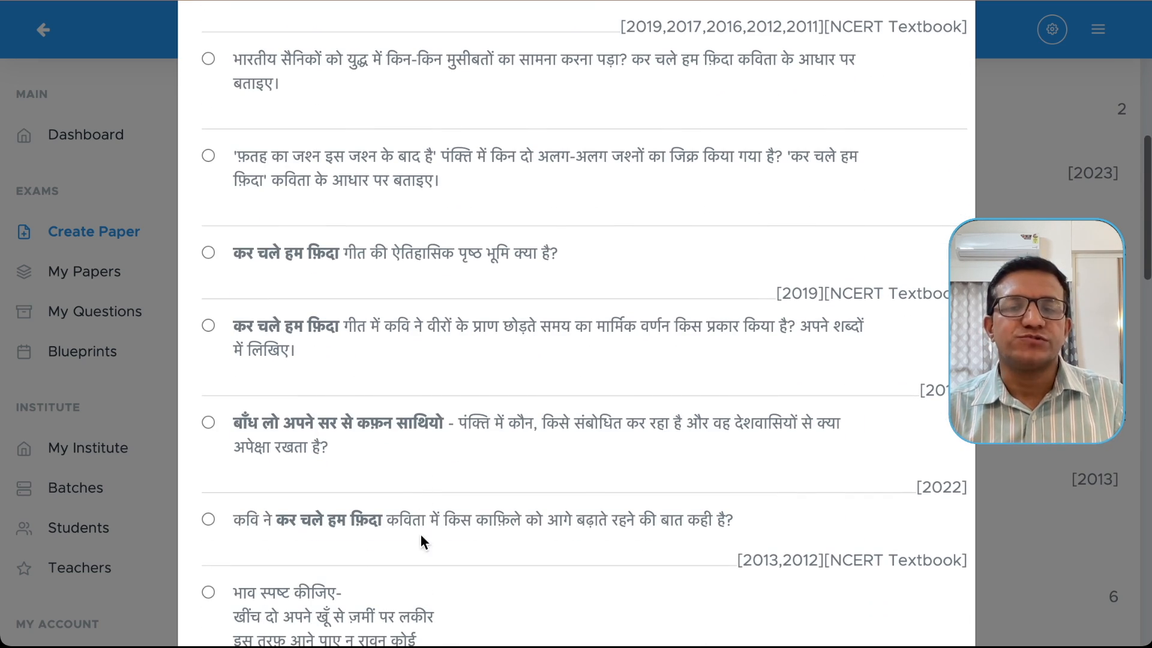
{"action": "left_click", "coordinate": [209, 423]}
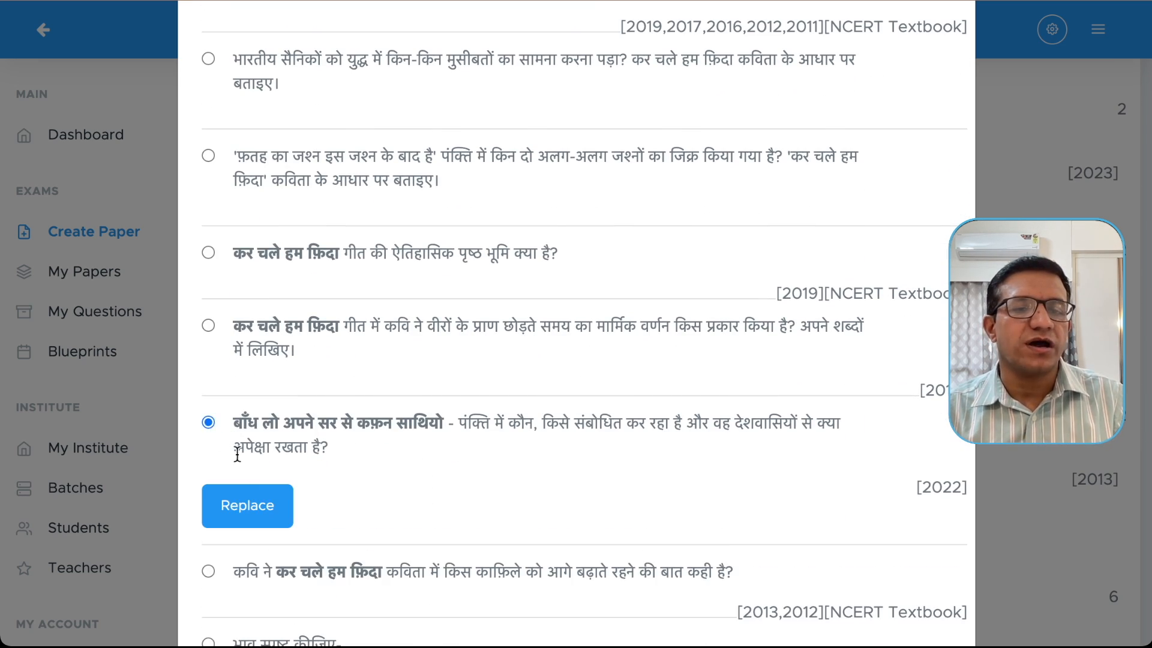
{"action": "left_click", "coordinate": [256, 505]}
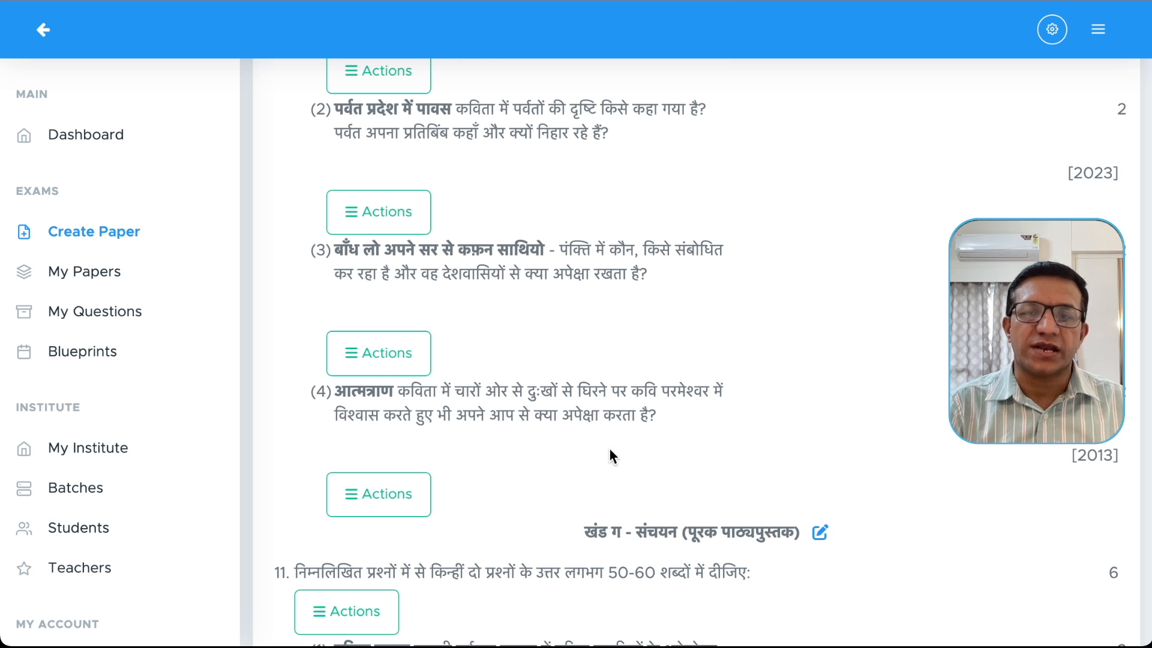
Try replacing the text of the टोपी शुक्ला question (3) with "ubqwiroewrpe", and close the editor without saving.
{"action": "scroll", "coordinate": [697, 501], "scroll_direction": "down", "scroll_amount": 7}
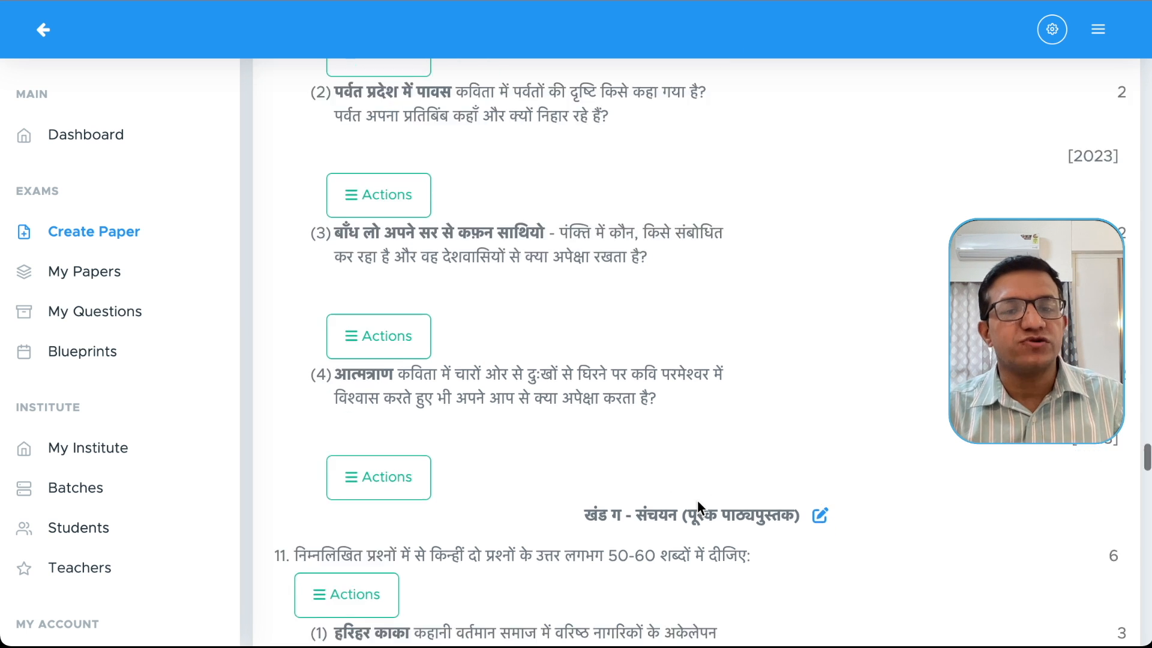
{"action": "scroll", "coordinate": [698, 499], "scroll_direction": "down", "scroll_amount": 3}
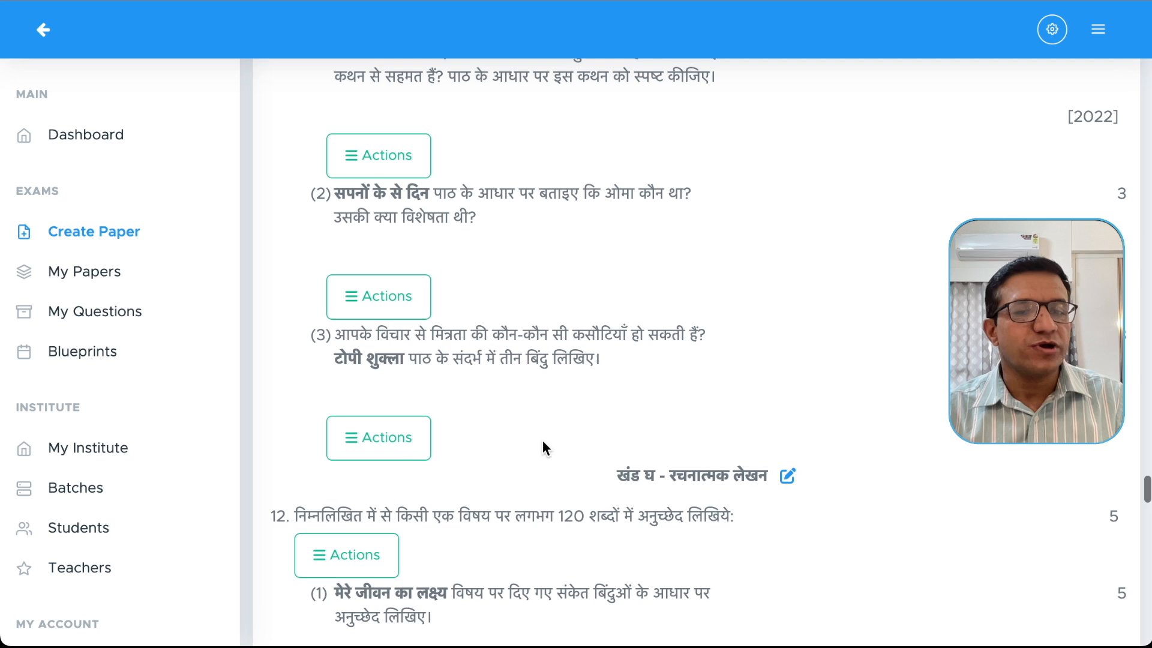
{"action": "left_click", "coordinate": [375, 441]}
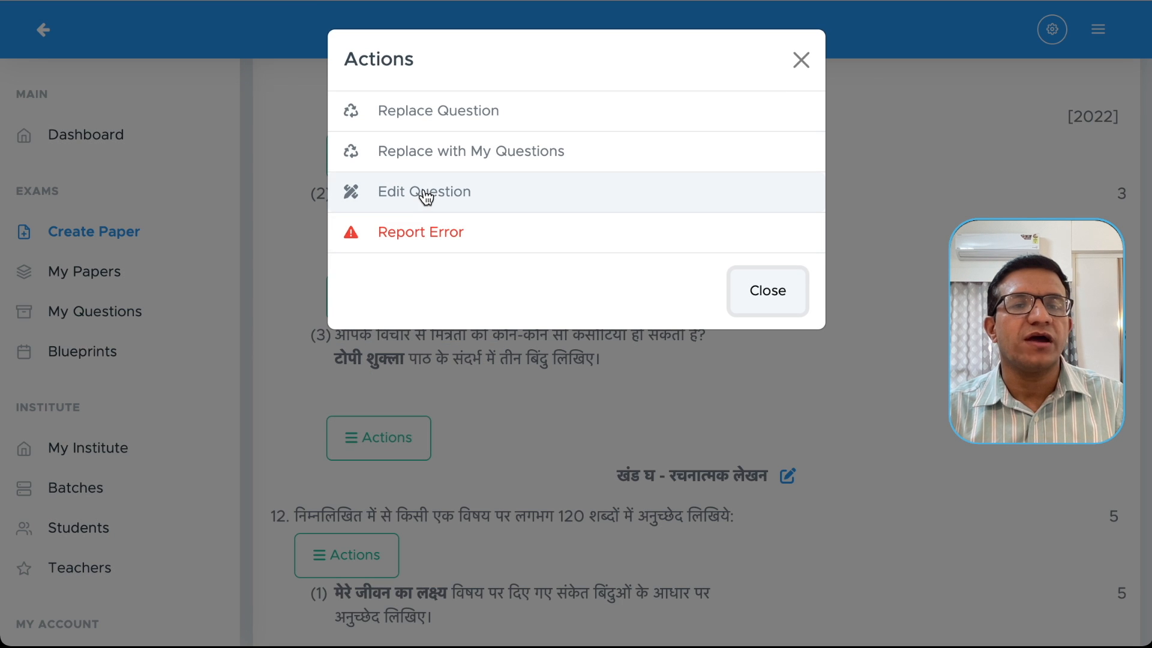
{"action": "left_click", "coordinate": [425, 189]}
{"action": "left_click_drag", "start_coordinate": [890, 192], "coordinate": [266, 180]}
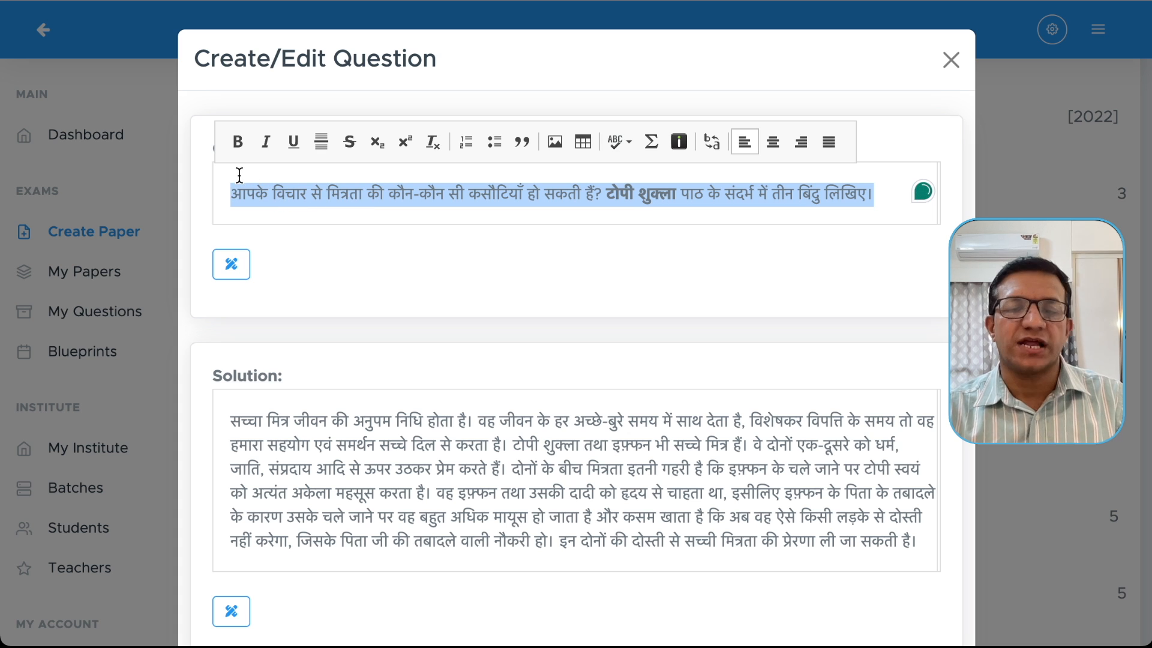
{"action": "key", "text": "BackSpace"}
{"action": "type", "text": "ubqwiroewrpe"}
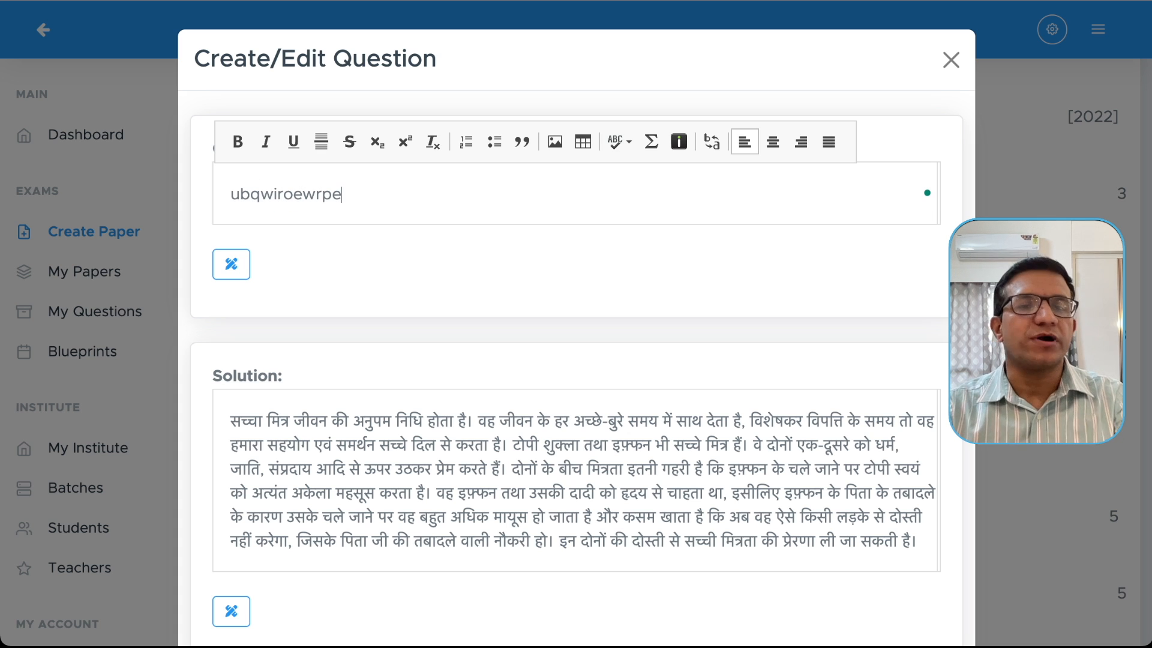
{"action": "left_click", "coordinate": [951, 60]}
Check the test paper's name, time, header and instructions, and generate the अर्ध वार्षिक परीक्षा paper.
{"action": "scroll", "coordinate": [778, 273], "scroll_direction": "down", "scroll_amount": 15}
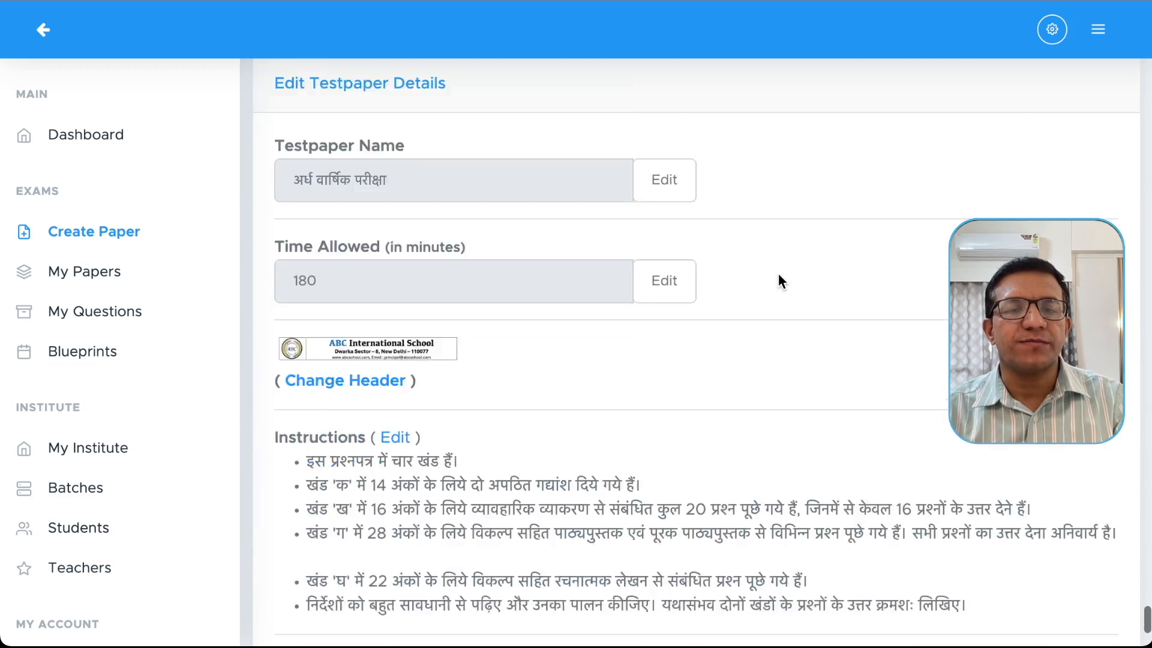
{"action": "scroll", "coordinate": [779, 276], "scroll_direction": "up", "scroll_amount": 5}
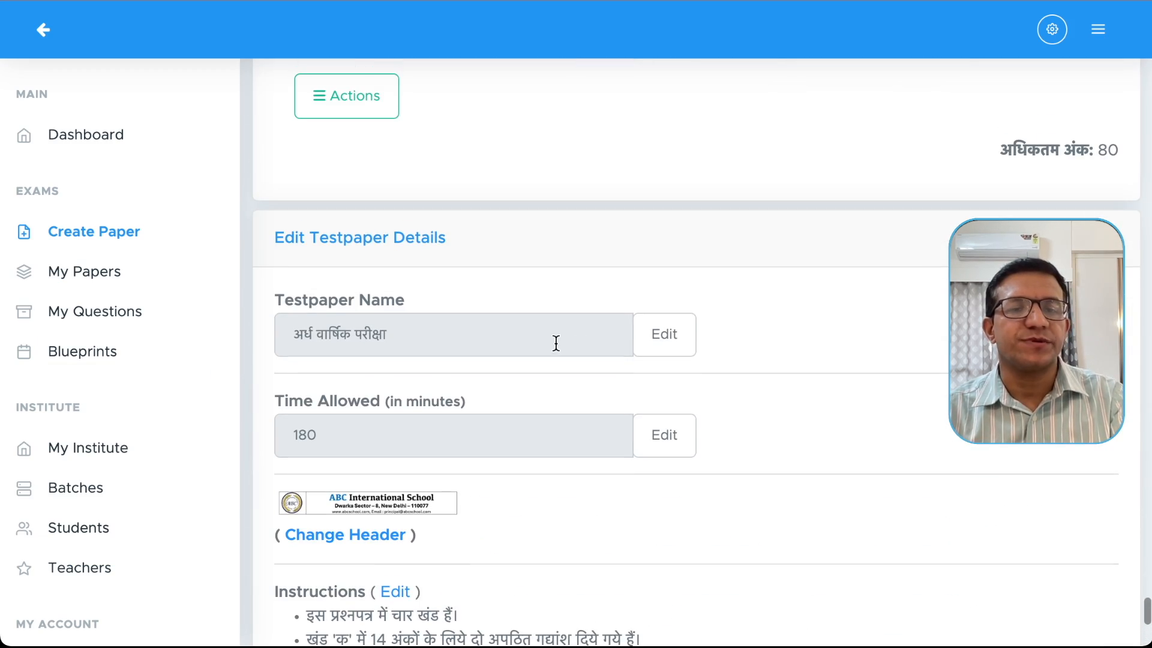
{"action": "scroll", "coordinate": [657, 389], "scroll_direction": "down", "scroll_amount": 3}
{"action": "scroll", "coordinate": [639, 312], "scroll_direction": "down", "scroll_amount": 3}
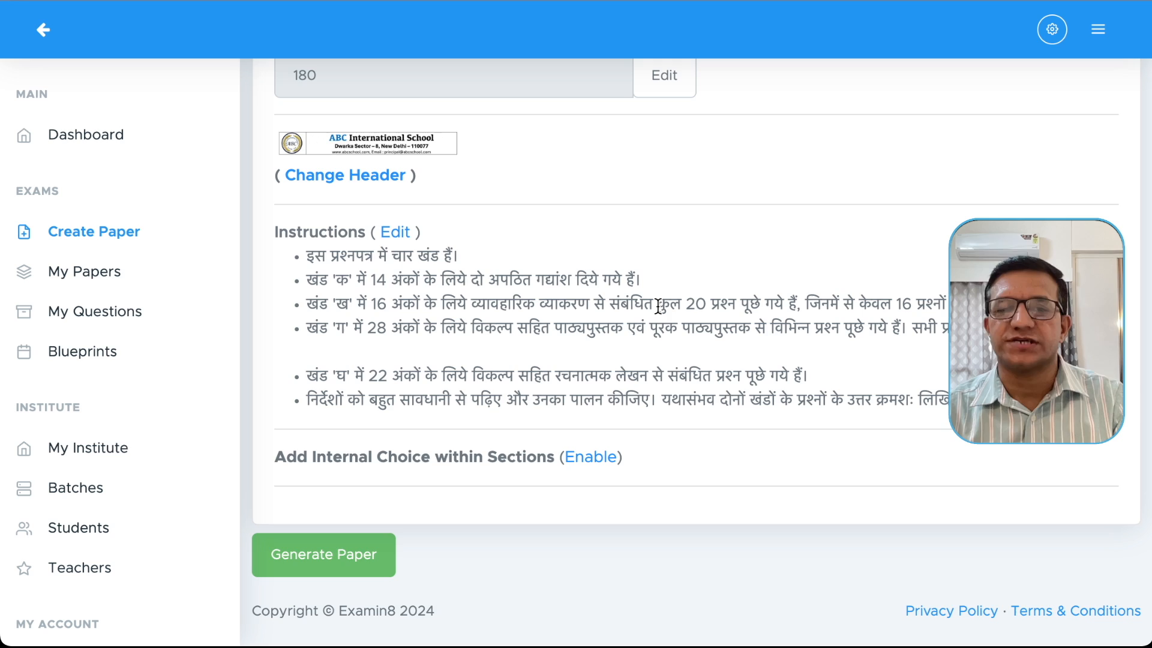
{"action": "left_click", "coordinate": [354, 560]}
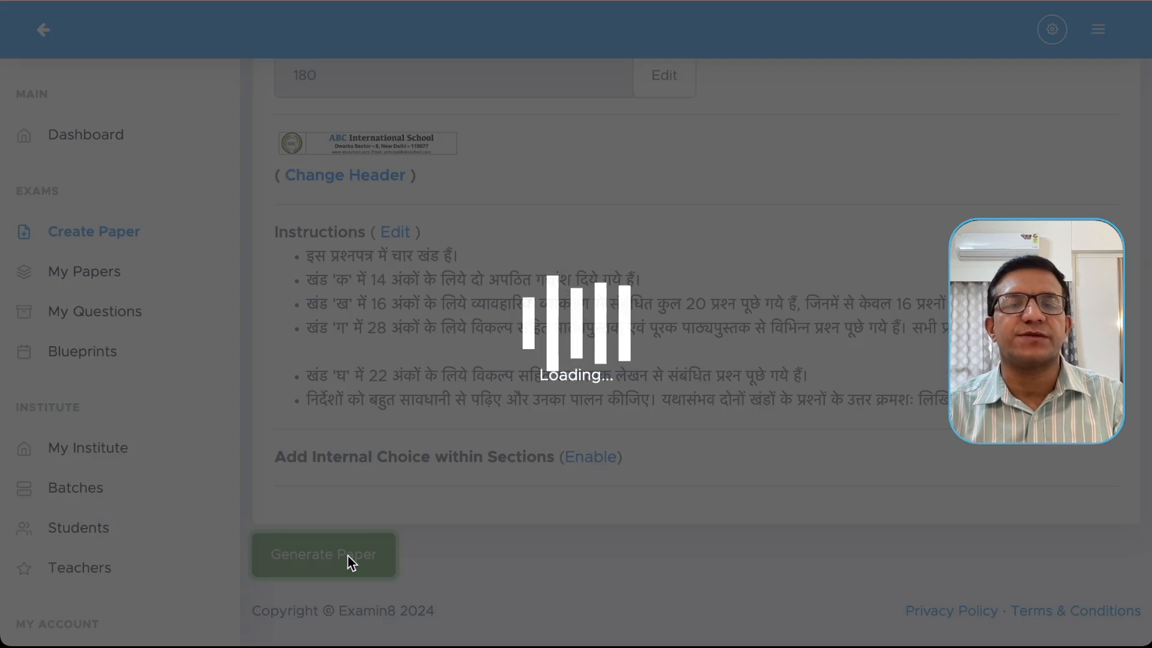
{"action": "left_click", "coordinate": [786, 267]}
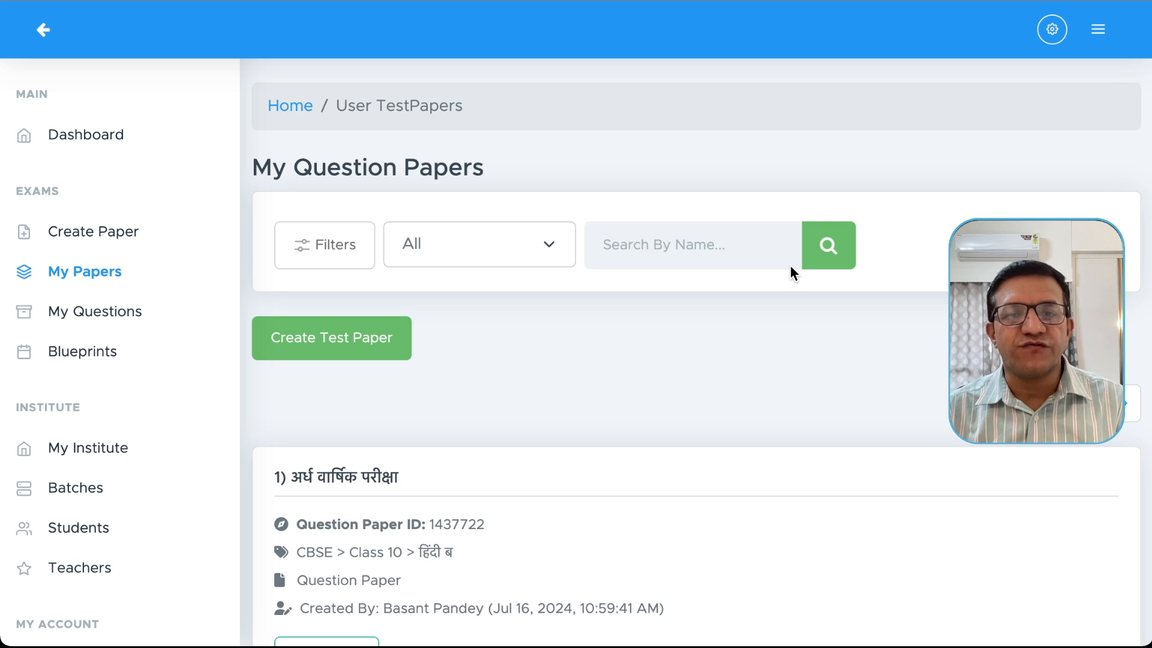
Refresh the अर्ध वार्षिक परीक्षा entry in My Papers and open its question PDF.
{"action": "scroll", "coordinate": [790, 265], "scroll_direction": "down", "scroll_amount": 6}
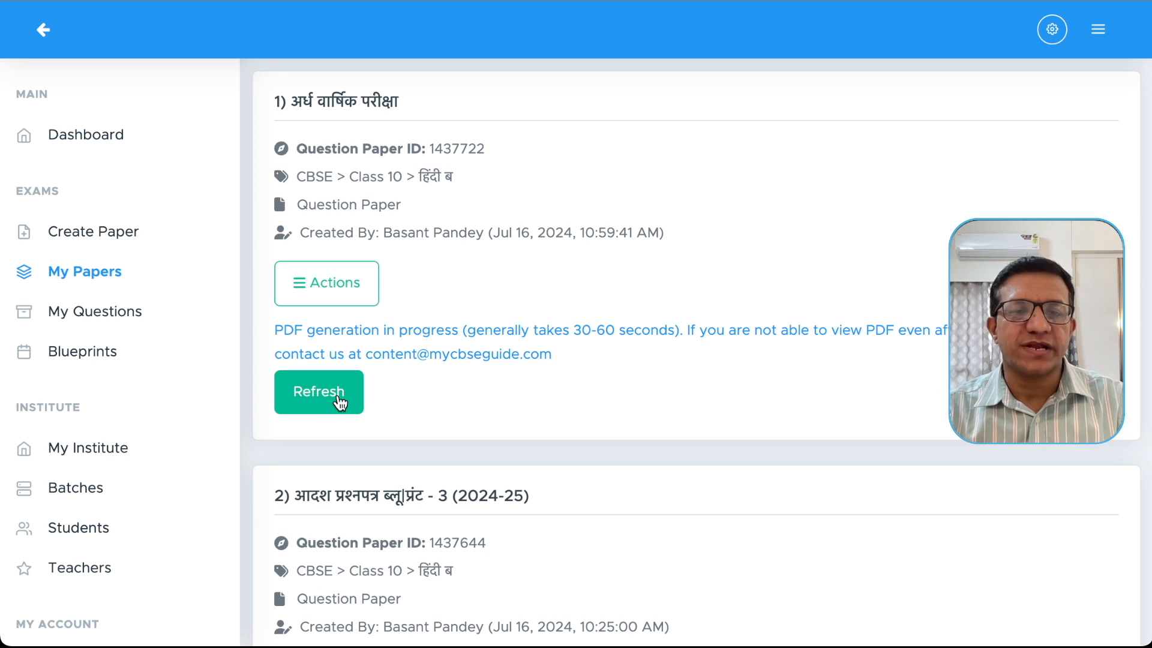
{"action": "left_click", "coordinate": [340, 403]}
{"action": "left_click", "coordinate": [322, 387]}
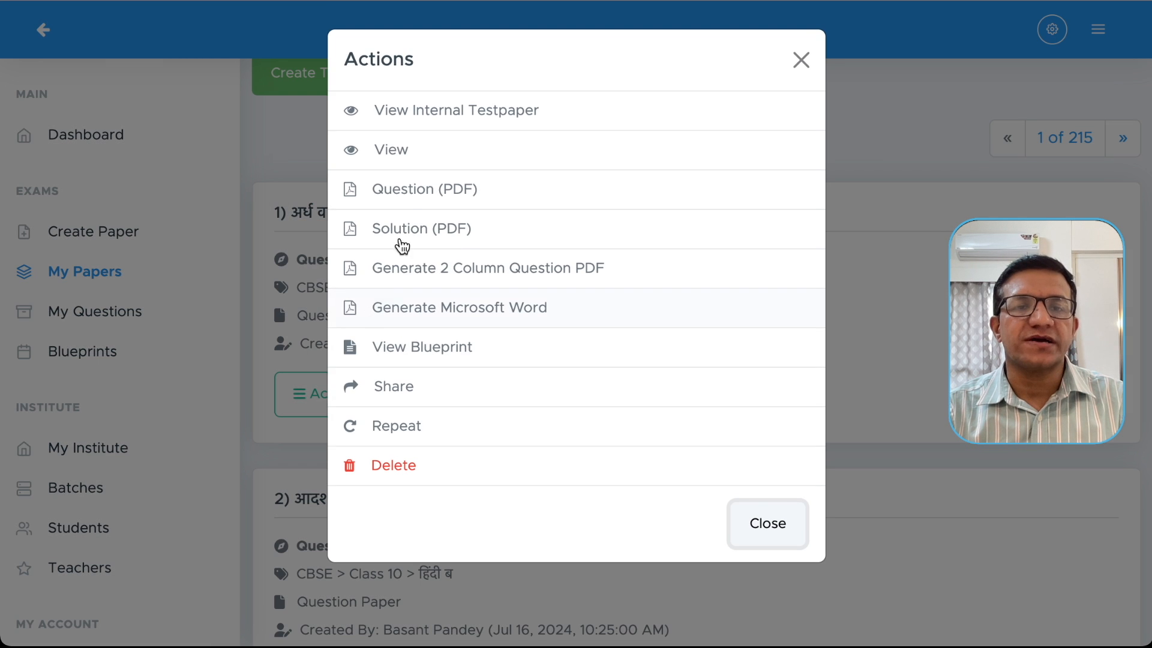
{"action": "left_click", "coordinate": [444, 199]}
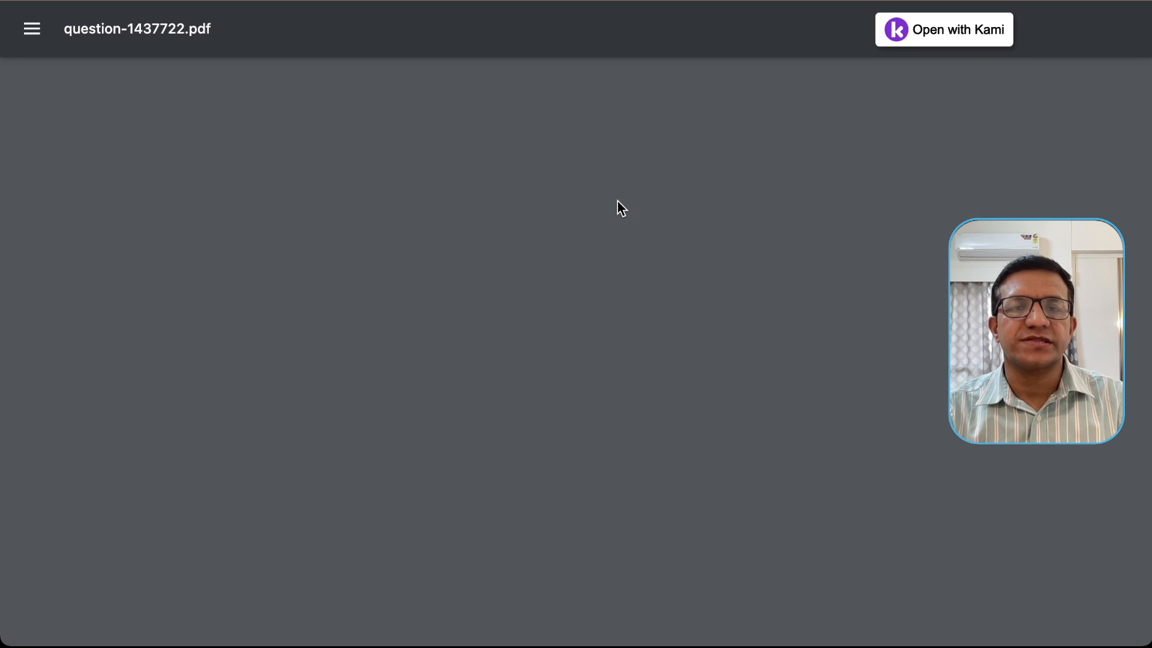
Enlarge the question PDF to 125% and review its header, instructions and questions section by section.
{"action": "scroll", "coordinate": [677, 252], "scroll_direction": "down", "scroll_amount": 1}
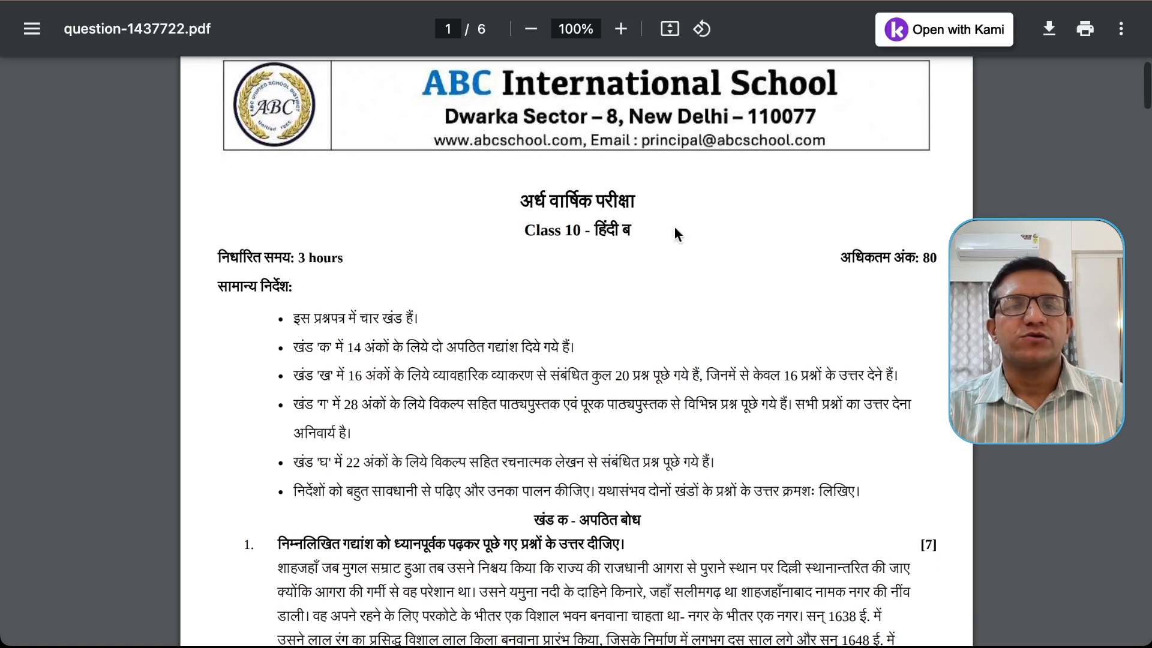
{"action": "left_click", "coordinate": [621, 29]}
{"action": "left_click", "coordinate": [622, 29]}
{"action": "scroll", "coordinate": [649, 165], "scroll_direction": "down", "scroll_amount": 1}
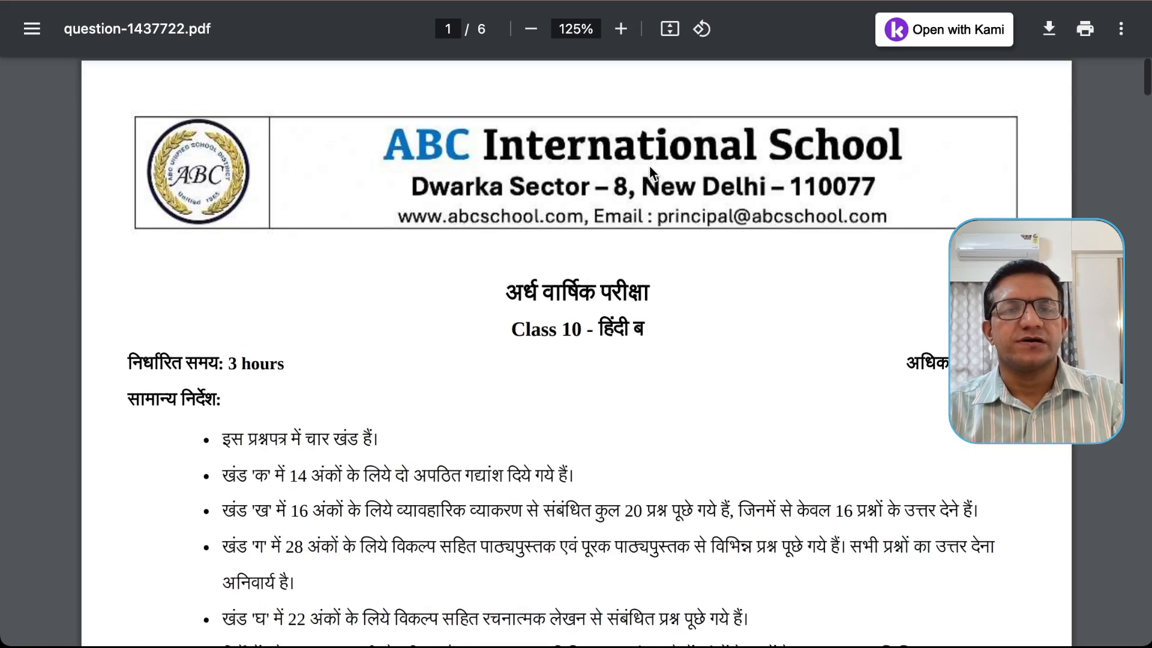
{"action": "scroll", "coordinate": [650, 173], "scroll_direction": "down", "scroll_amount": 20}
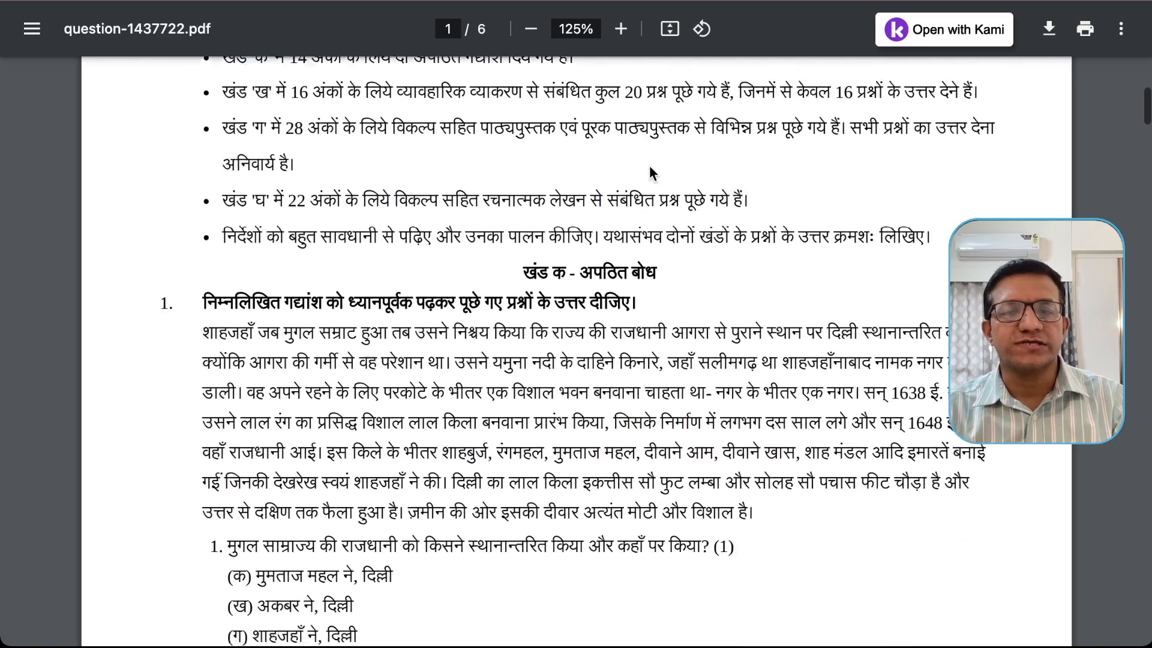
{"action": "scroll", "coordinate": [651, 171], "scroll_direction": "down", "scroll_amount": 15}
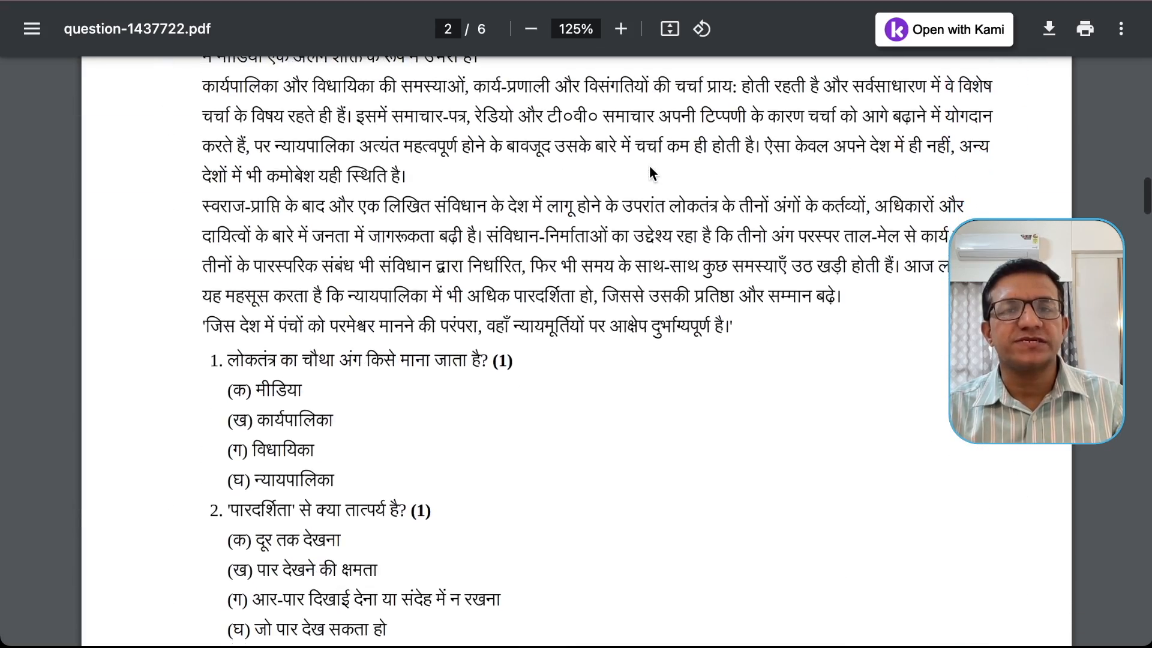
{"action": "scroll", "coordinate": [650, 171], "scroll_direction": "down", "scroll_amount": 15}
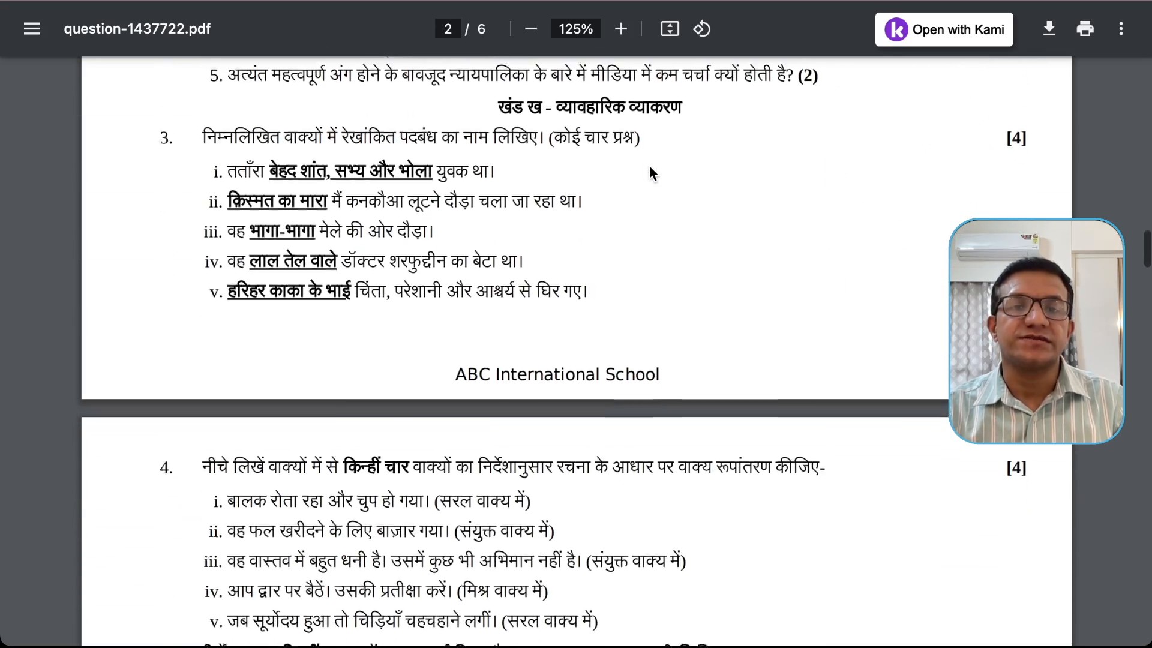
{"action": "scroll", "coordinate": [650, 173], "scroll_direction": "down", "scroll_amount": 20}
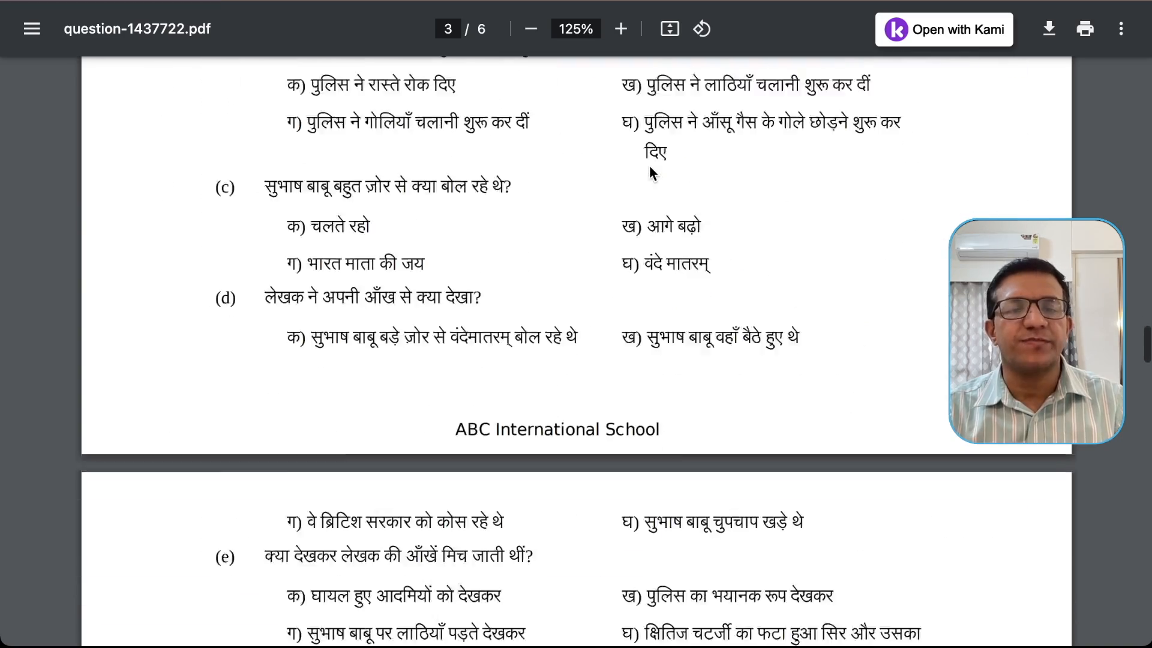
{"action": "scroll", "coordinate": [650, 173], "scroll_direction": "down", "scroll_amount": 20}
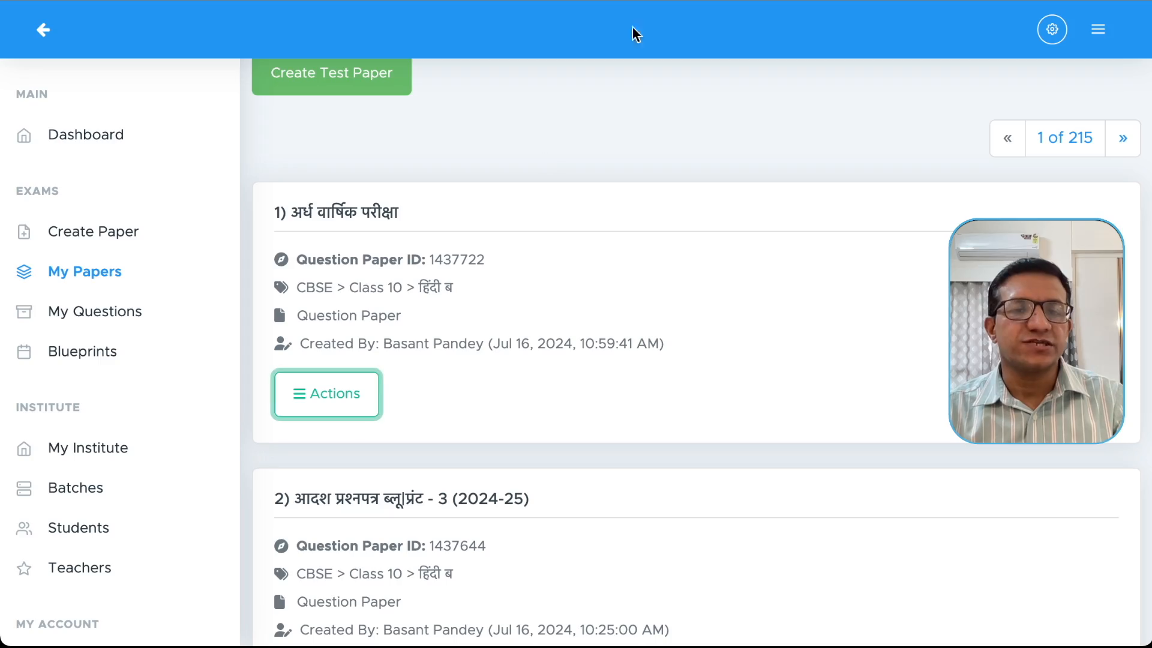
Open the solution PDF of अर्ध वार्षिक परीक्षा, review its answers at 125%, and return to My Papers.
{"action": "left_click", "coordinate": [351, 393]}
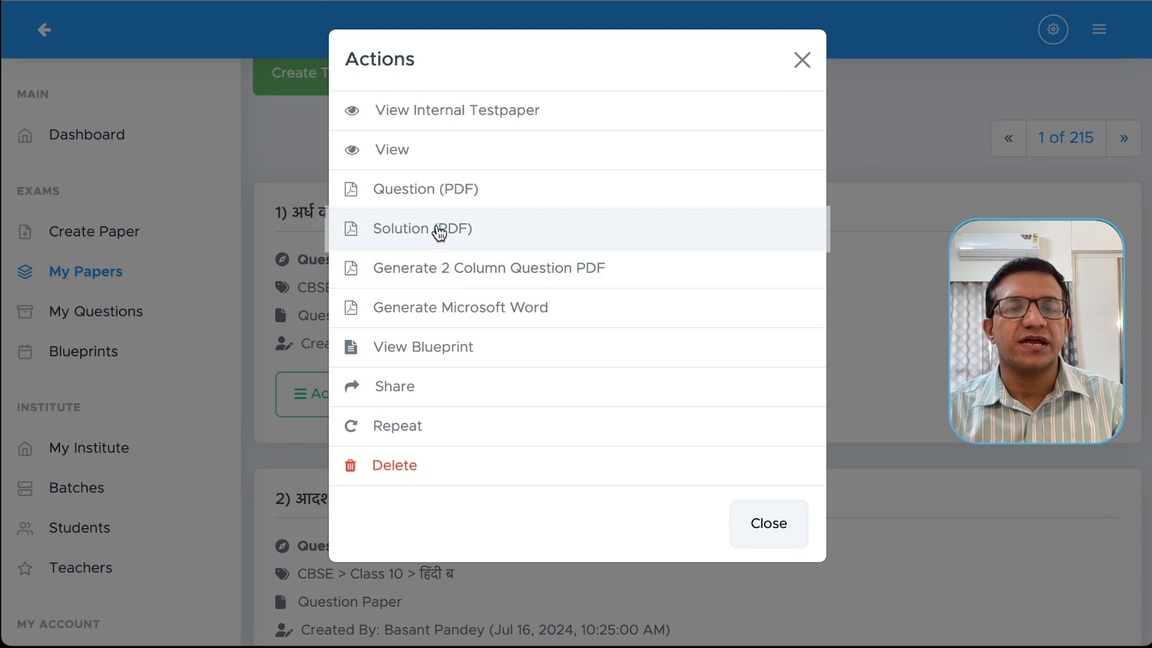
{"action": "left_click", "coordinate": [435, 226]}
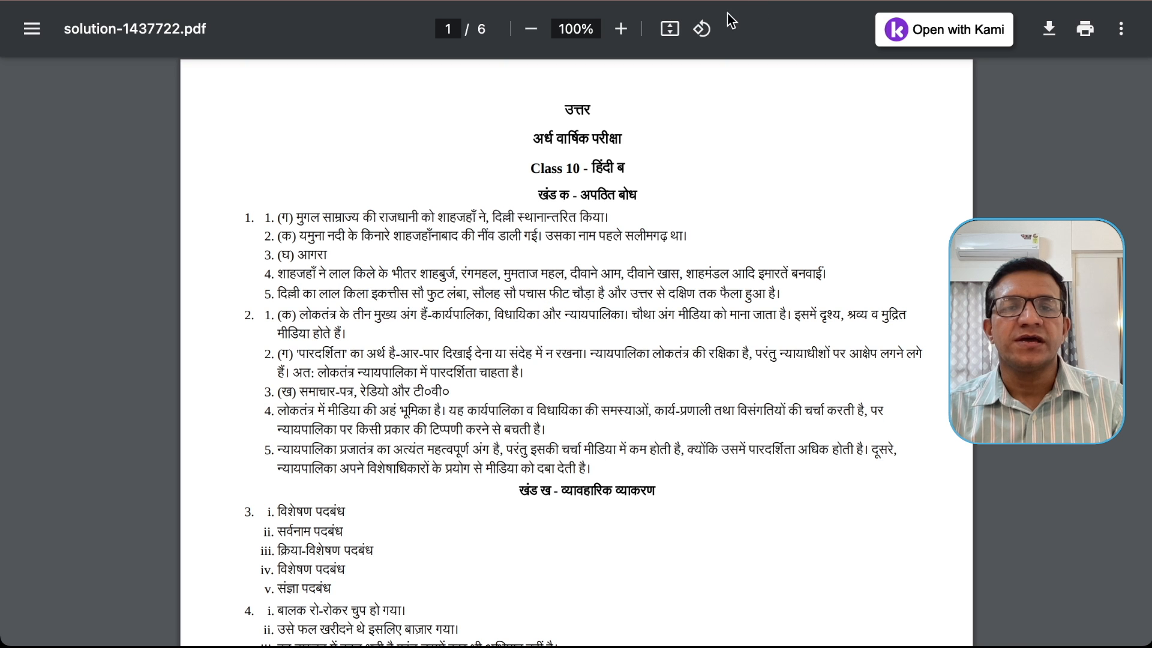
{"action": "left_click", "coordinate": [621, 30]}
{"action": "left_click", "coordinate": [622, 30]}
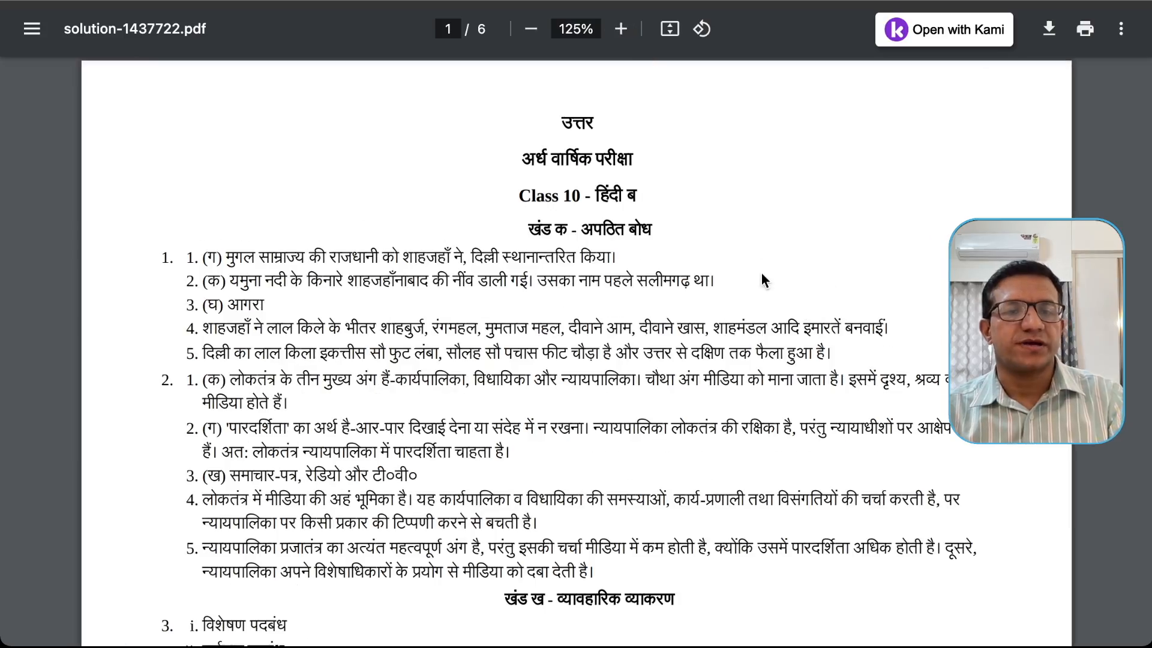
{"action": "scroll", "coordinate": [761, 279], "scroll_direction": "down", "scroll_amount": 20}
{"action": "scroll", "coordinate": [761, 273], "scroll_direction": "down", "scroll_amount": 20}
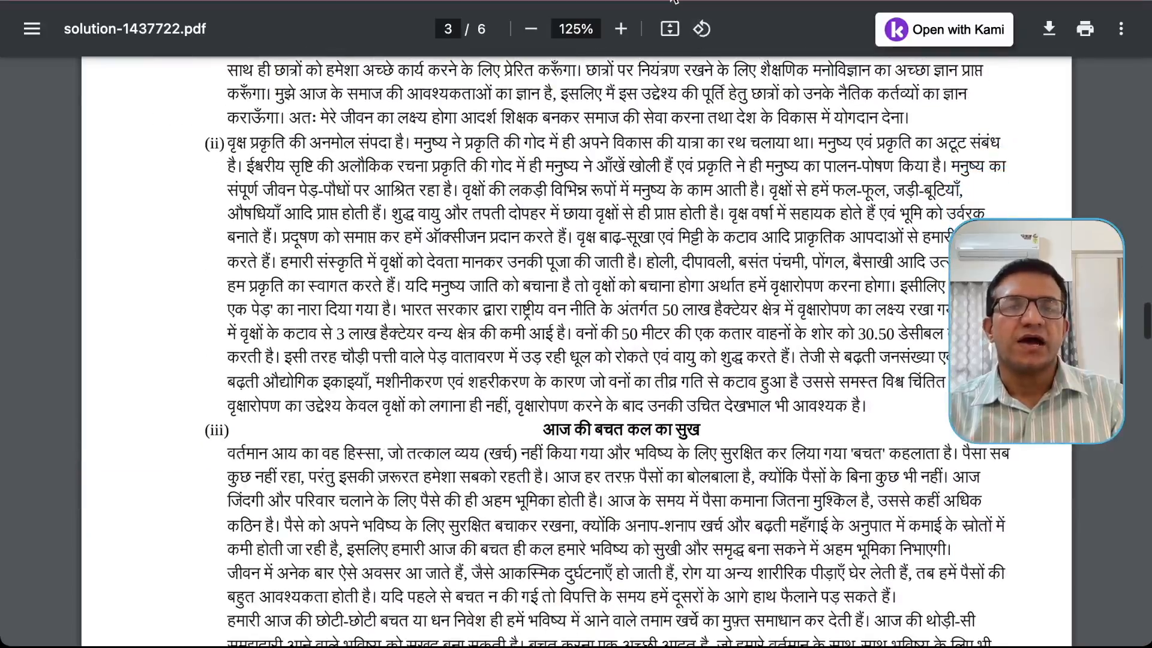
{"action": "left_click", "coordinate": [675, 1]}
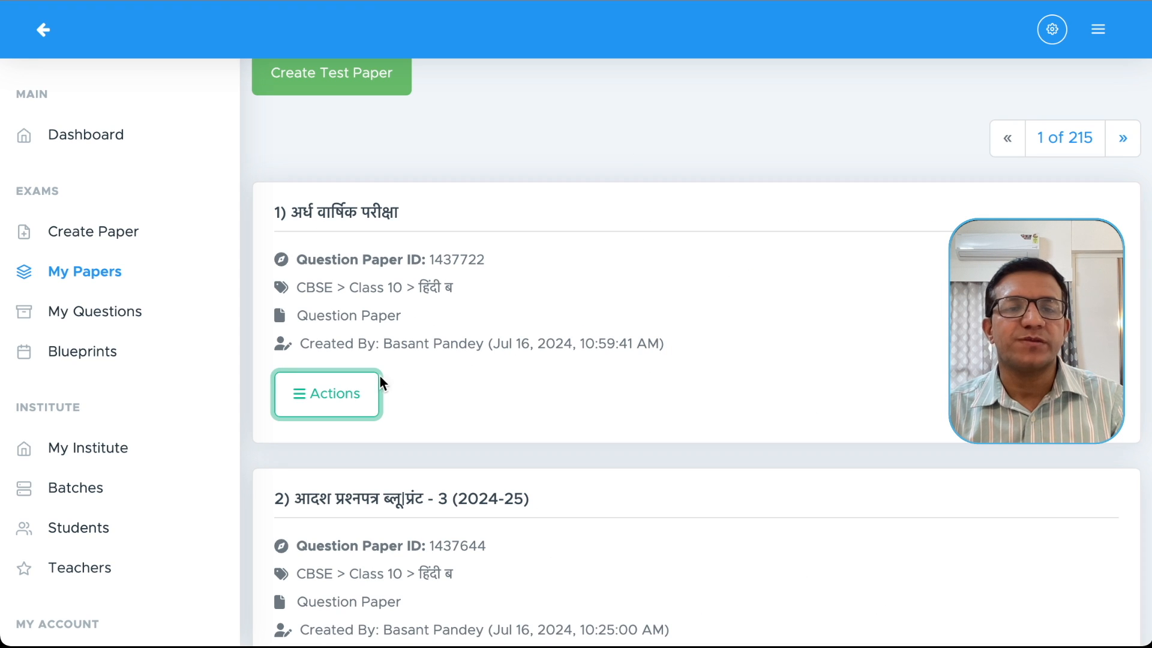
Generate the Microsoft Word version of the अर्ध वार्षिक परीक्षा paper.
{"action": "left_click", "coordinate": [322, 399]}
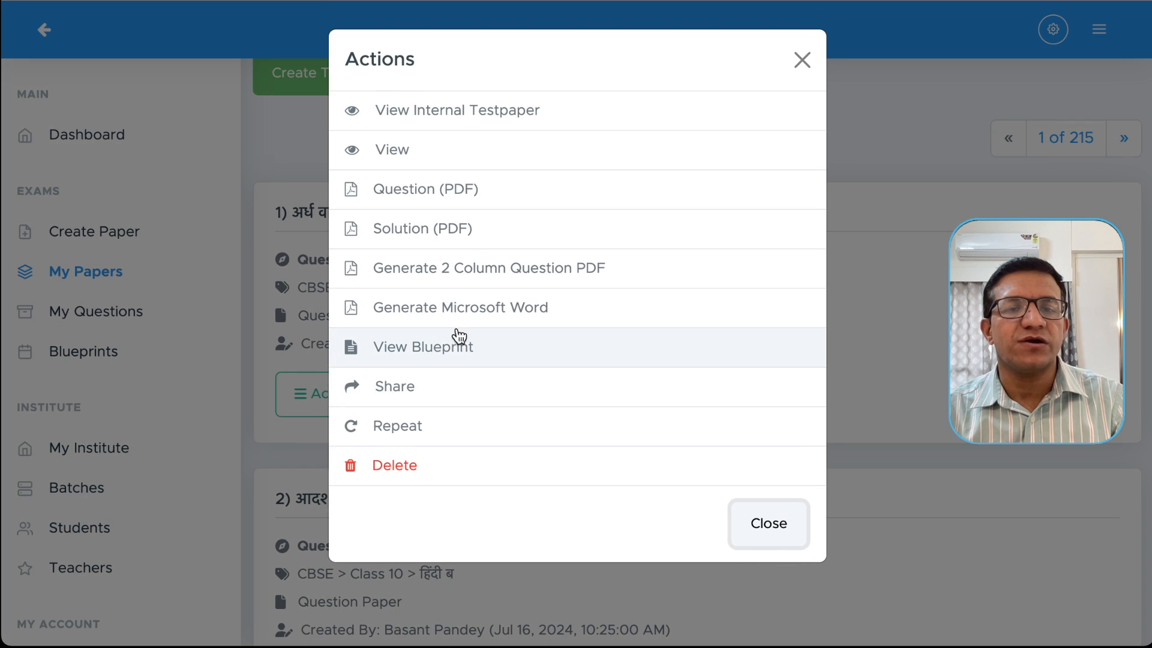
{"action": "left_click", "coordinate": [462, 309]}
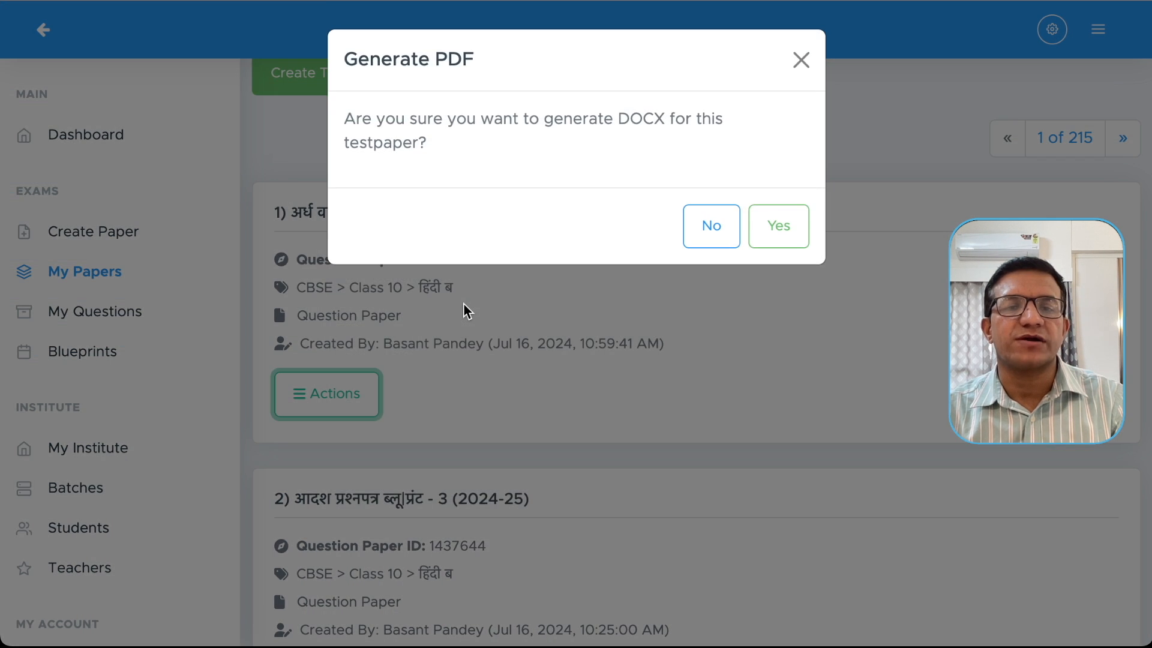
{"action": "left_click", "coordinate": [790, 227]}
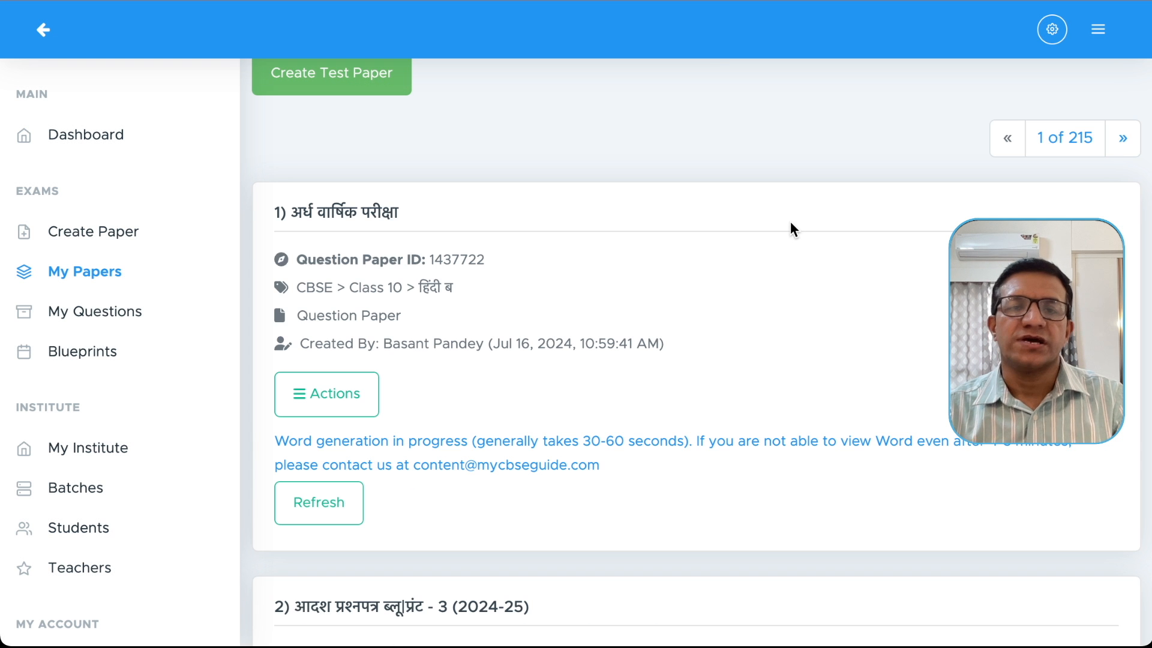